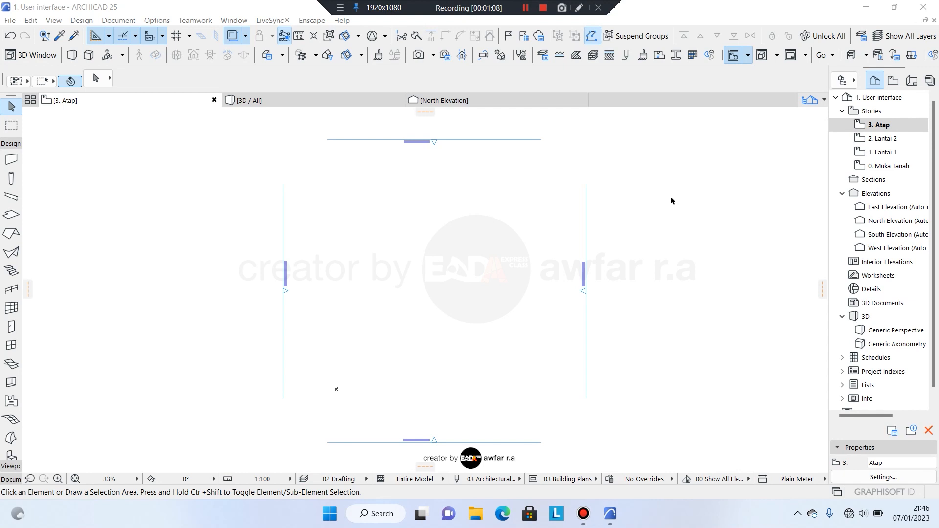
Open the 0. Muka Tanah floor plan, glance at the empty model in 3D, and return to the plan.
double_click(887, 165)
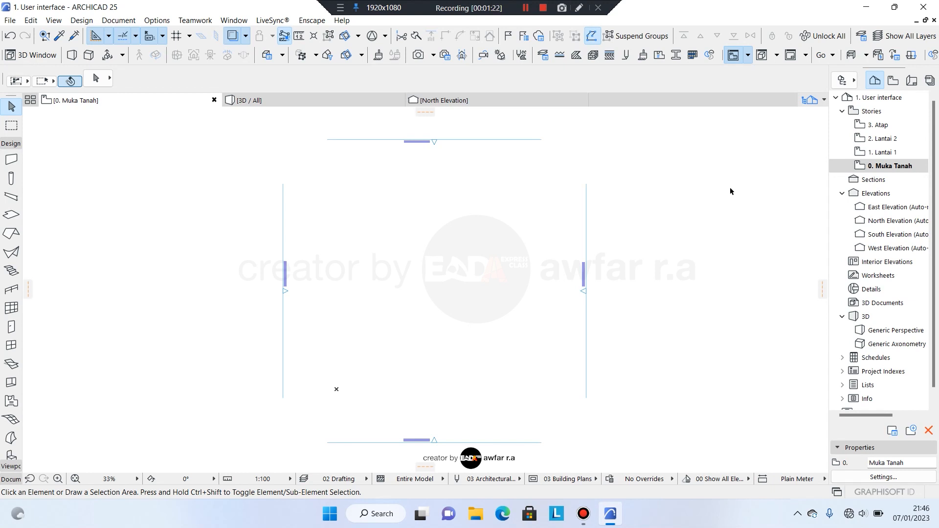
key("F3")
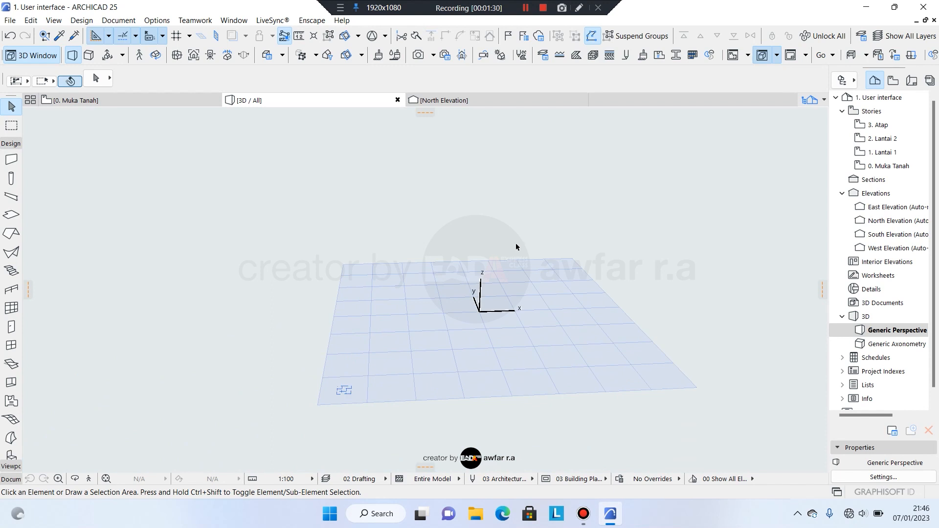
key("F2")
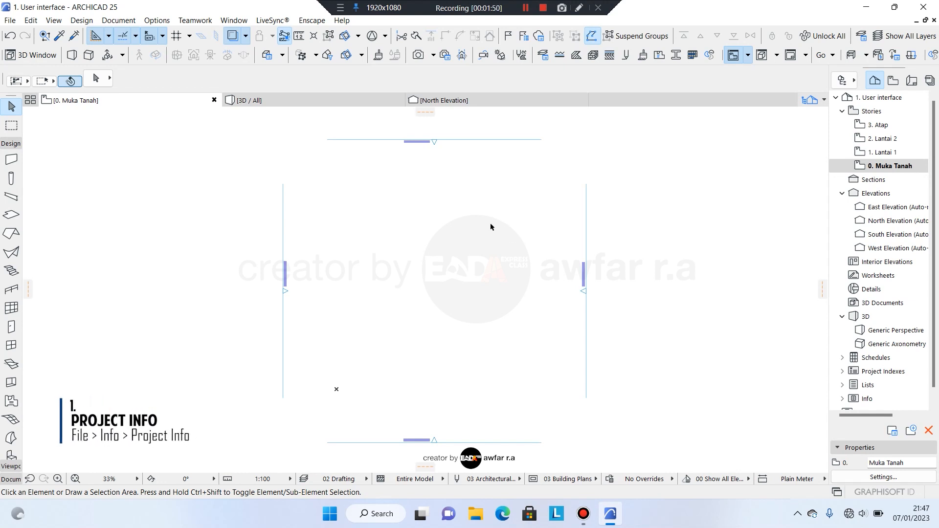
left_click(11, 21)
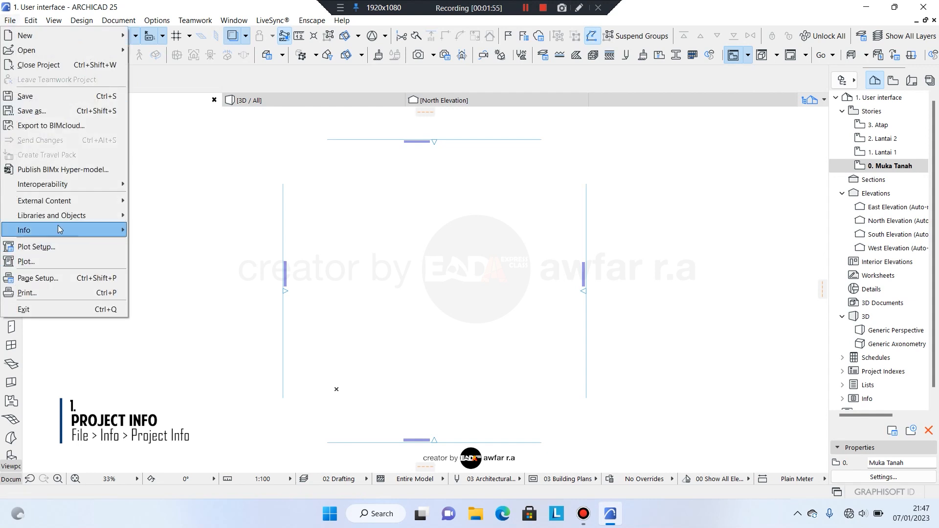
mouse_move(58, 230)
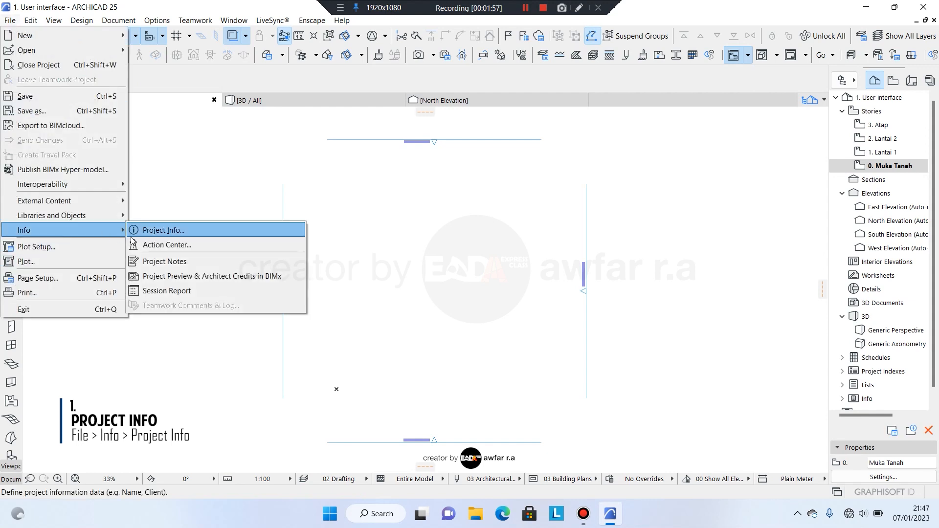
left_click(164, 230)
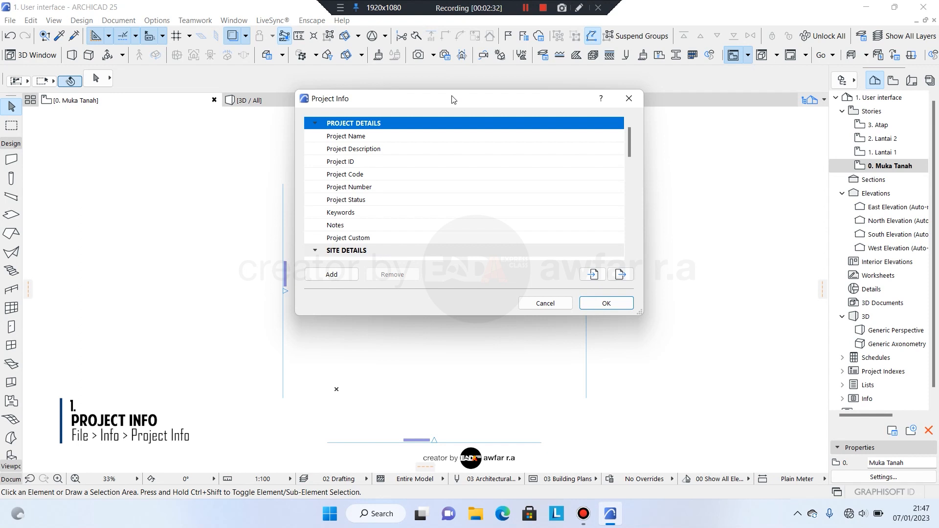
scroll(439, 190, "down", 2)
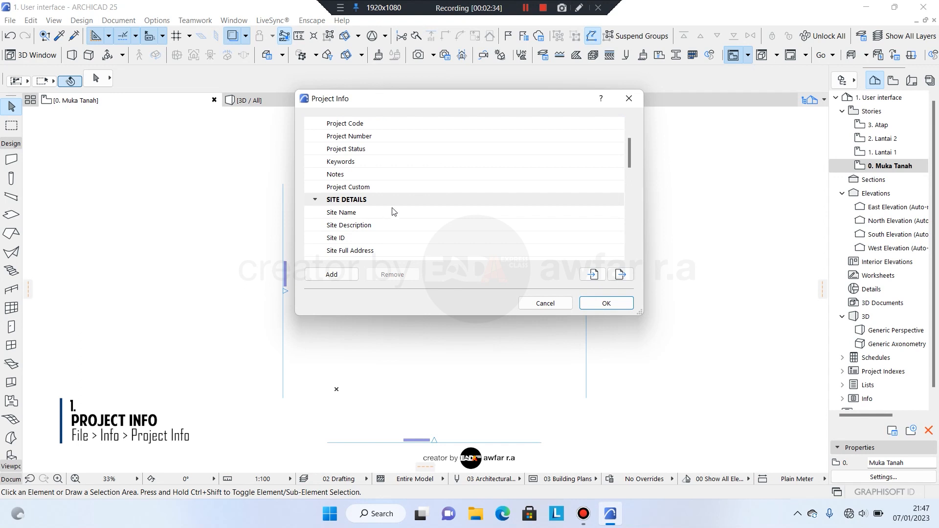
scroll(391, 211, "down", 3)
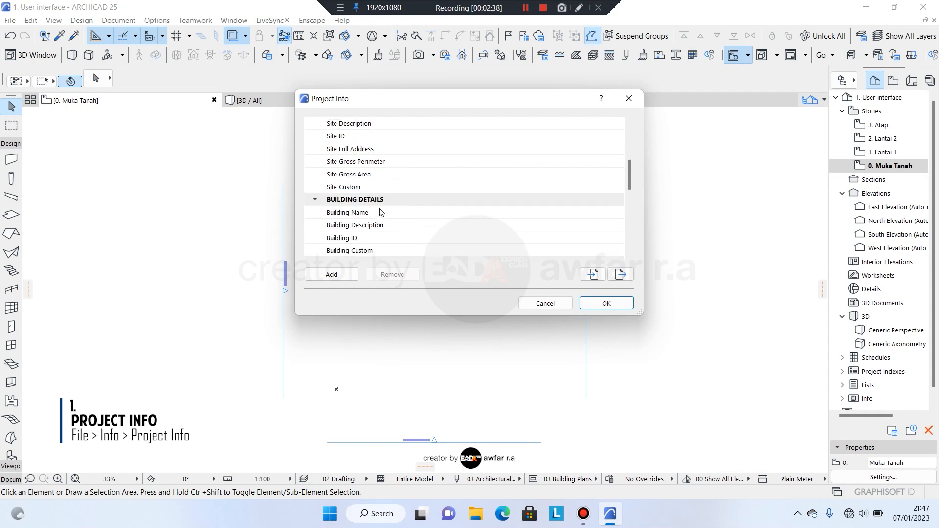
scroll(382, 210, "down", 6)
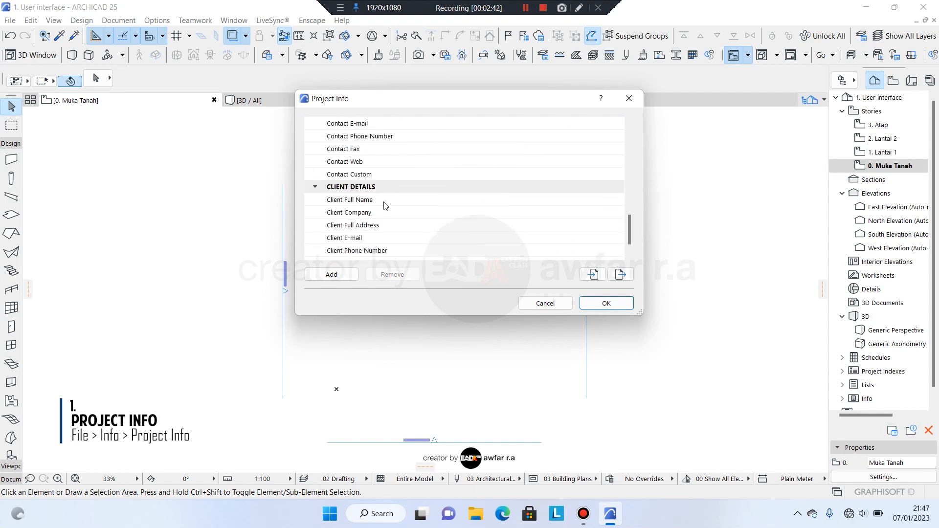
scroll(385, 207, "up", 8)
scroll(397, 191, "up", 1)
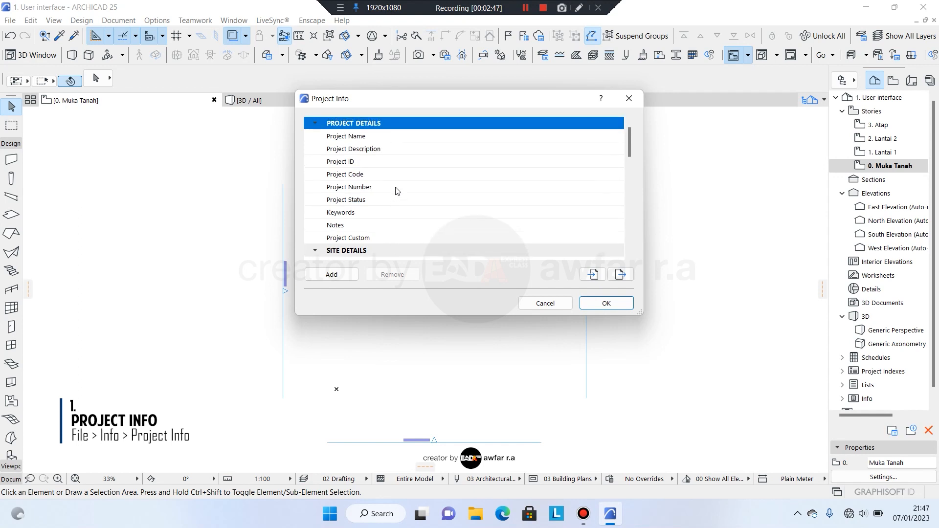
left_click(472, 136)
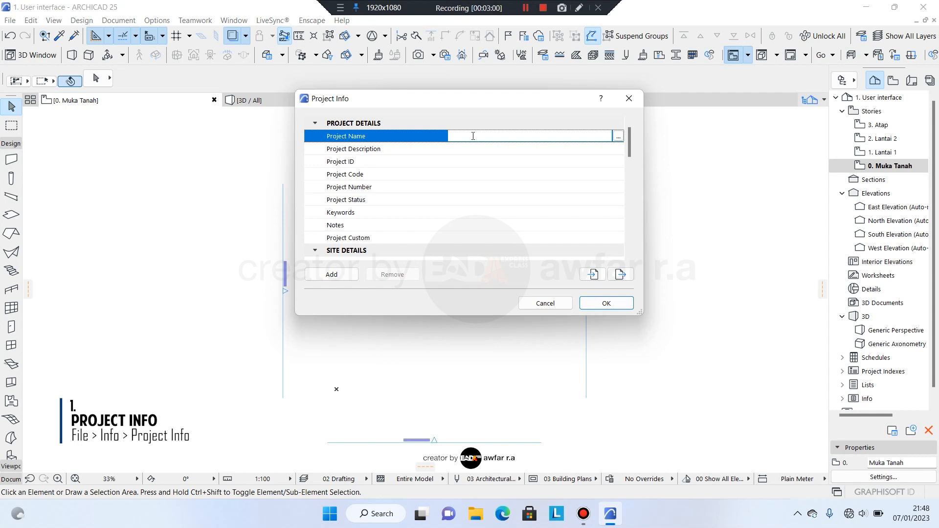
scroll(477, 195, "down", 10)
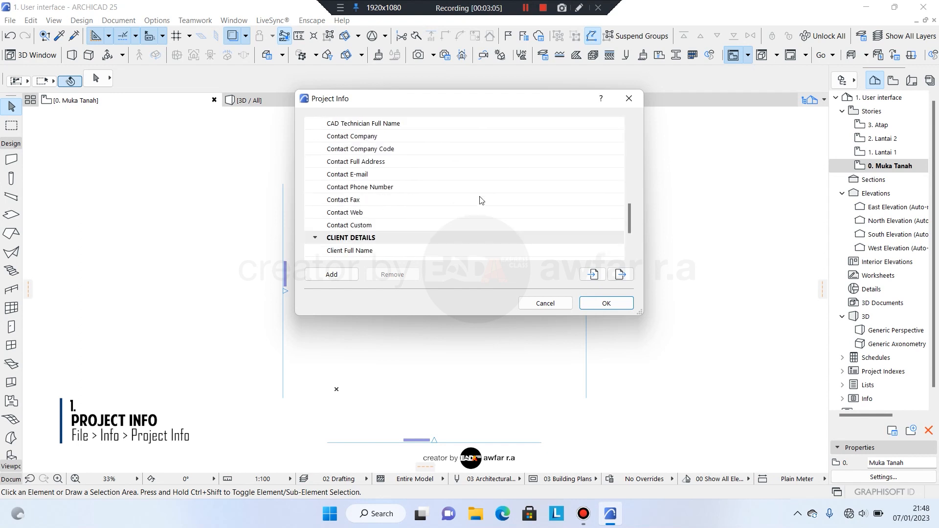
scroll(482, 200, "down", 2)
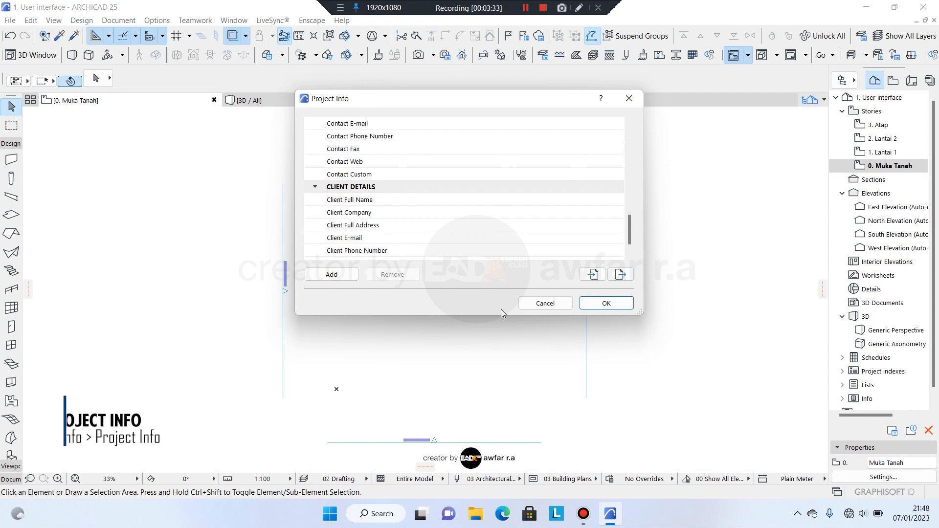
left_click(620, 304)
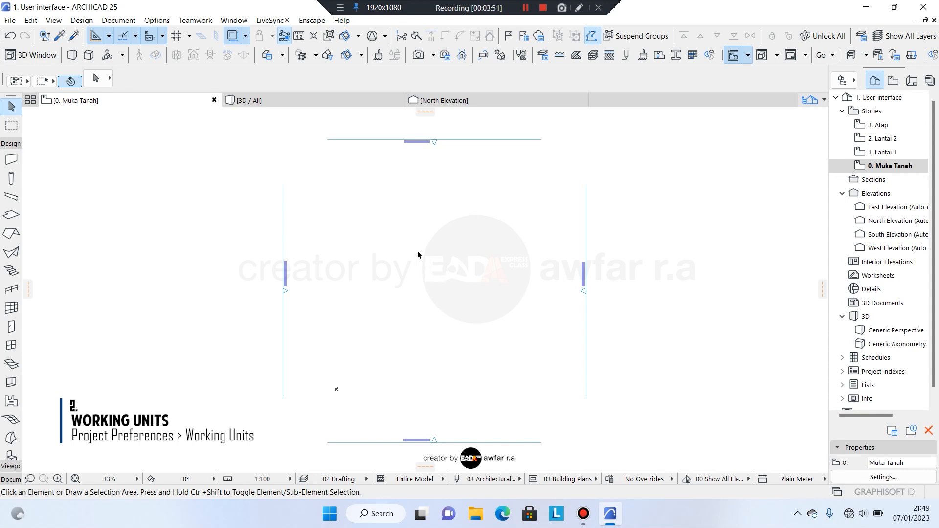
Set the Working Units length unit to millimeter with 0 decimals.
left_click(156, 20)
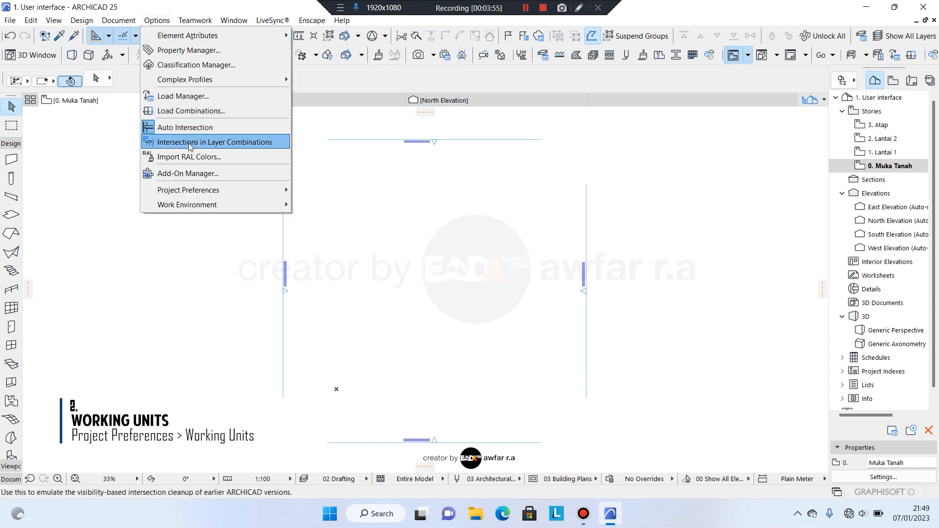
mouse_move(215, 191)
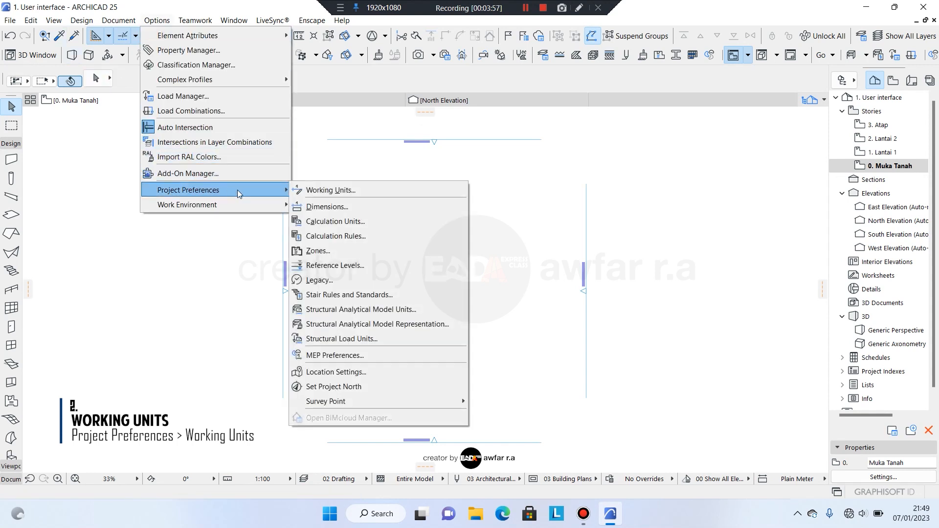
left_click(372, 194)
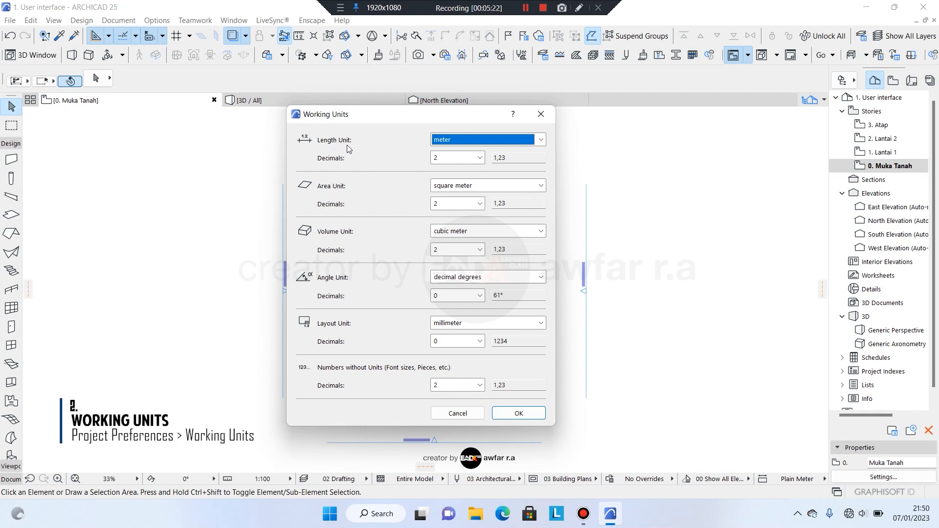
left_click(491, 140)
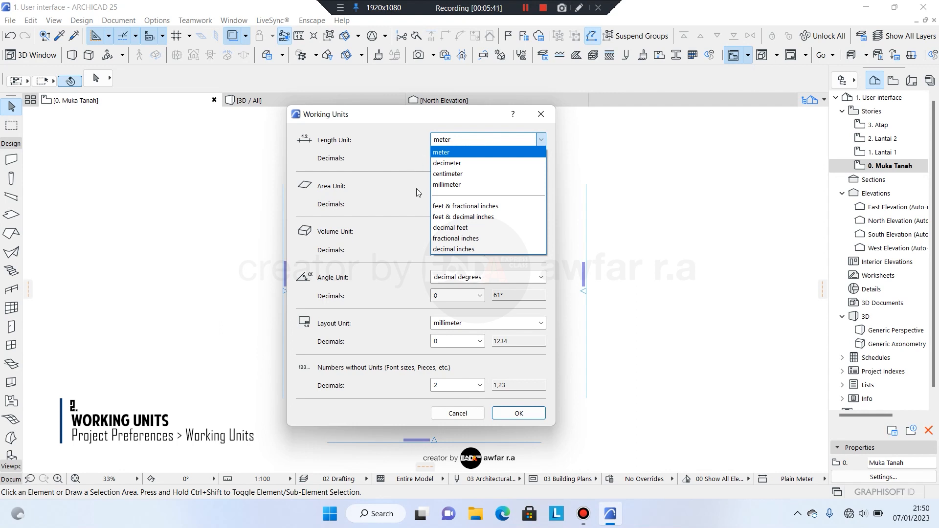
left_click(442, 184)
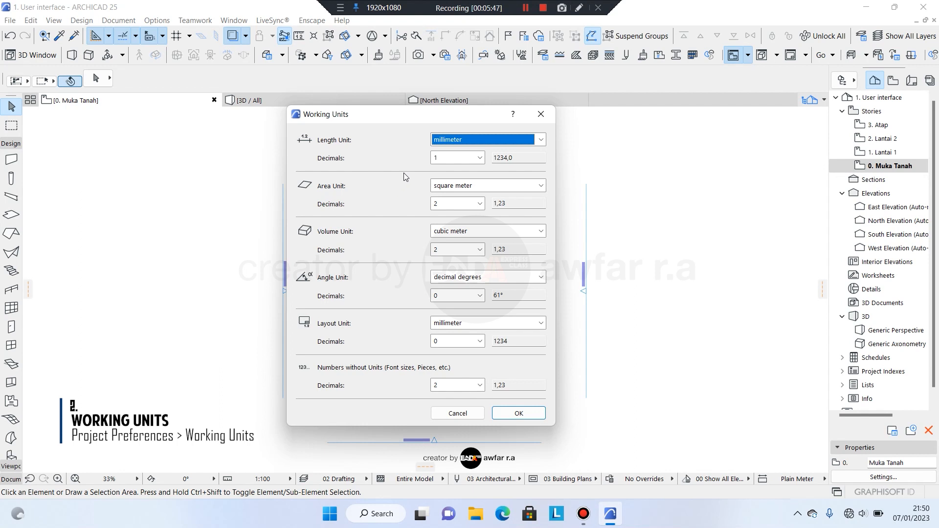
left_click(455, 163)
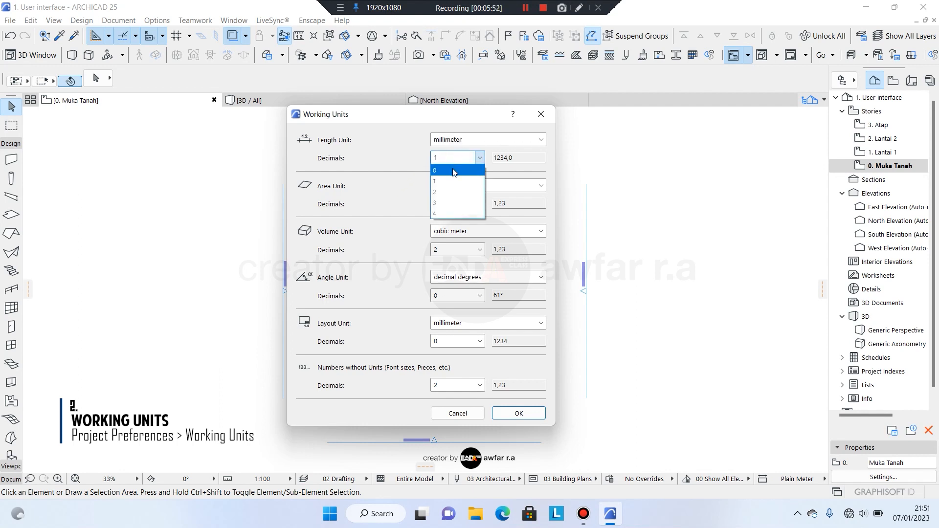
left_click(453, 171)
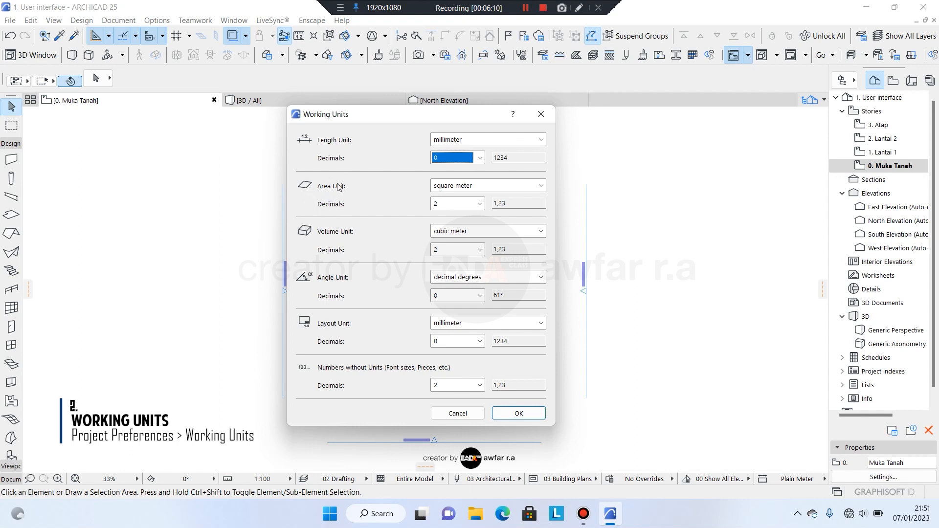
left_click(519, 414)
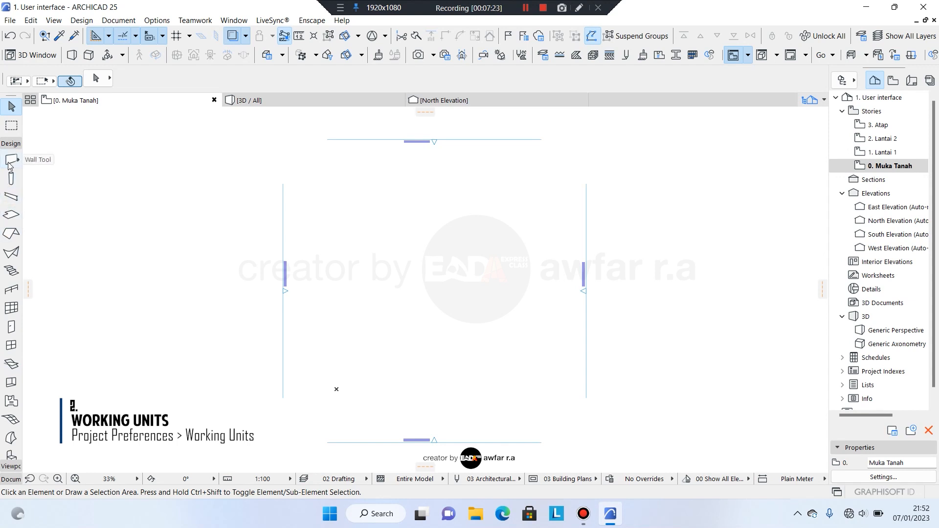
Draw a freehand diagonal wall rising to the upper right on the plan.
left_click(10, 163)
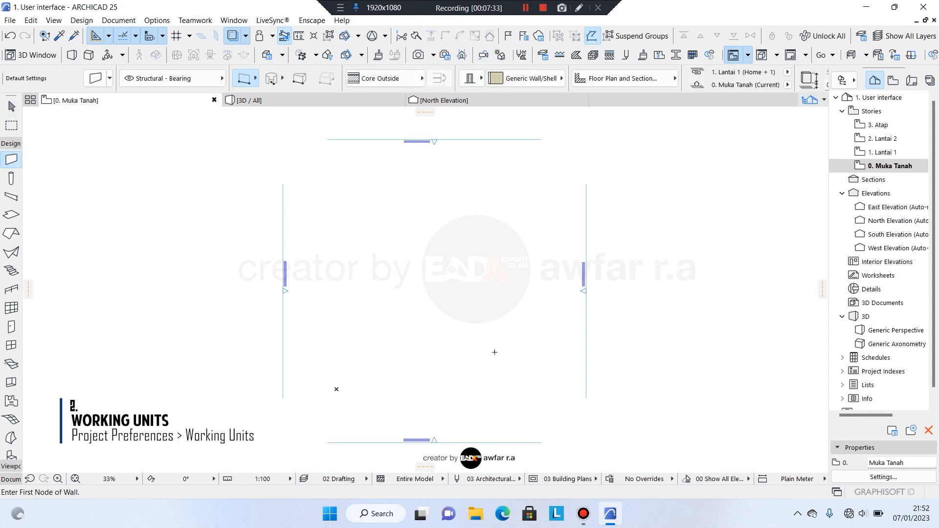
left_click(354, 240)
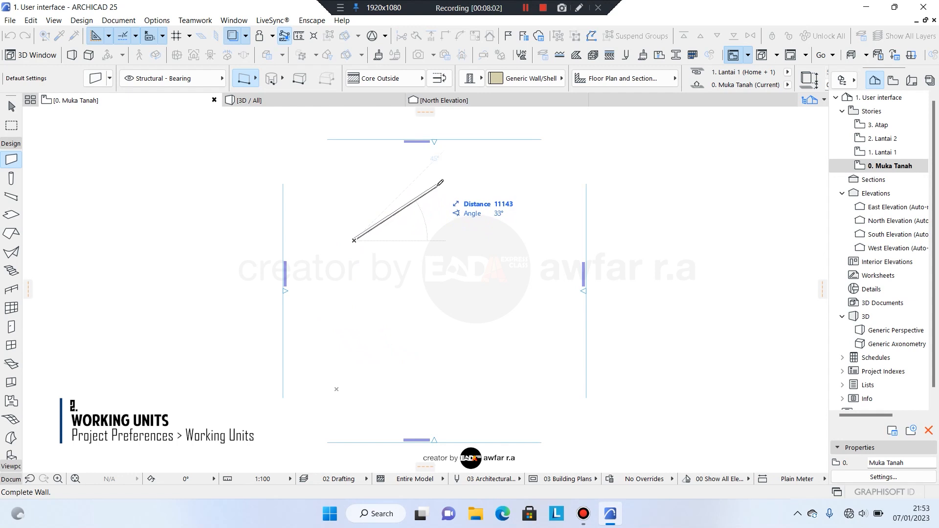
left_click(437, 185)
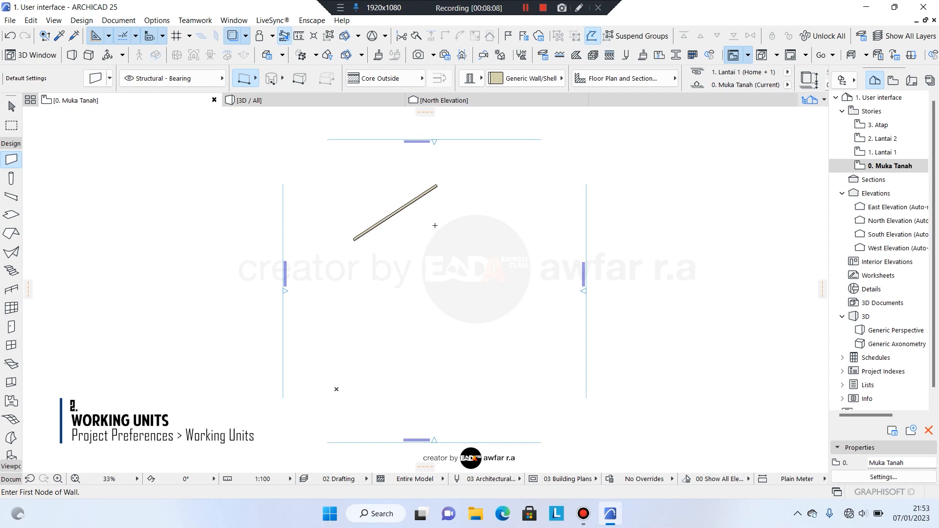
Draw a horizontal wall near the plan centre, typing 600 as its exact length.
scroll(432, 202, "up", 1)
scroll(370, 185, "up", 3)
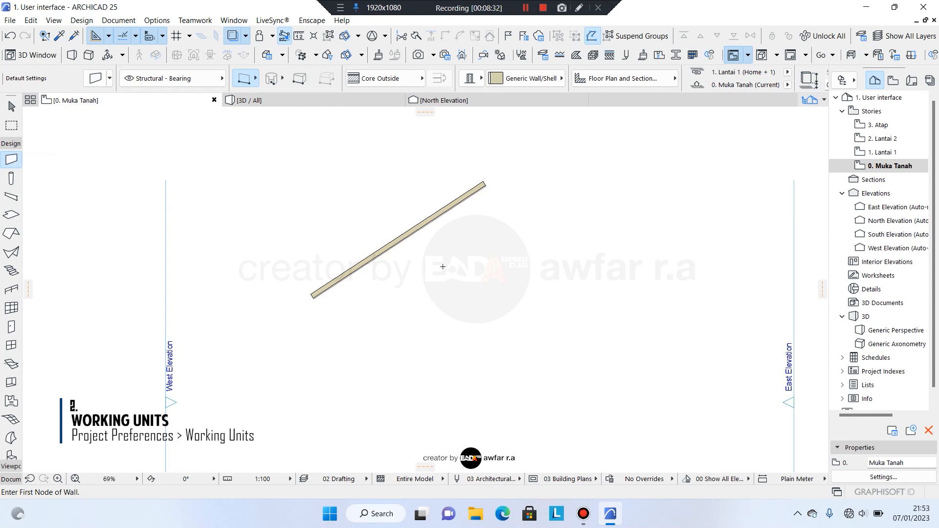
left_click(442, 267)
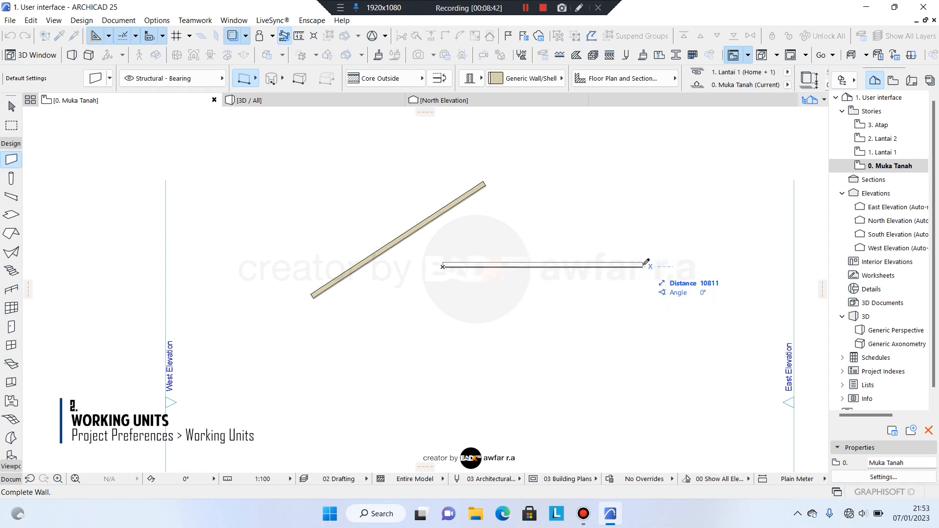
key("Tab")
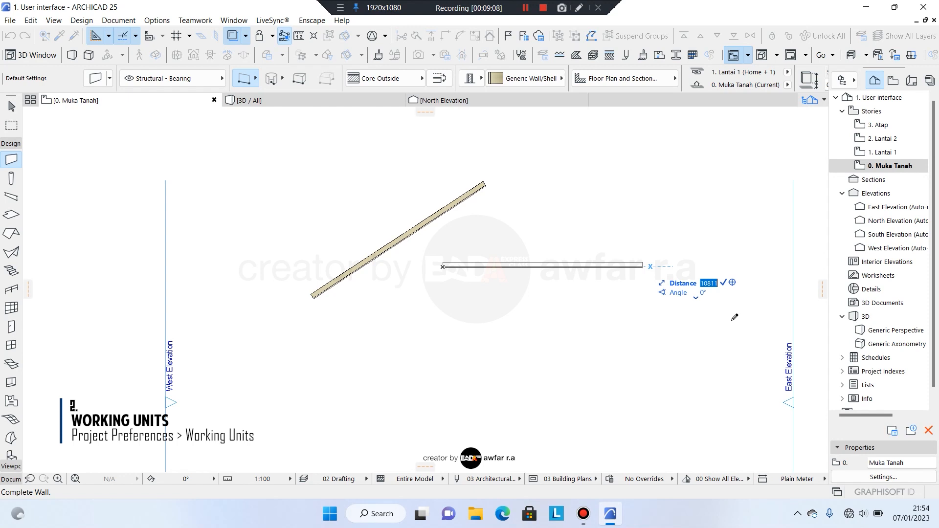
type("6000")
key("Return")
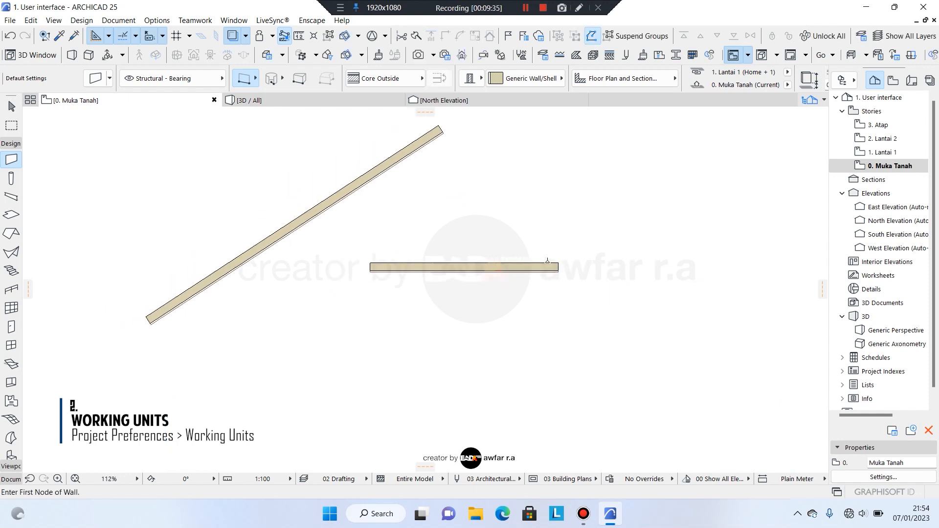
scroll(548, 261, "down", 2)
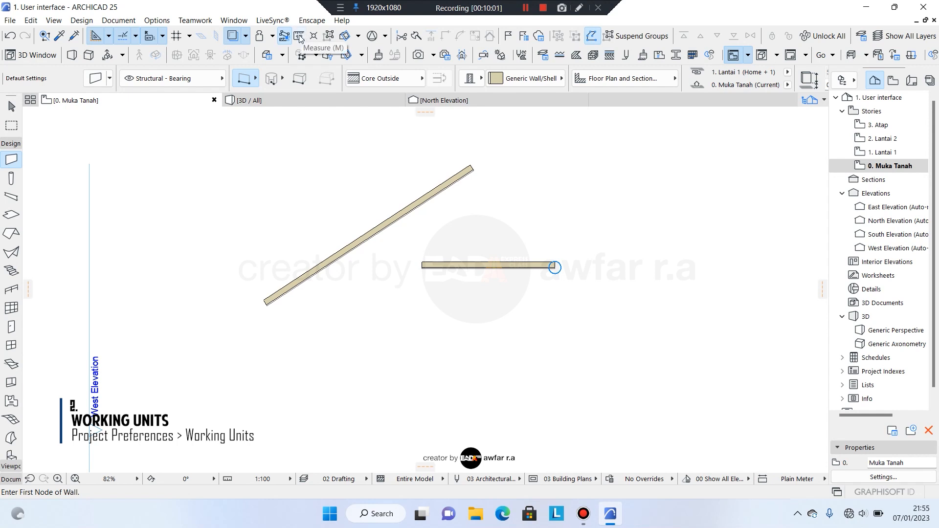
Measure the horizontal wall as 6000 long, then return to the Arrow tool.
key("m")
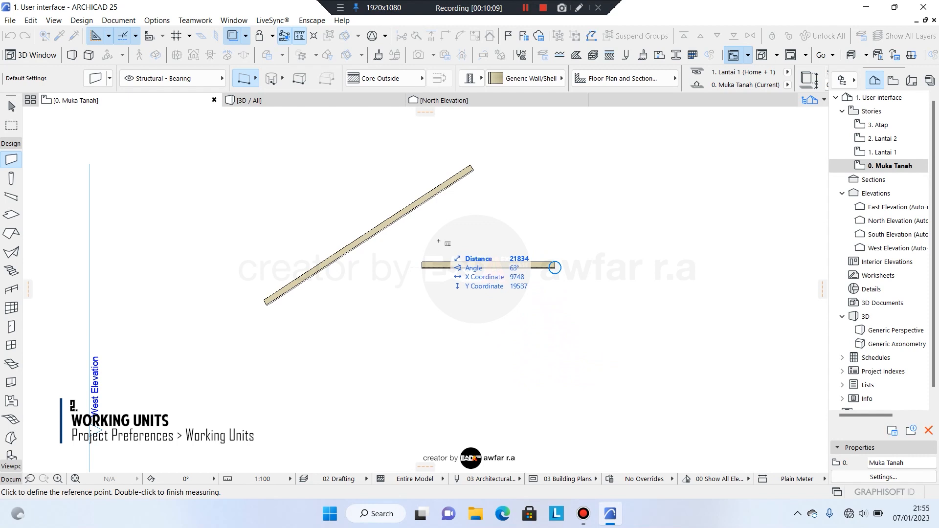
left_click(421, 262)
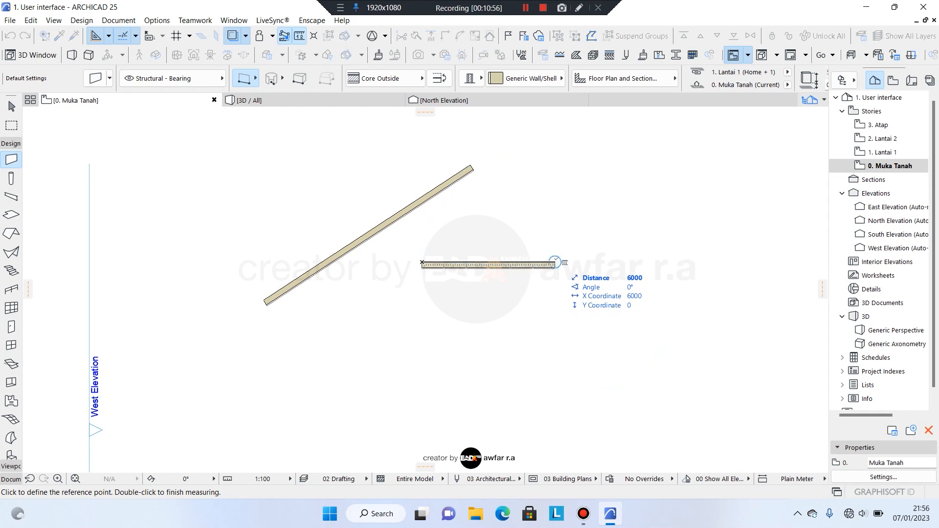
key("Escape")
key("Escape")
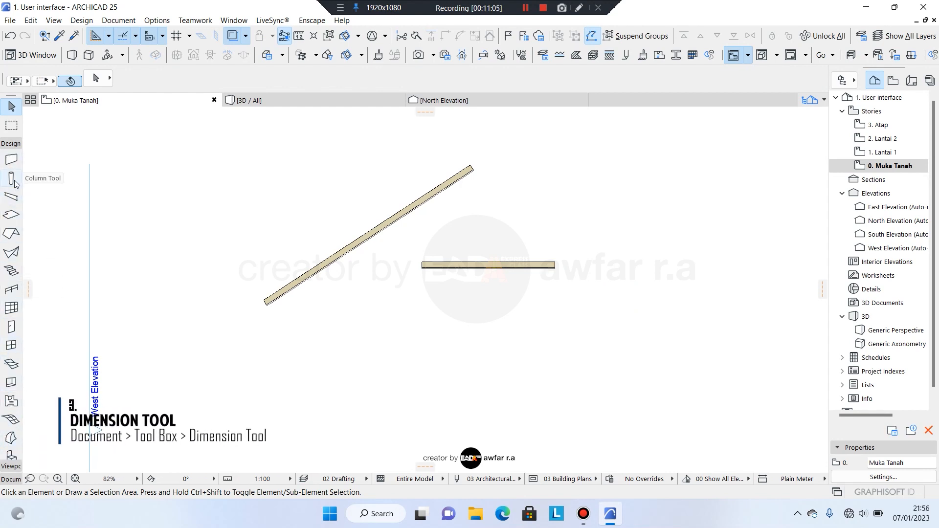
Dimension the horizontal wall end to end, placing the 6,00 dimension line beneath it.
left_click(12, 479)
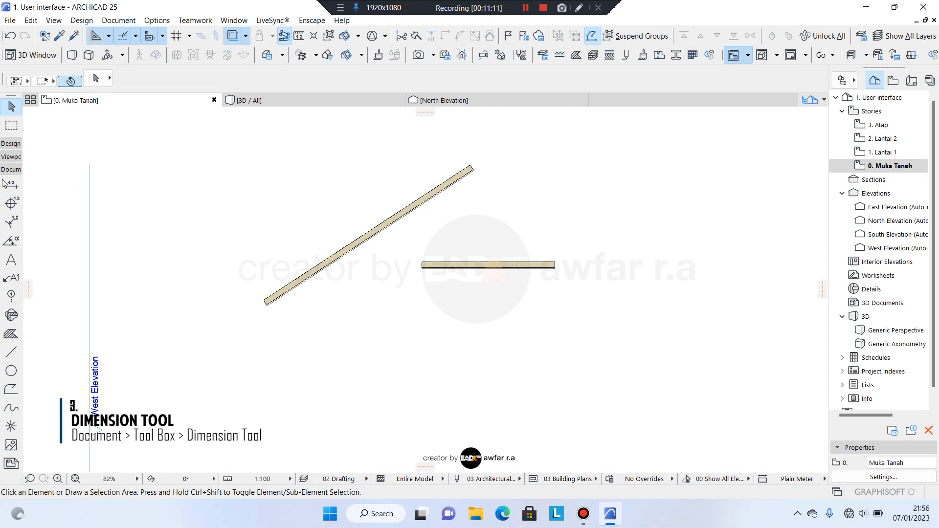
left_click(11, 185)
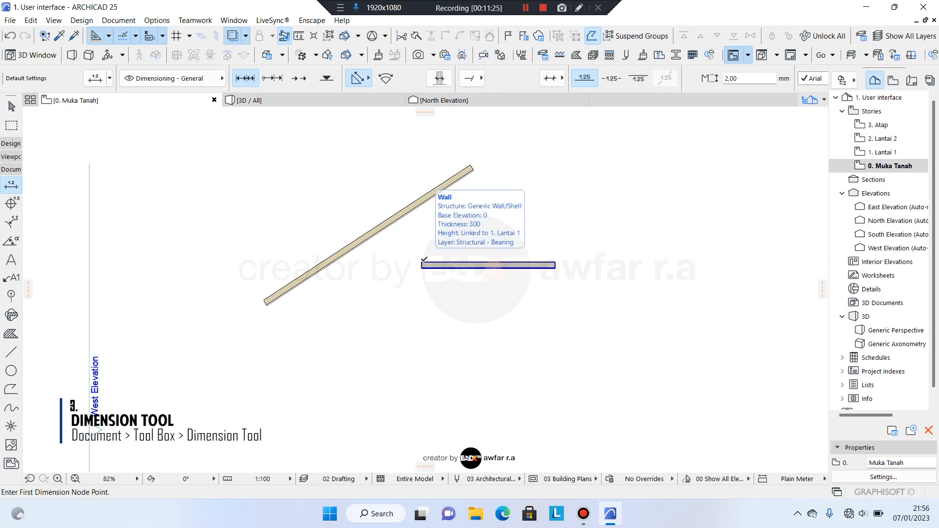
left_click(422, 263)
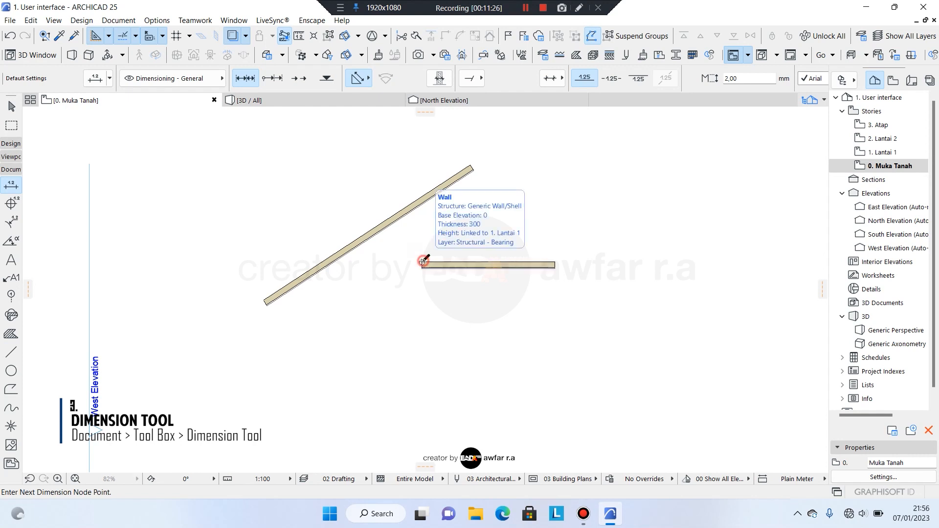
left_click(555, 263)
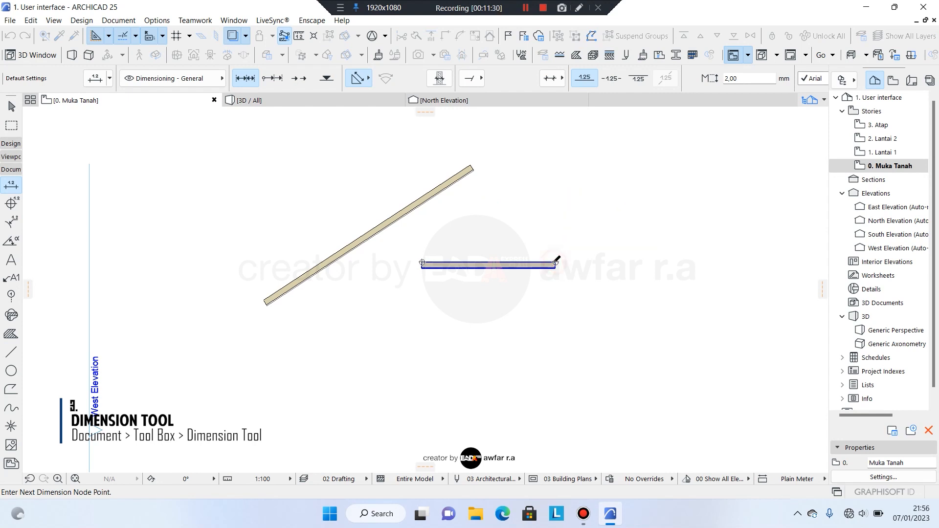
right_click(487, 301)
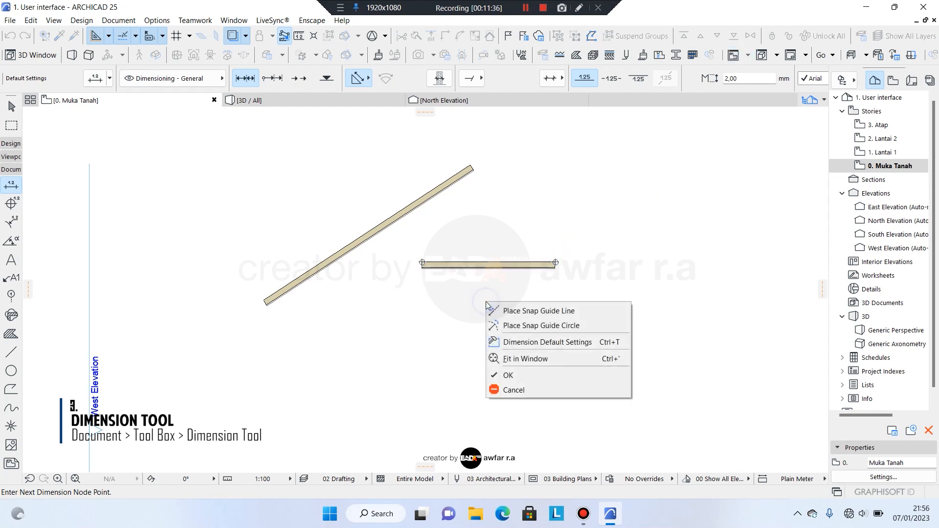
left_click(509, 379)
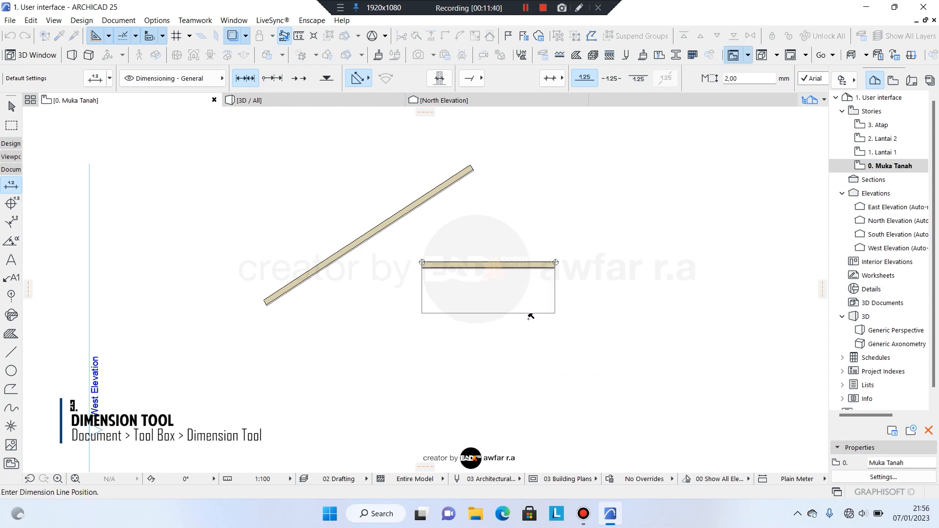
scroll(533, 298, "up", 2)
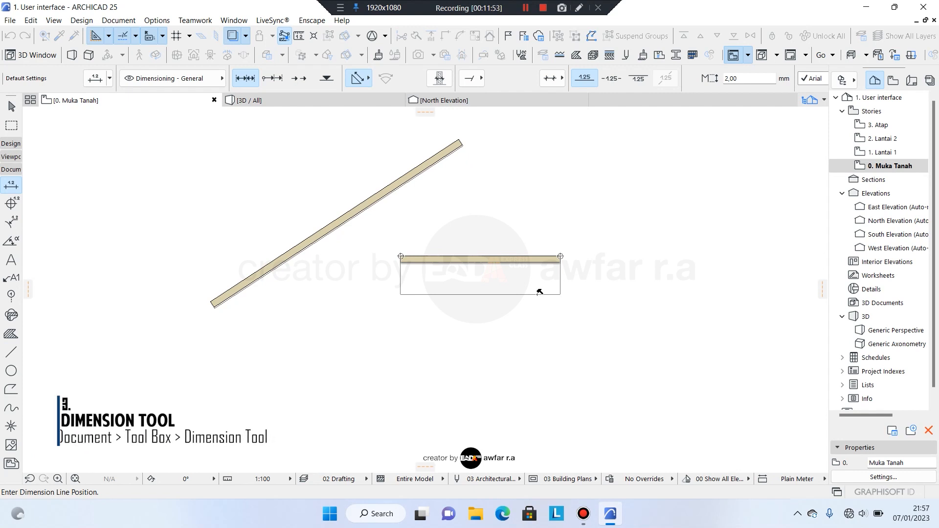
left_click(540, 292)
scroll(540, 293, "up", 3)
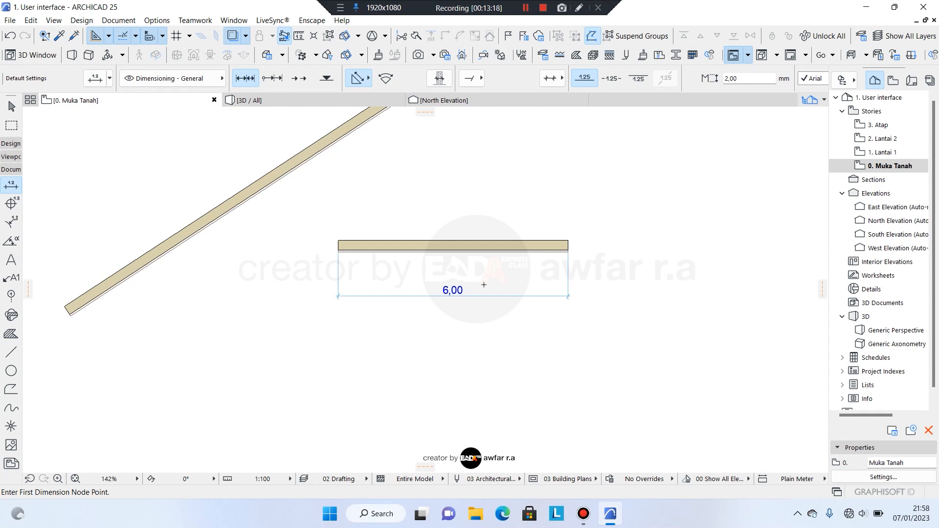
Leave dimensioning and open Project Preferences > Dimensions.
key("Escape")
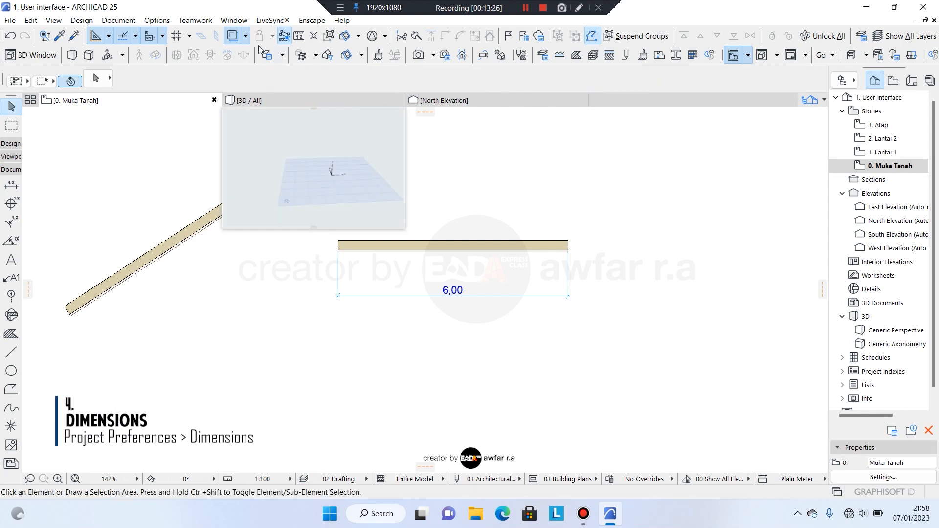
left_click(156, 21)
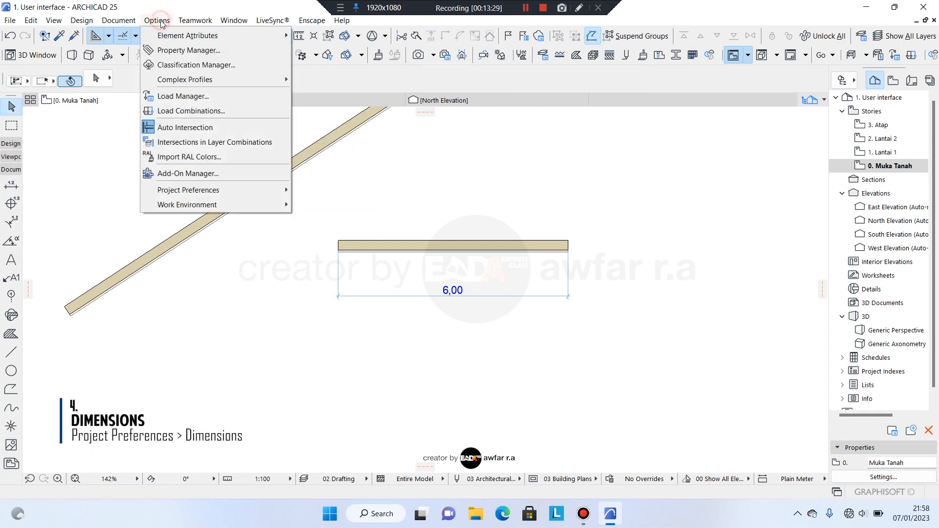
mouse_move(232, 194)
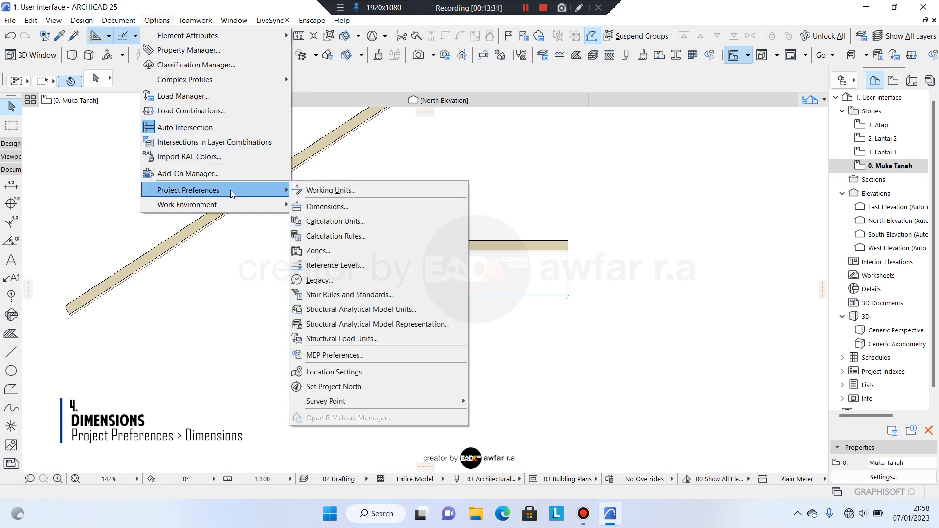
left_click(344, 207)
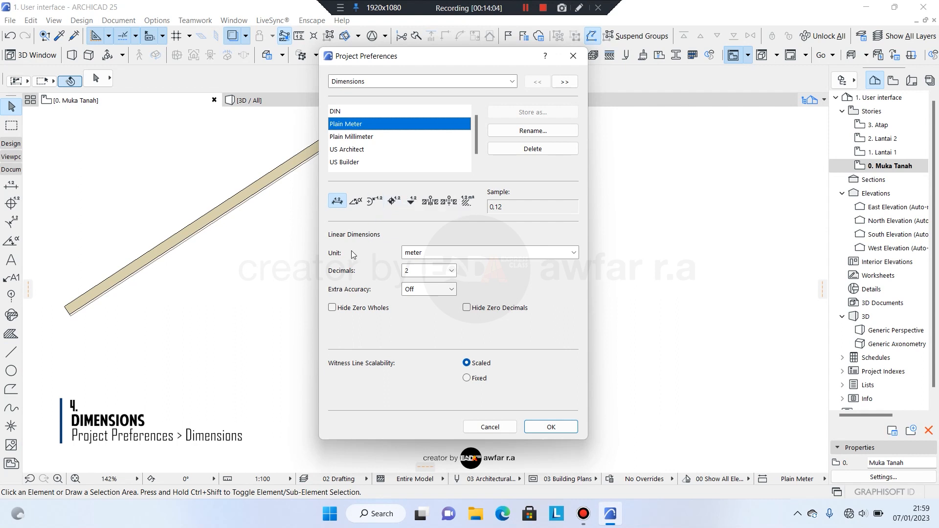
Keep linear dimensions at meter units with 2 decimals.
left_click(429, 253)
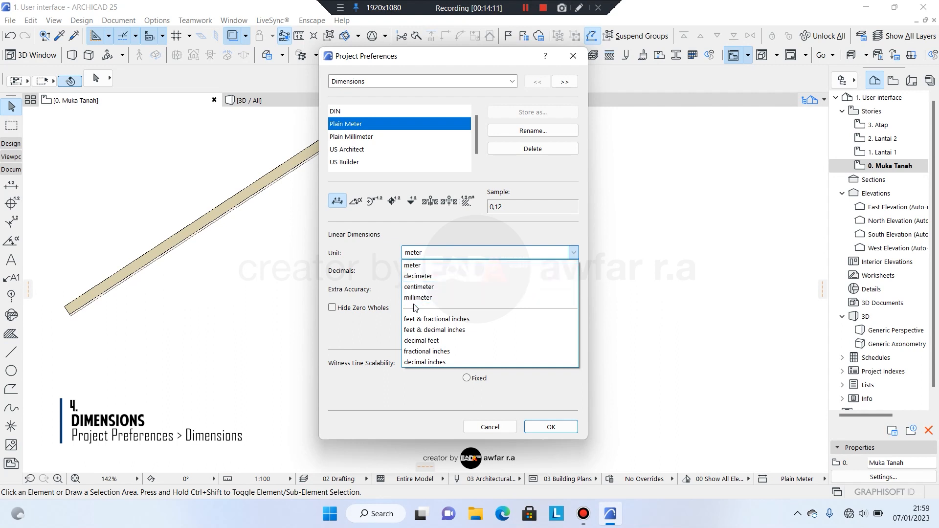
left_click(379, 251)
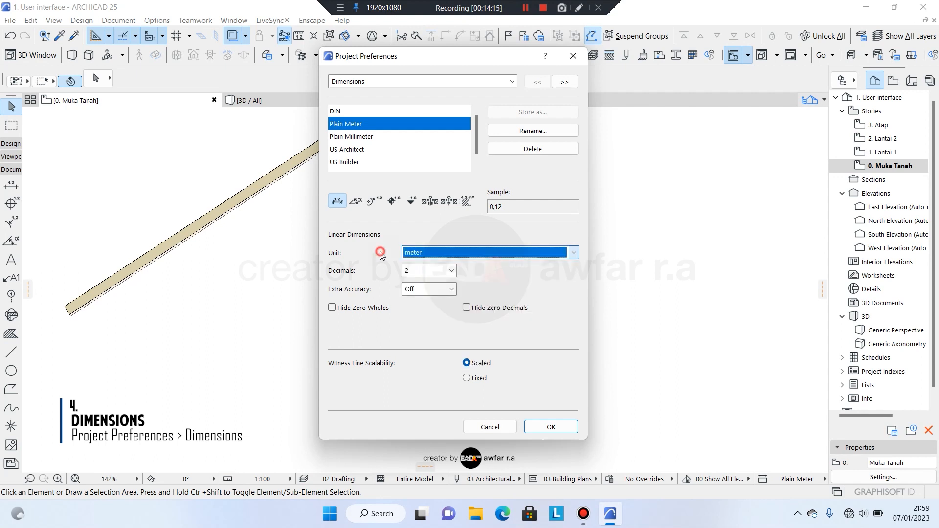
left_click(414, 275)
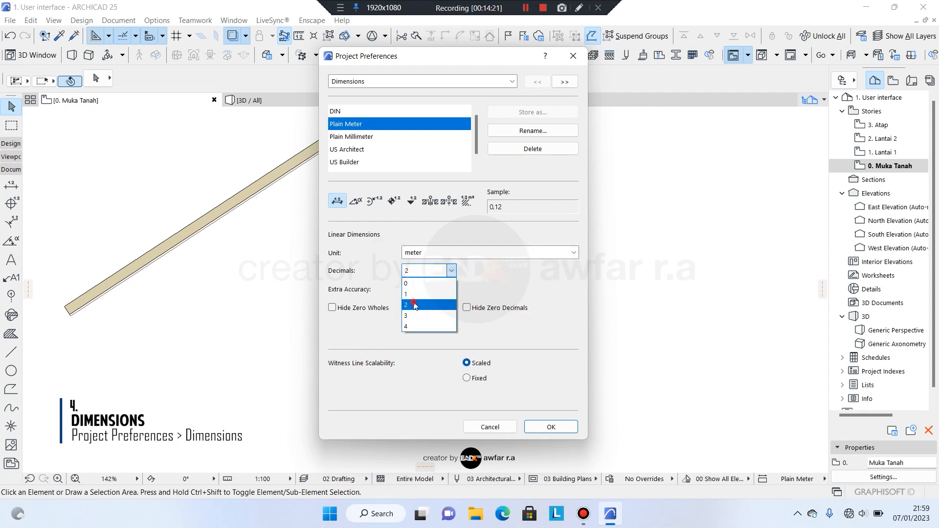
left_click(414, 304)
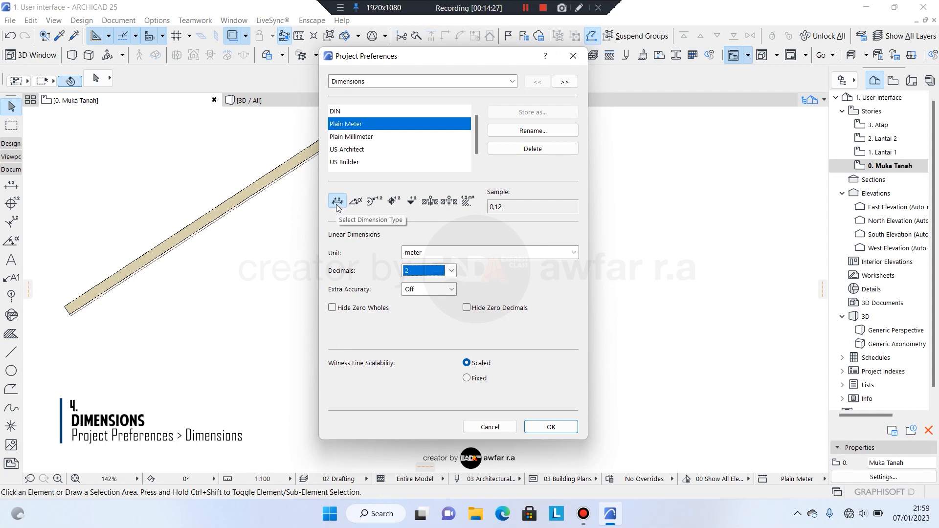
Set elevation, level and radial dimensions to 2 decimals.
left_click(356, 201)
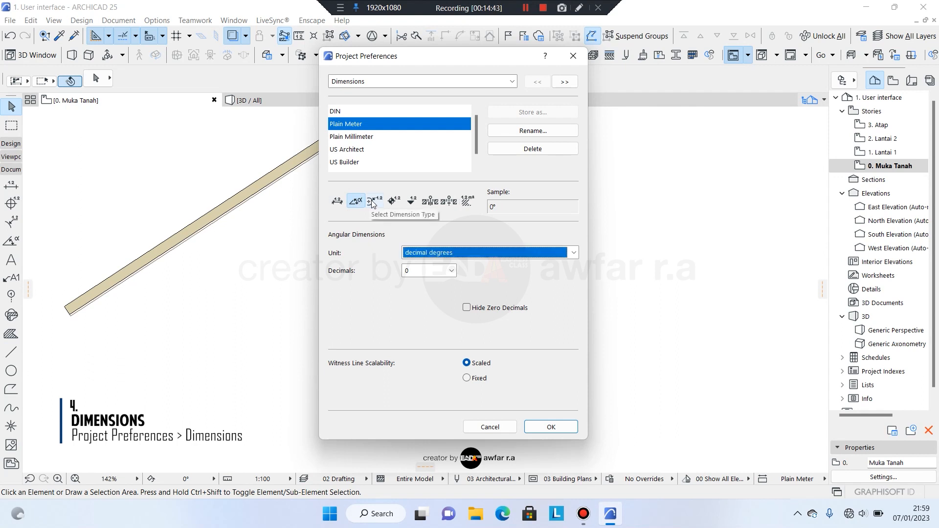
left_click(372, 202)
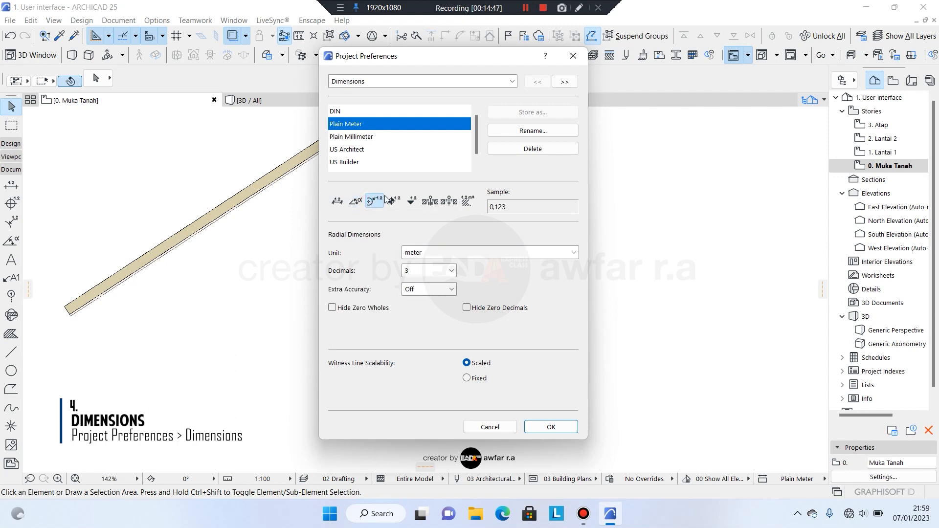
left_click(394, 201)
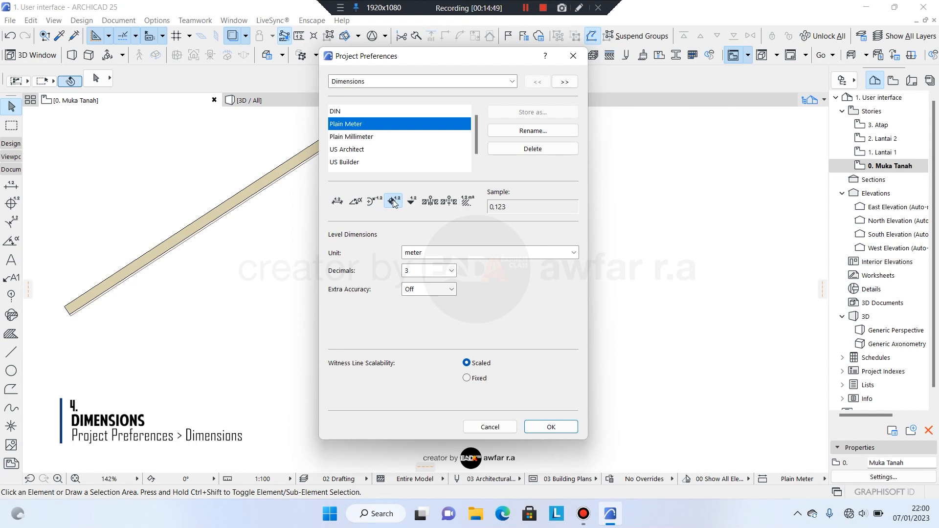
left_click(413, 201)
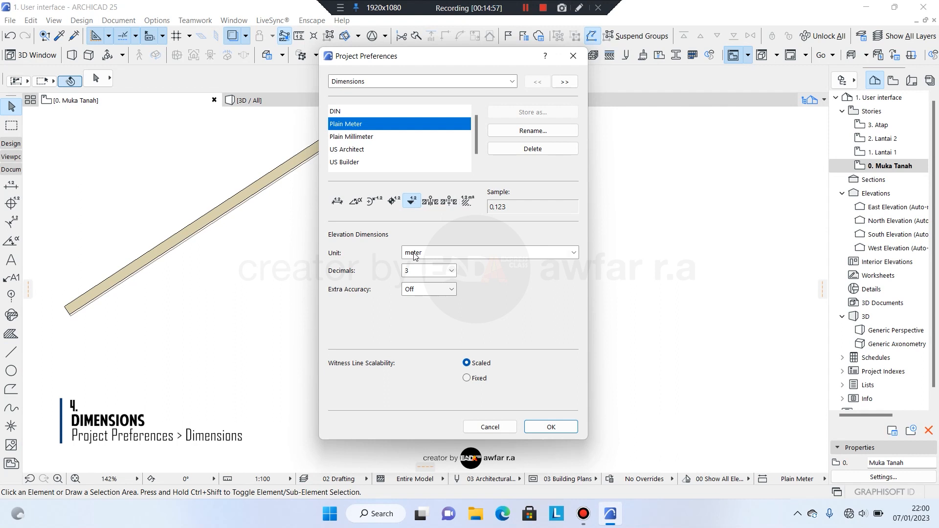
left_click(424, 272)
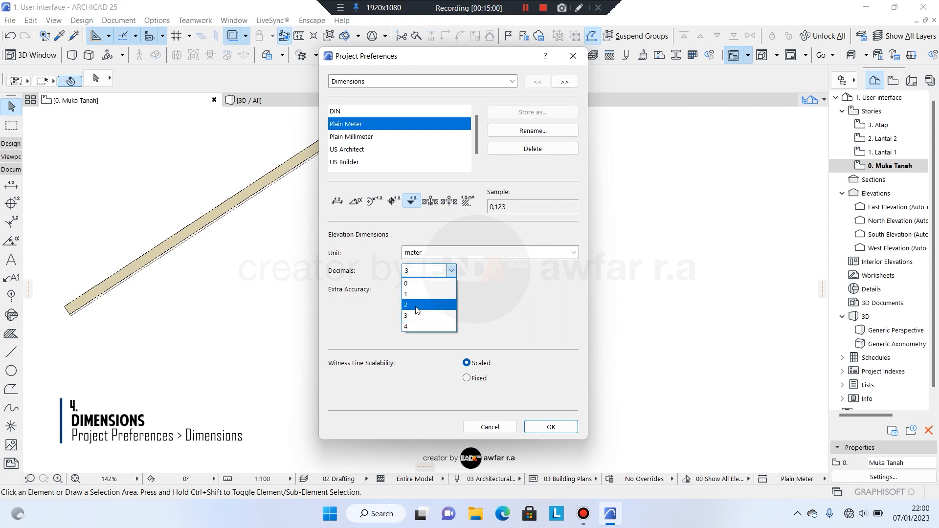
left_click(416, 304)
left_click(393, 200)
left_click(422, 271)
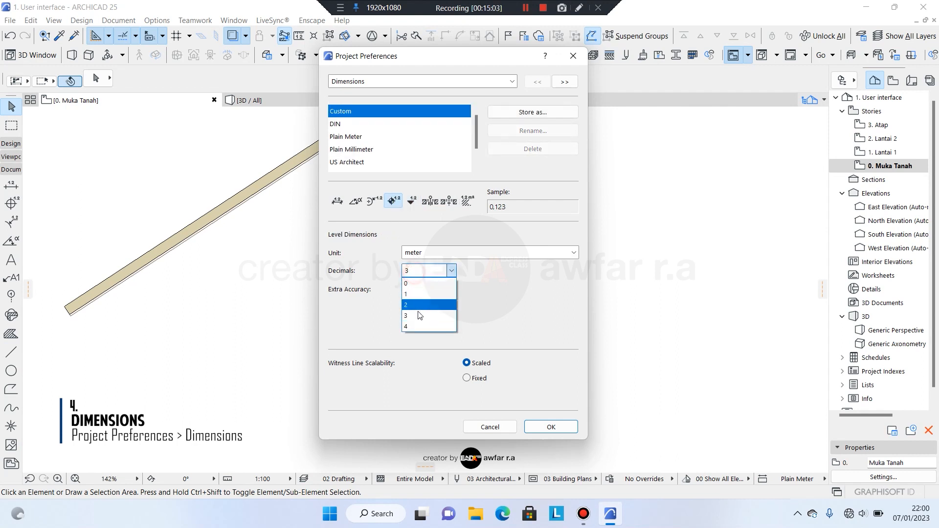
left_click(416, 305)
left_click(374, 201)
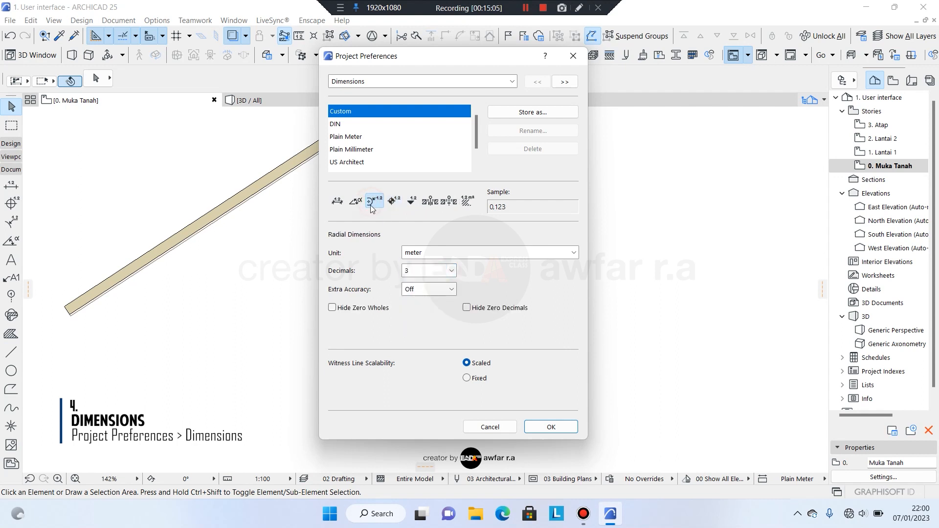
left_click(409, 272)
left_click(417, 305)
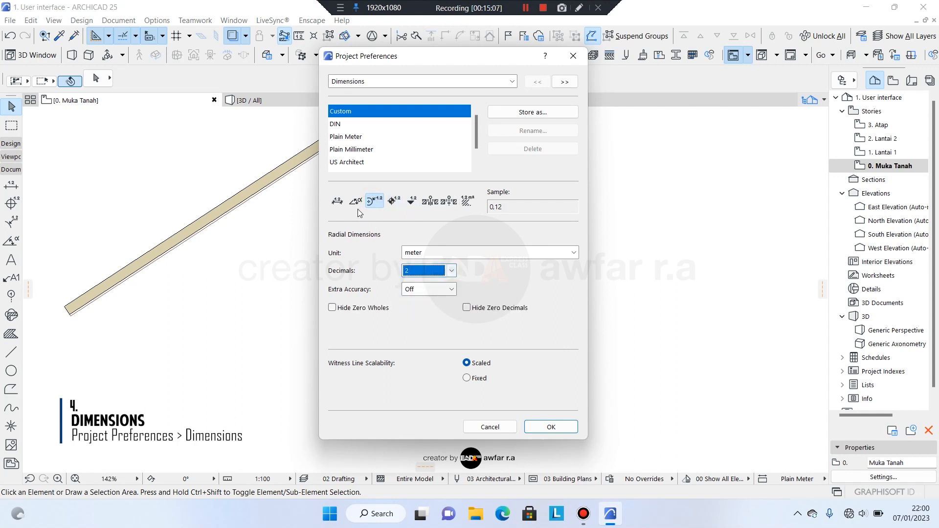
Review the angular, radial, level and elevation settings, ending back on linear.
left_click(351, 206)
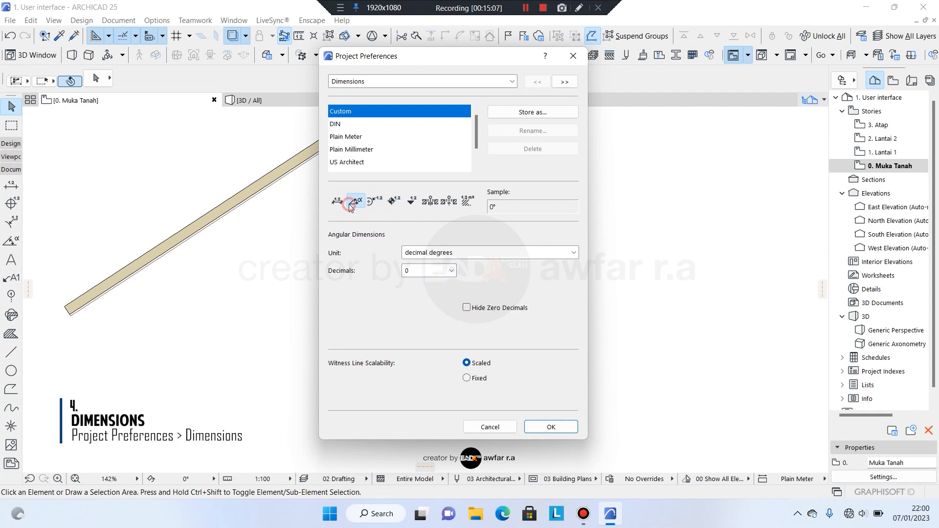
left_click(373, 201)
left_click(393, 201)
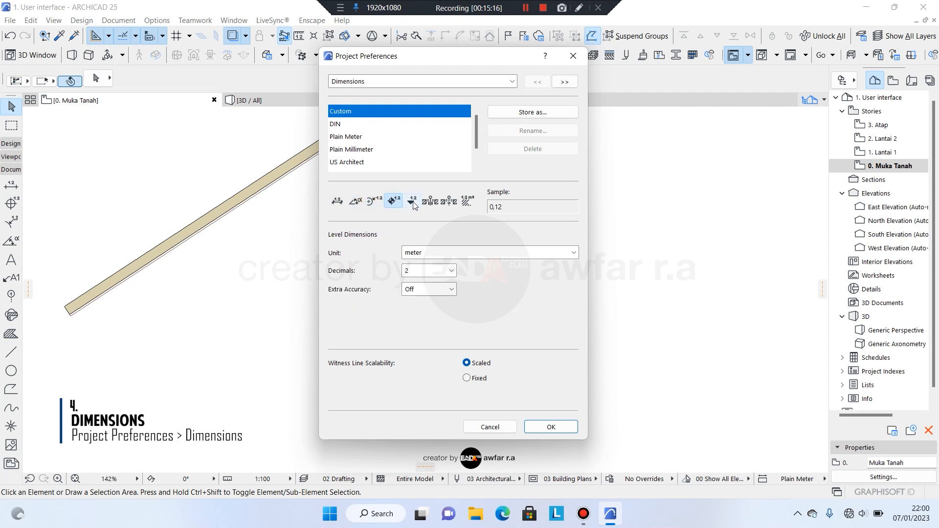
left_click(413, 203)
left_click(337, 201)
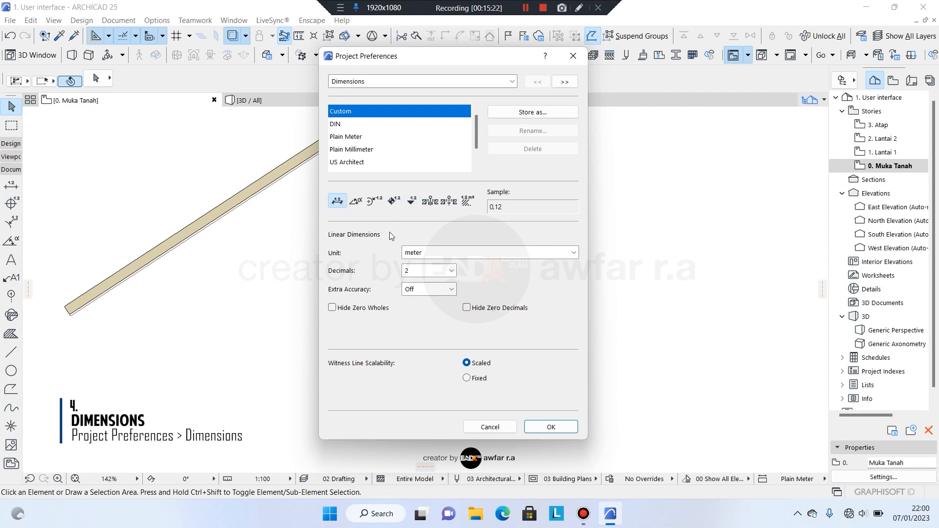
Save the settings as the 'Plain Meter' standard, overwriting the existing one, and confirm.
left_click(539, 113)
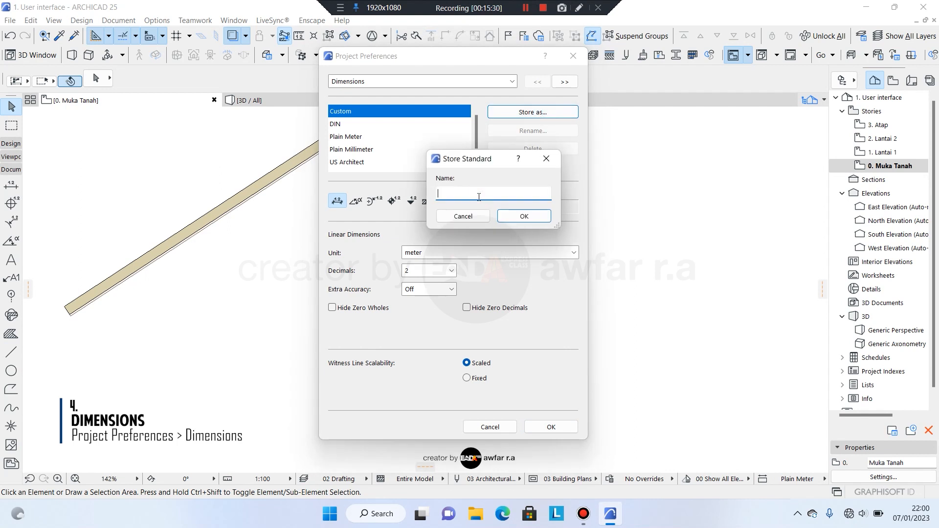
type("Plain Meter")
left_click(527, 217)
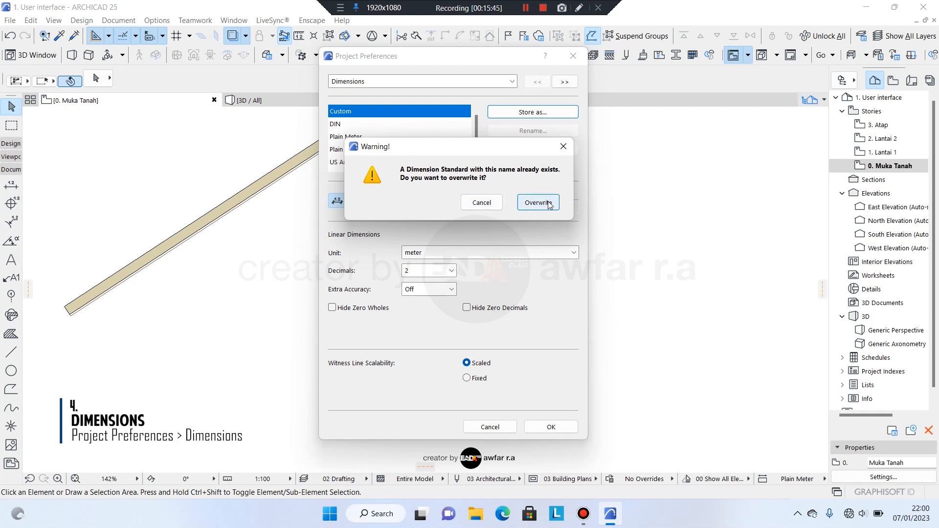
left_click(538, 202)
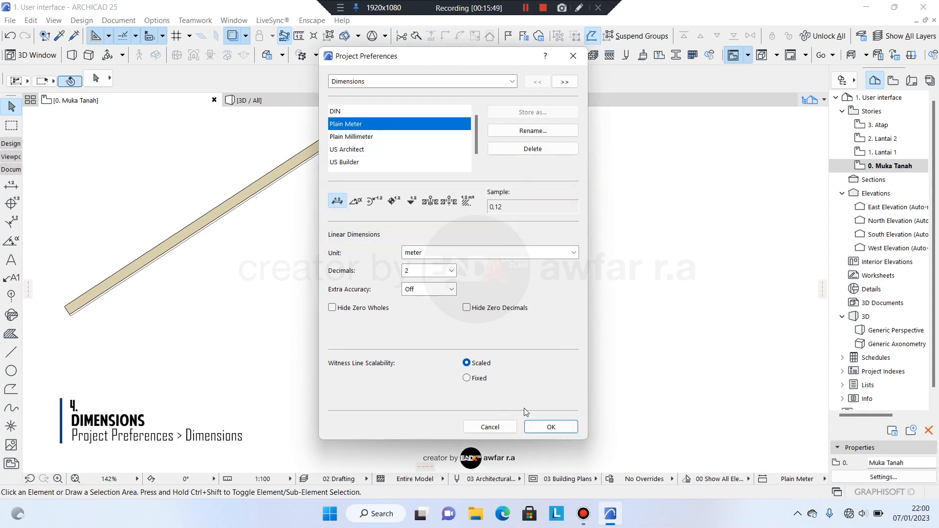
left_click(560, 425)
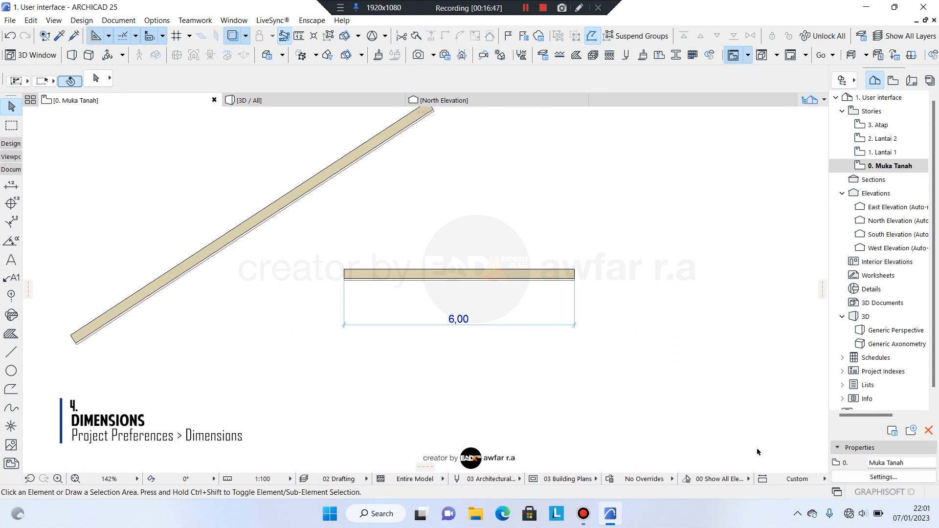
Try the Plain Millimeter dimension standard, switch back to Plain Meter, then select the diagonal wall.
left_click(794, 480)
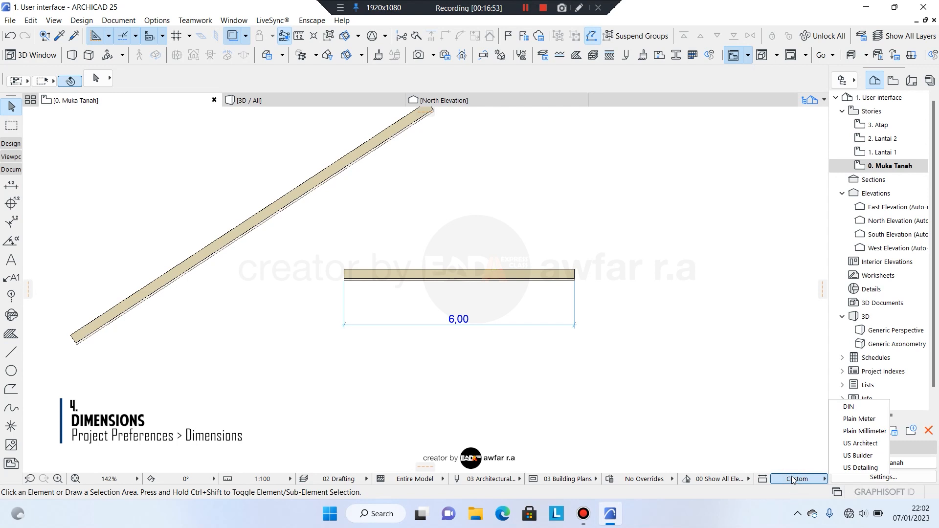
left_click(844, 432)
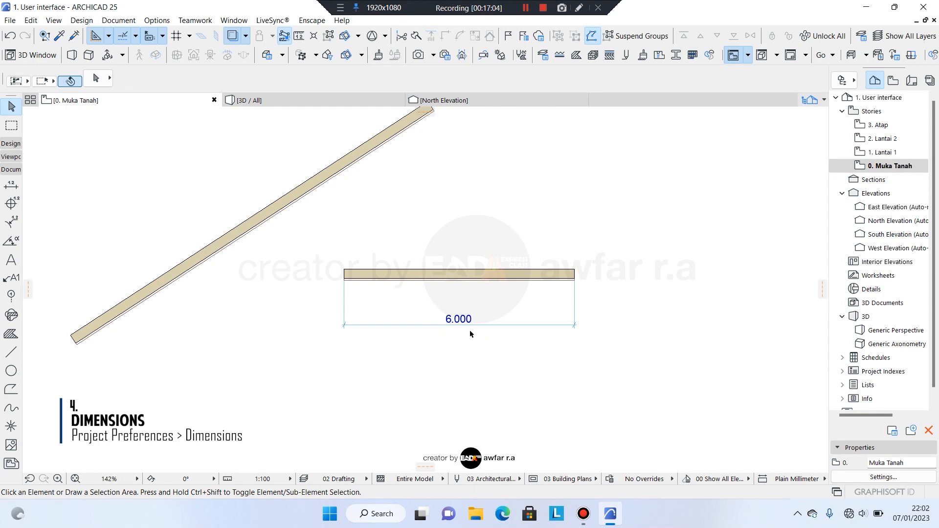
left_click(797, 479)
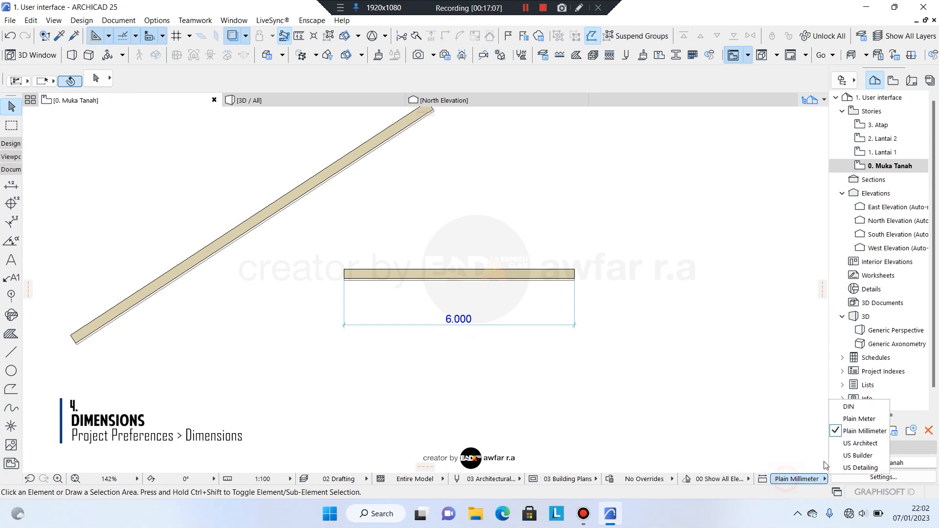
left_click(842, 420)
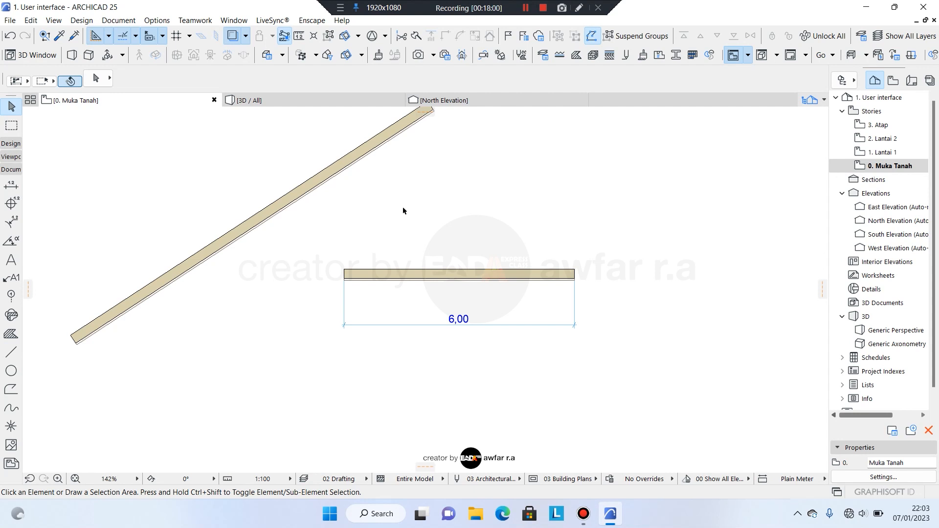
middle_click_drag(398, 212, 394, 256)
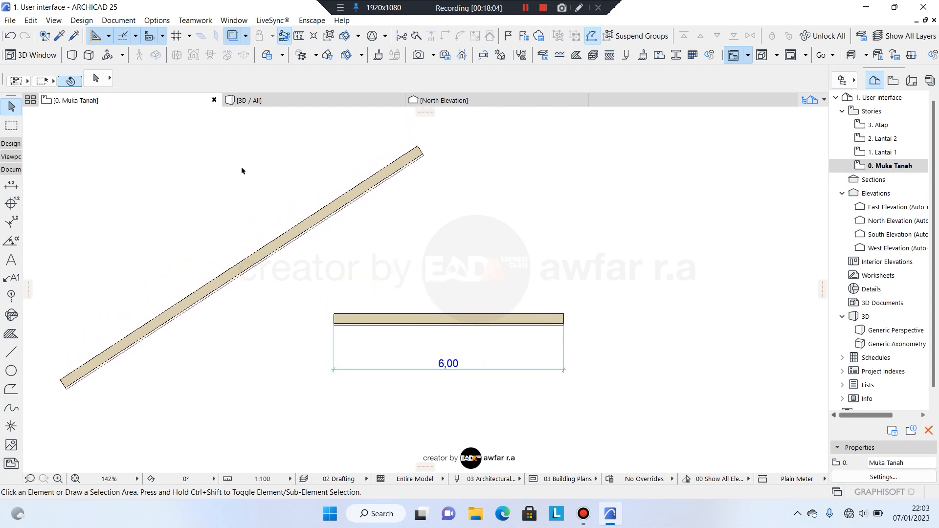
left_click(245, 269)
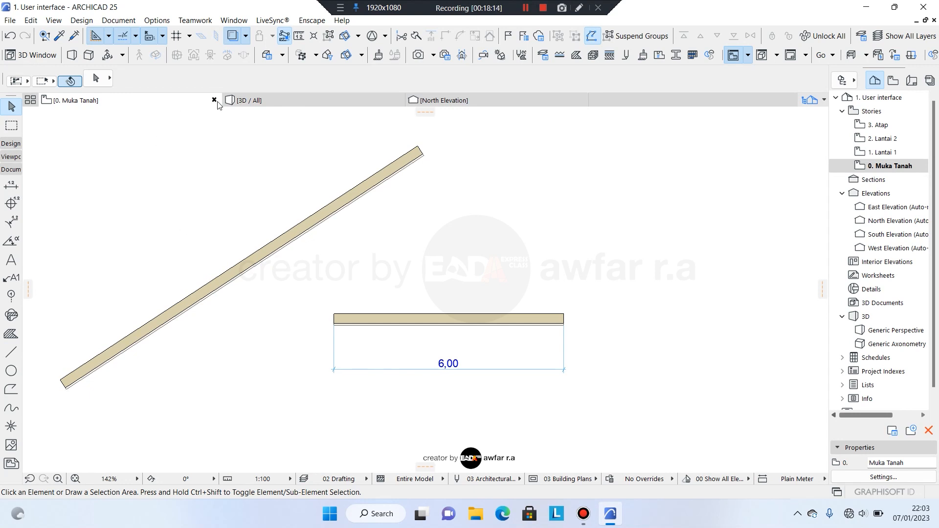
left_click(287, 102)
scroll(543, 203, "up", 5)
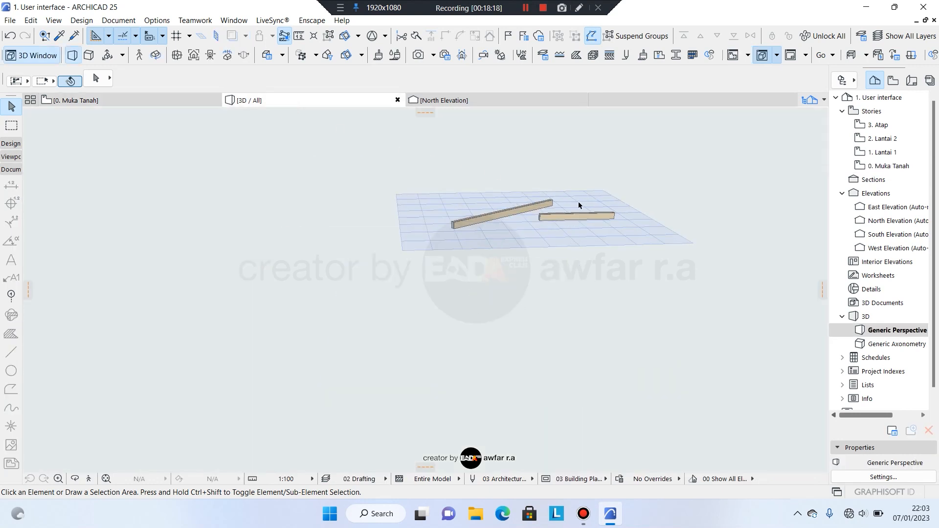
middle_click_drag(511, 211, 460, 291)
scroll(395, 280, "up", 2)
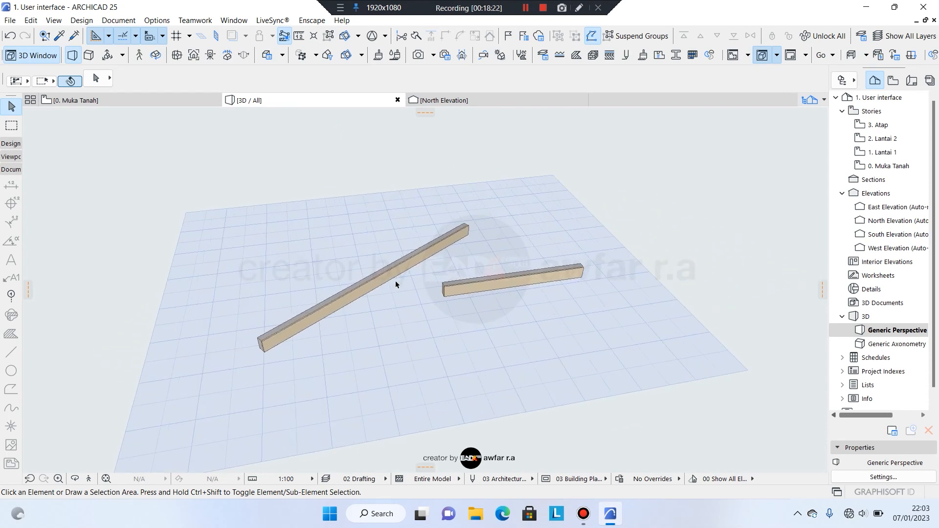
scroll(286, 300, "up", 1)
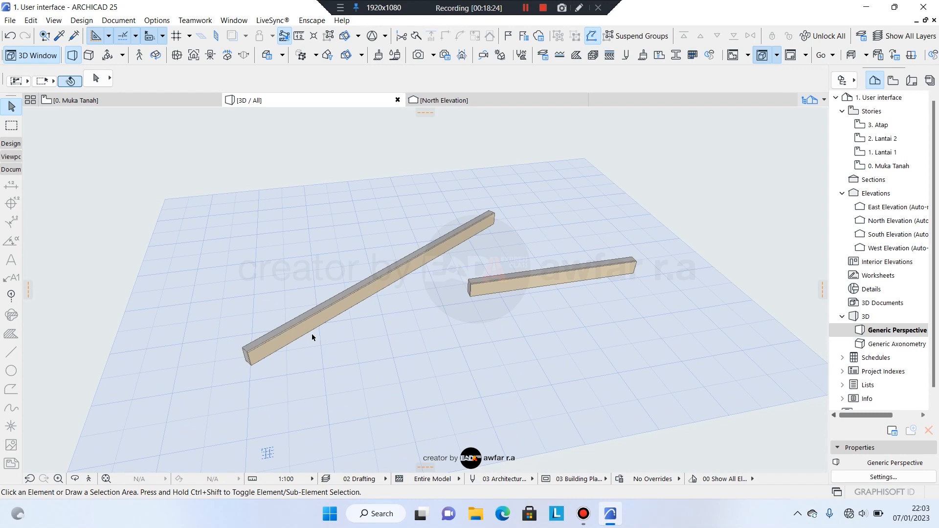
middle_click_drag(312, 333, 388, 300, "shift")
middle_click_drag(457, 294, 383, 316, "shift")
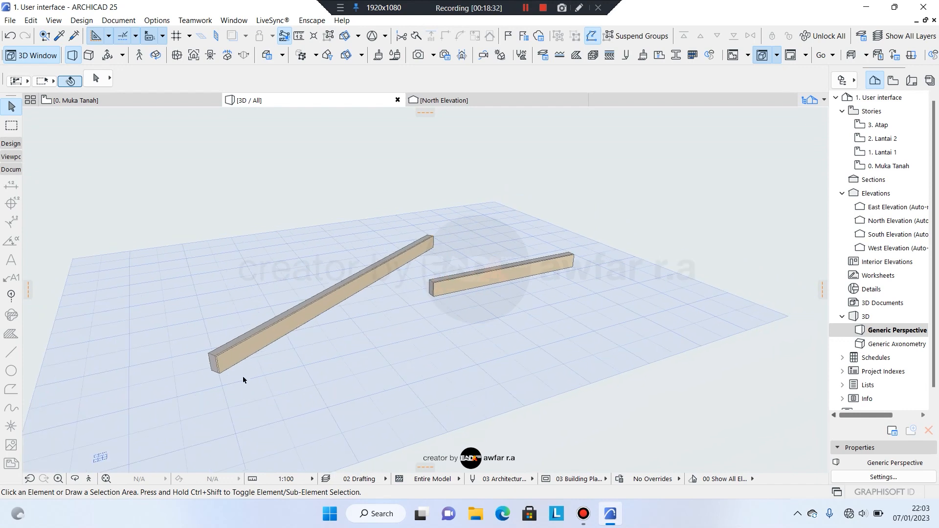
middle_click_drag(450, 262, 371, 340, "shift")
left_click(184, 100)
left_click(276, 102)
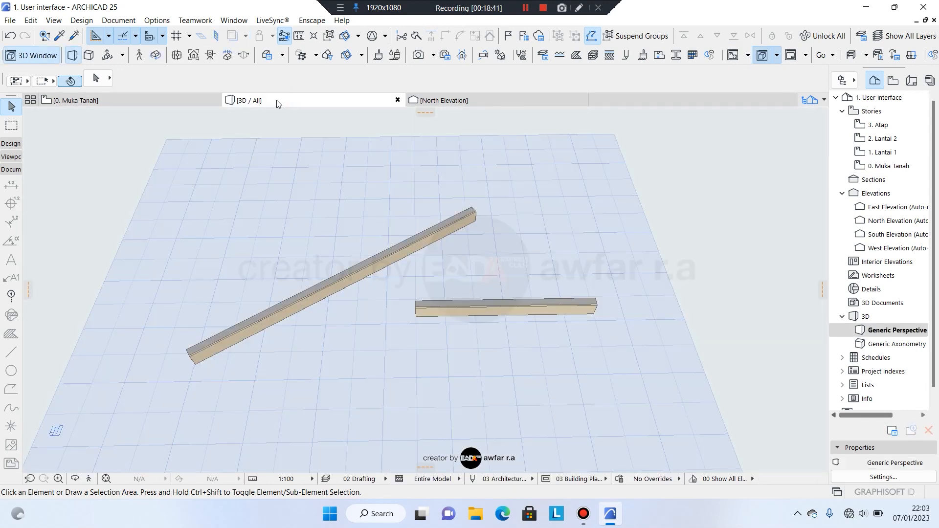
middle_click_drag(413, 291, 482, 257, "shift")
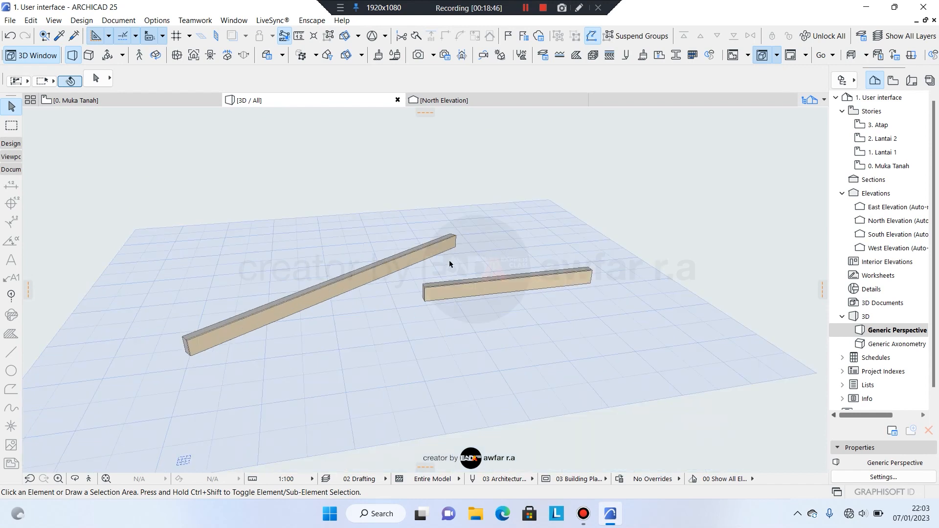
middle_click_drag(417, 232, 373, 207)
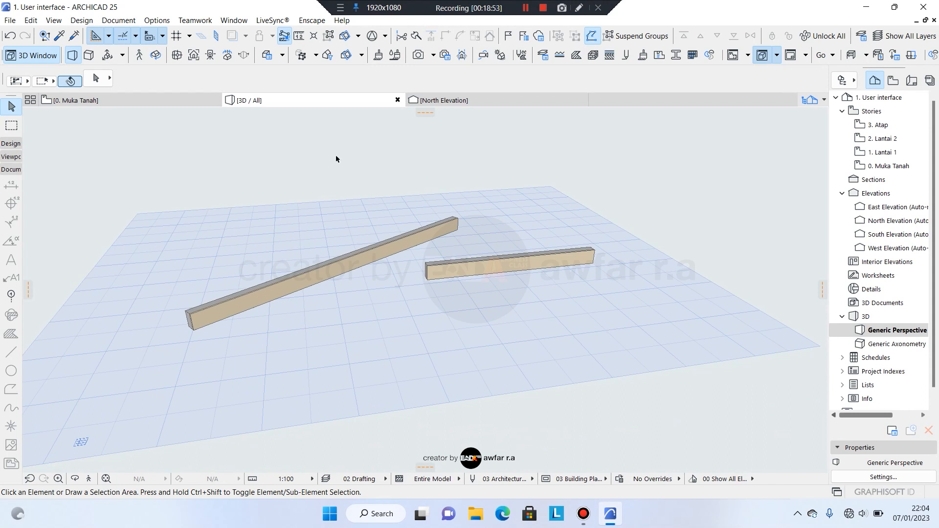
mouse_move(176, 107)
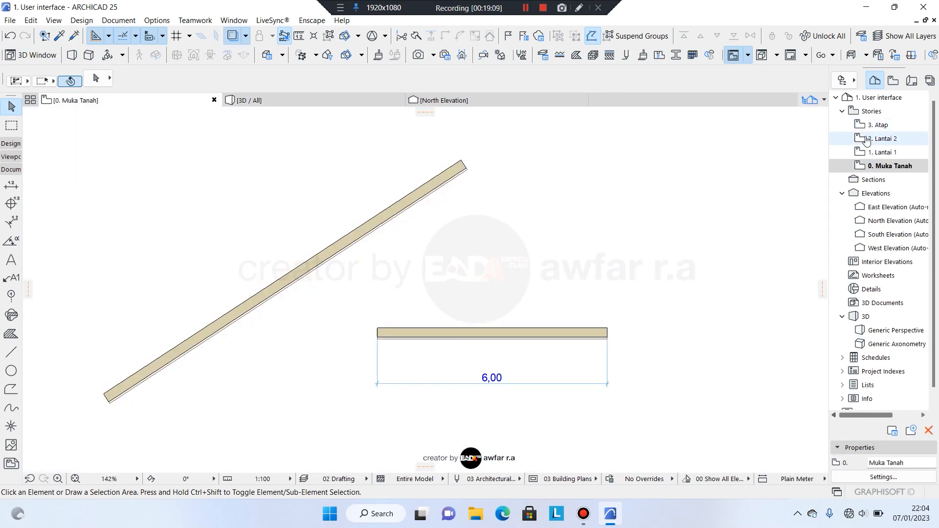
scroll(888, 205, "down", 1)
scroll(647, 204, "down", 2)
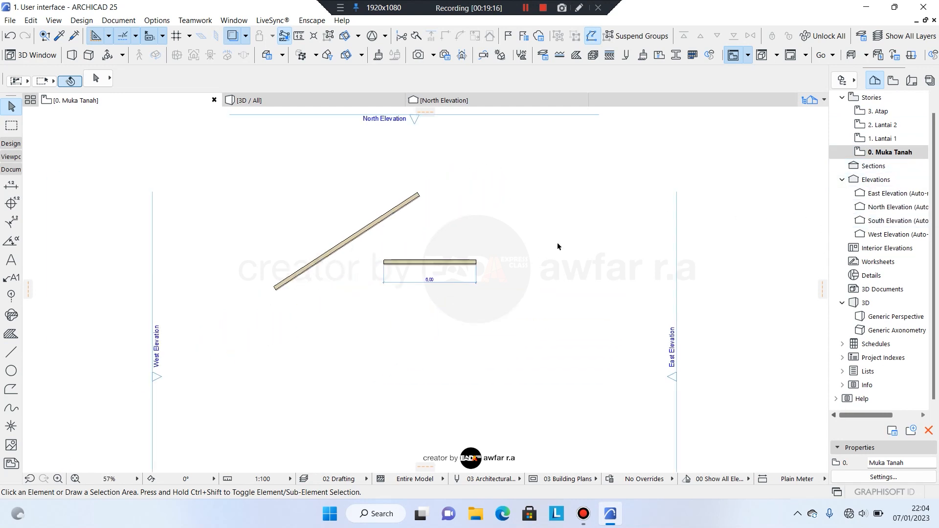
double_click(887, 195)
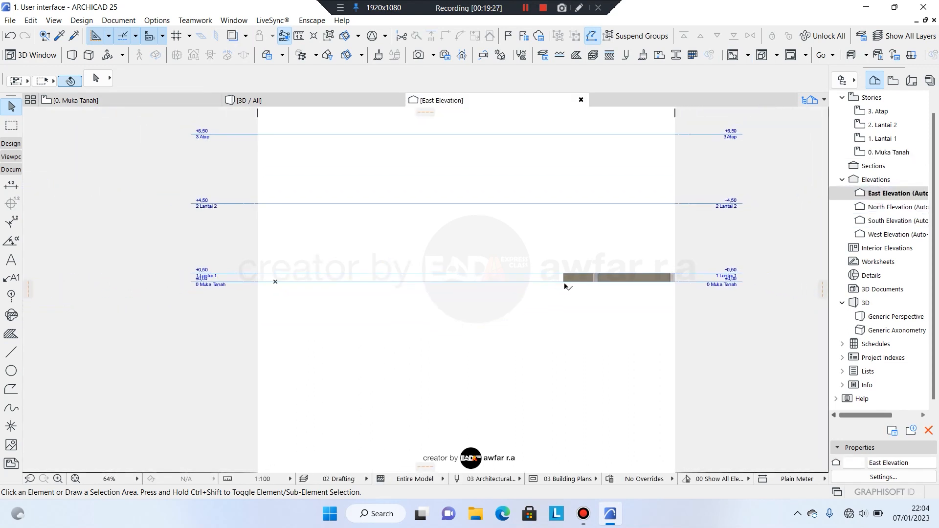
scroll(655, 281, "up", 5)
scroll(652, 280, "up", 1)
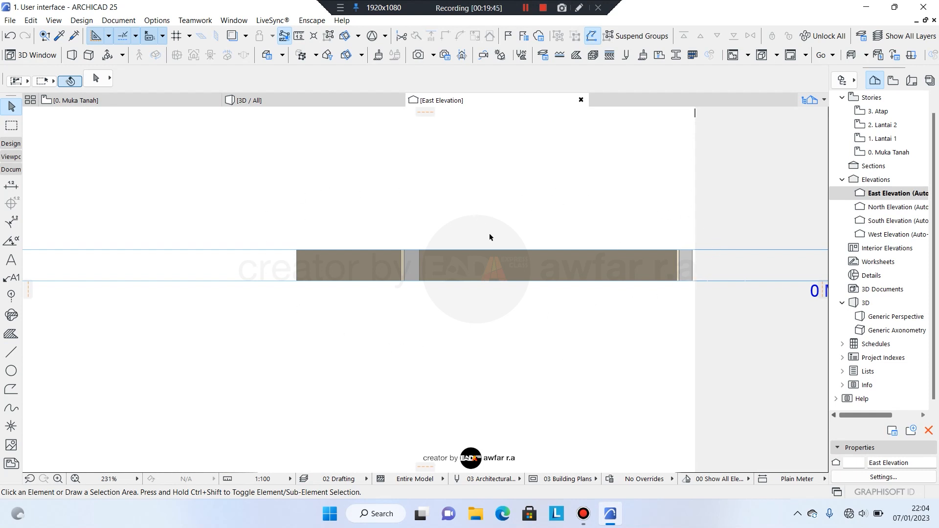
scroll(490, 237, "down", 5)
scroll(546, 304, "down", 2)
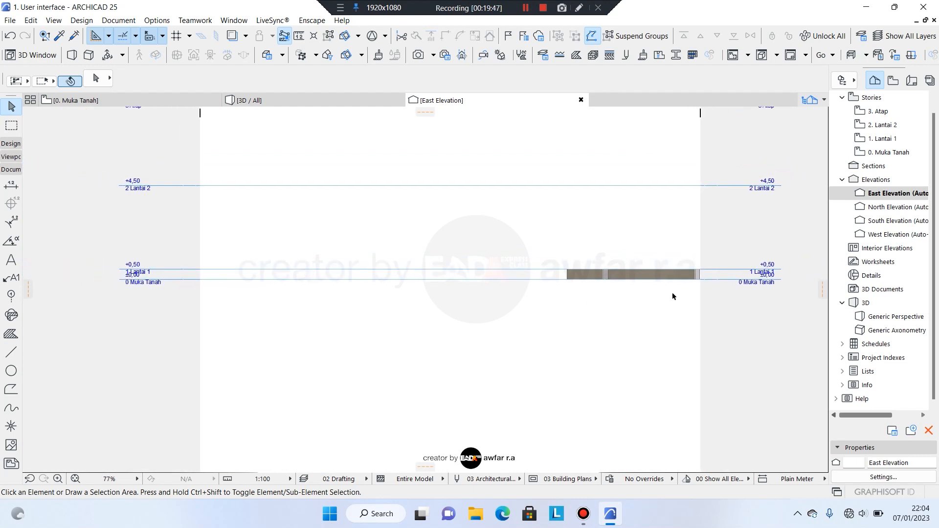
double_click(886, 210)
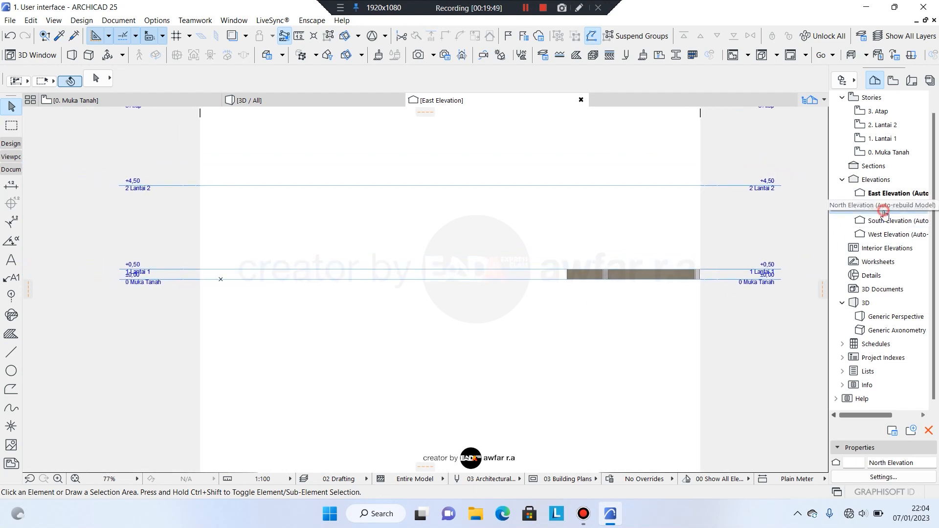
double_click(881, 222)
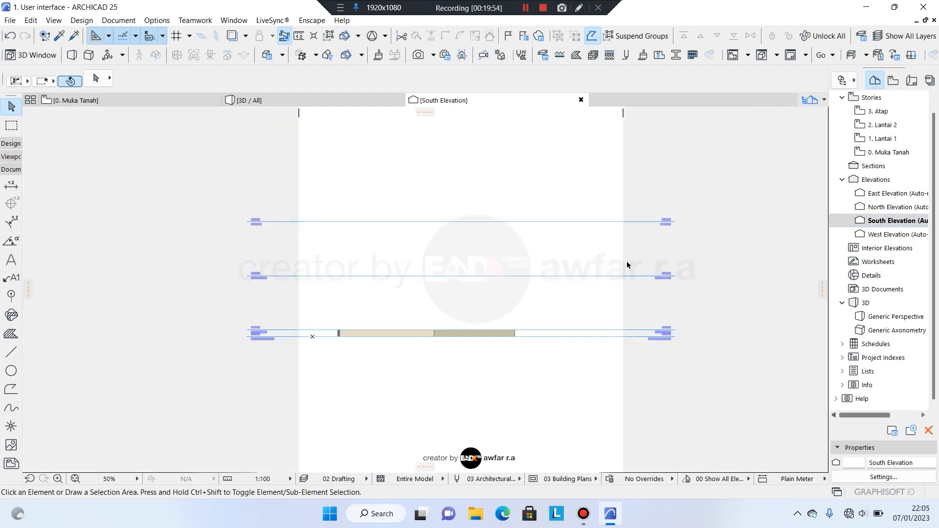
left_click(875, 236)
double_click(875, 237)
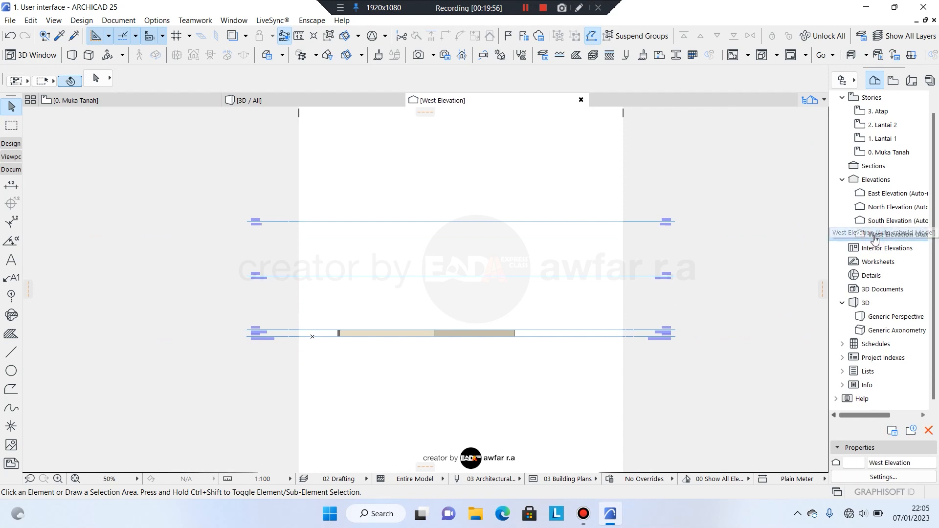
double_click(897, 154)
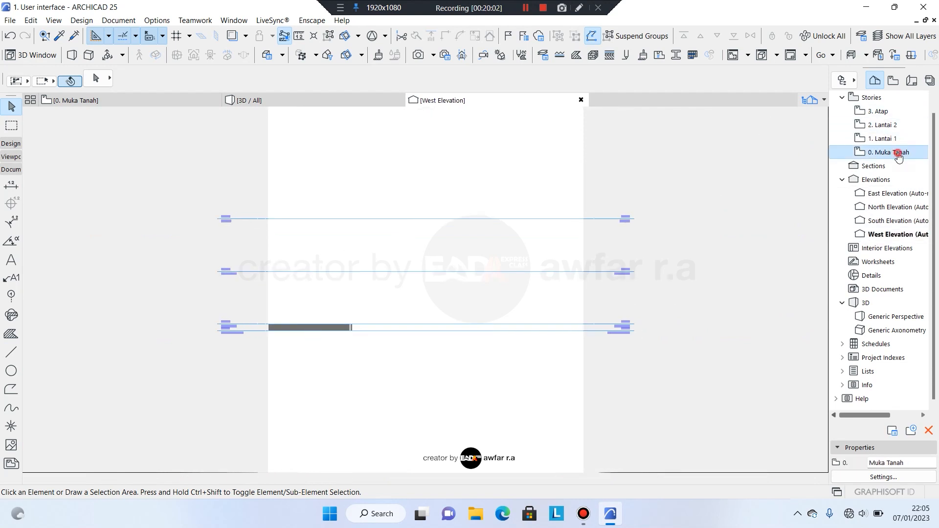
scroll(379, 208, "up", 3)
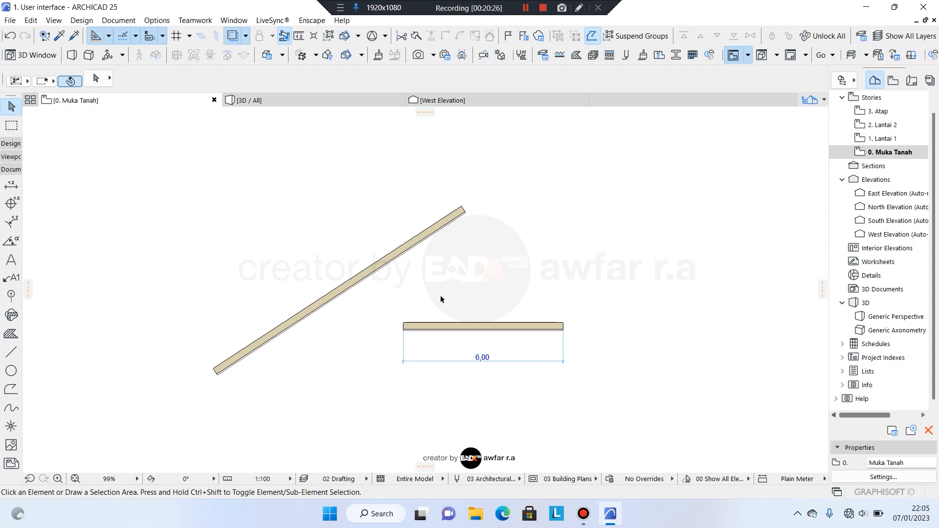
middle_click_drag(439, 298, 423, 292)
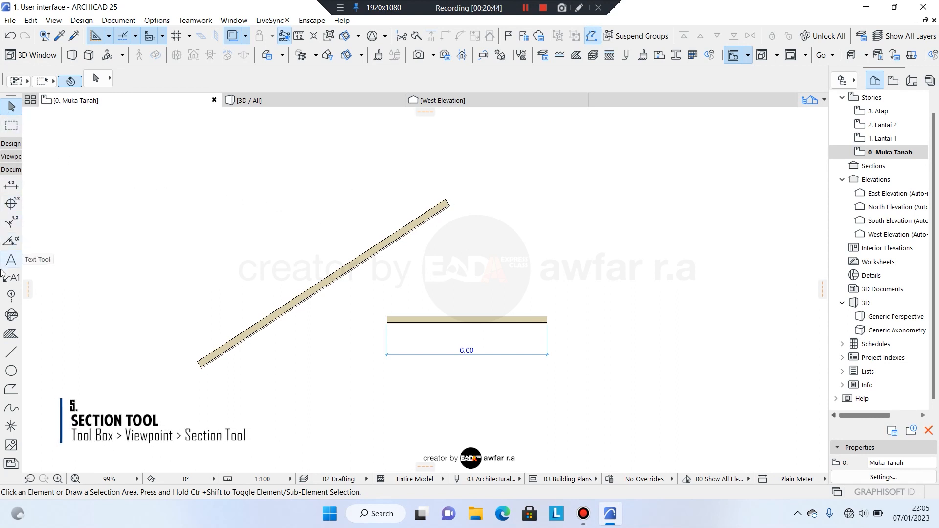
Draw section S-02 vertically through both walls and the dimension, setting its viewing direction.
left_click(11, 157)
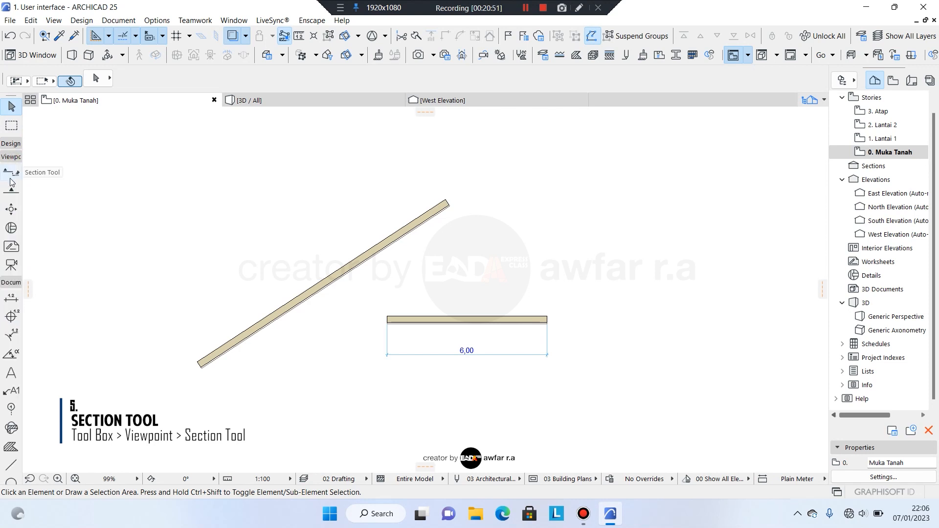
left_click(11, 178)
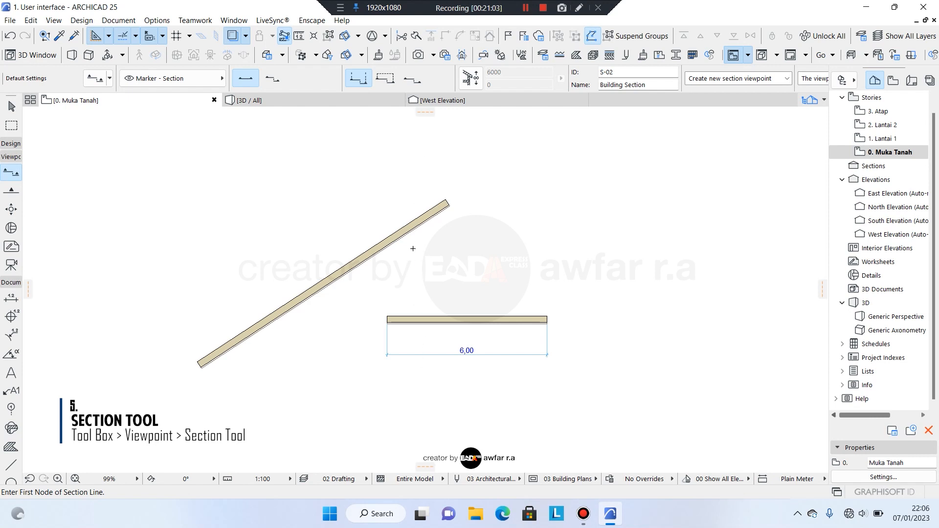
left_click(421, 159)
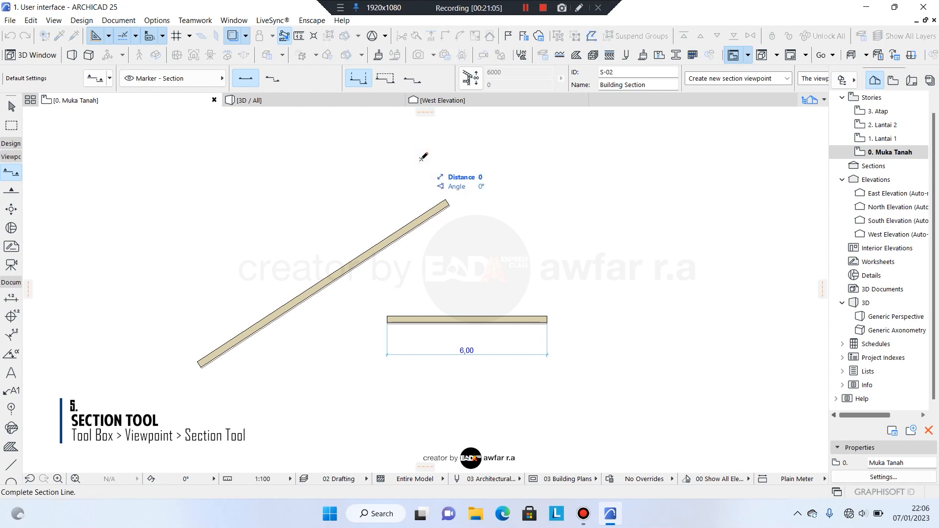
left_click(421, 400)
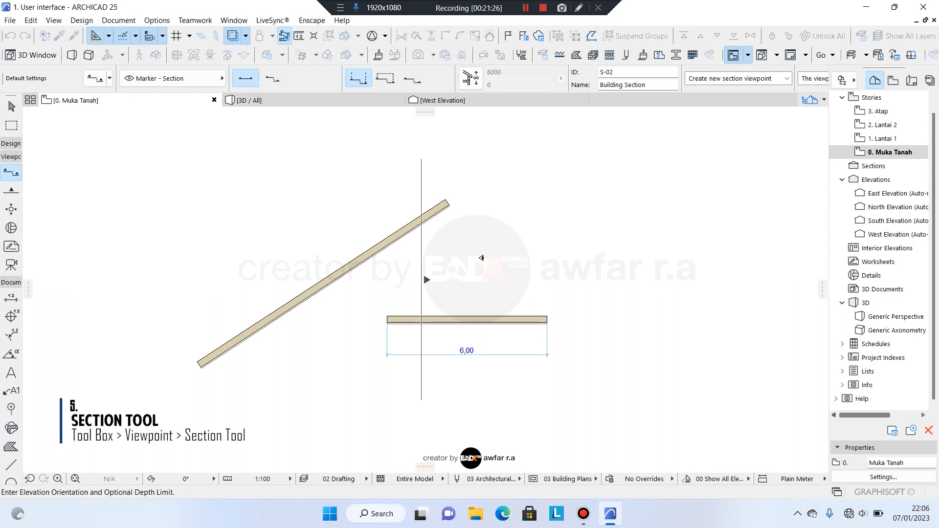
left_click(482, 257)
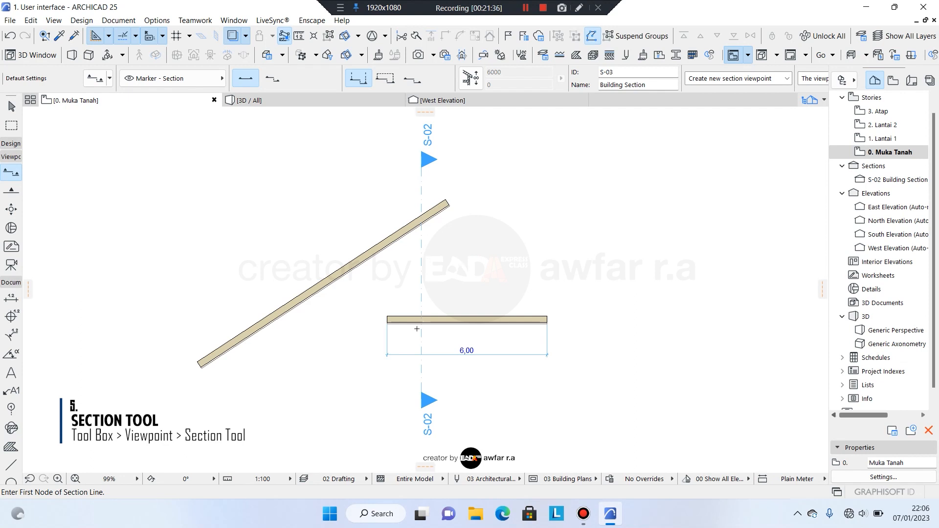
middle_click_drag(428, 275, 417, 298)
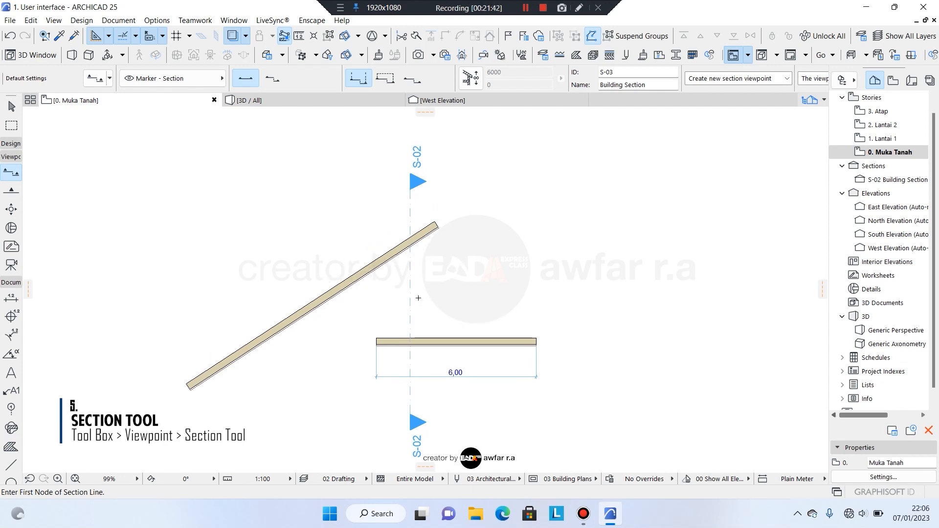
scroll(419, 270, "down", 2)
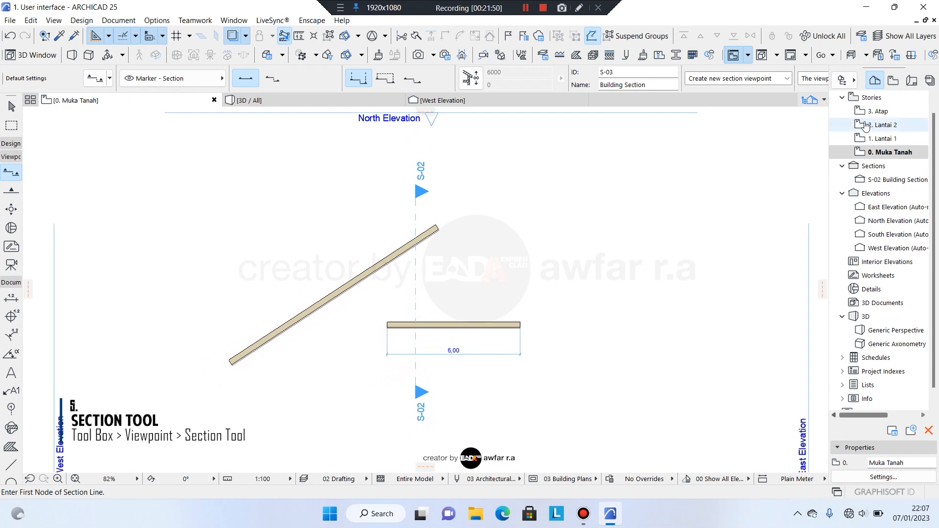
Open S-02 Building Section from the Navigator and zoom out to show both cut walls.
left_click(885, 184)
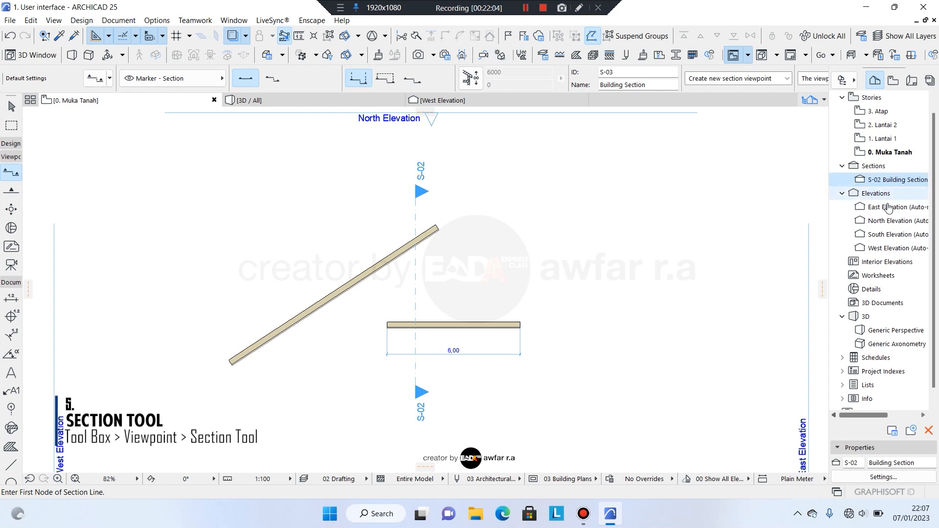
double_click(883, 184)
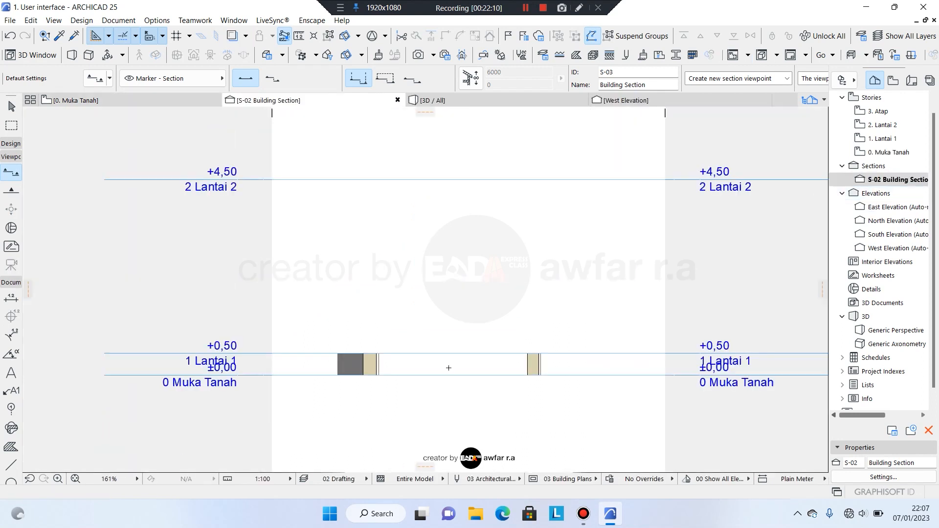
scroll(453, 361, "down", 2)
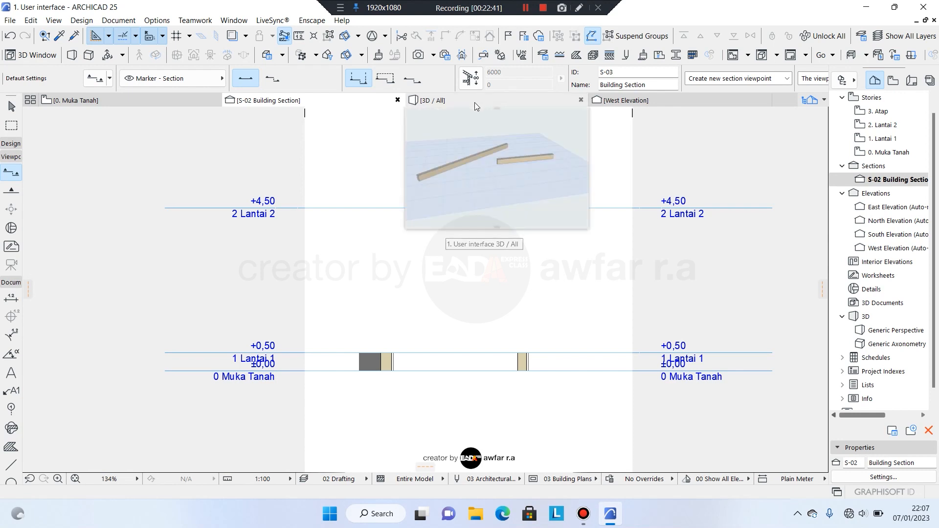
In the 3D view, delete the short straight wall so only the diagonal wall remains.
left_click(477, 101)
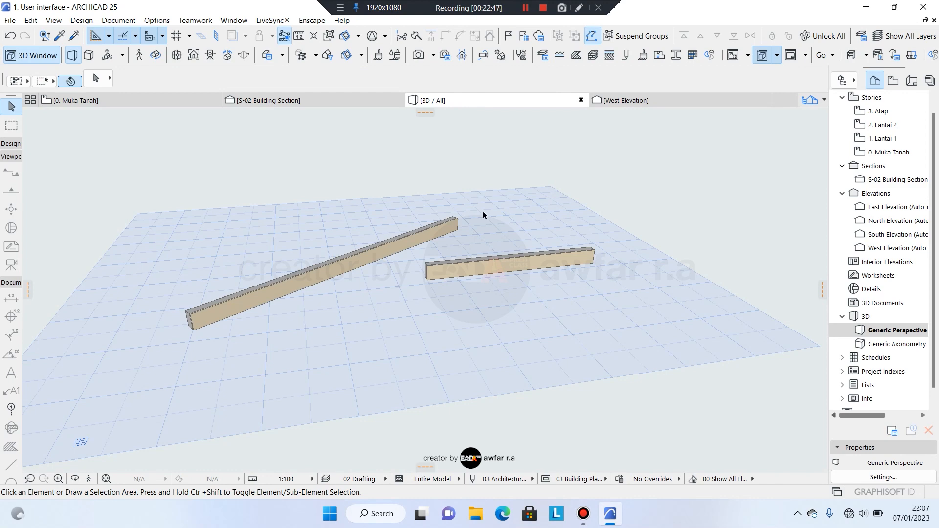
middle_click_drag(485, 229, 457, 251)
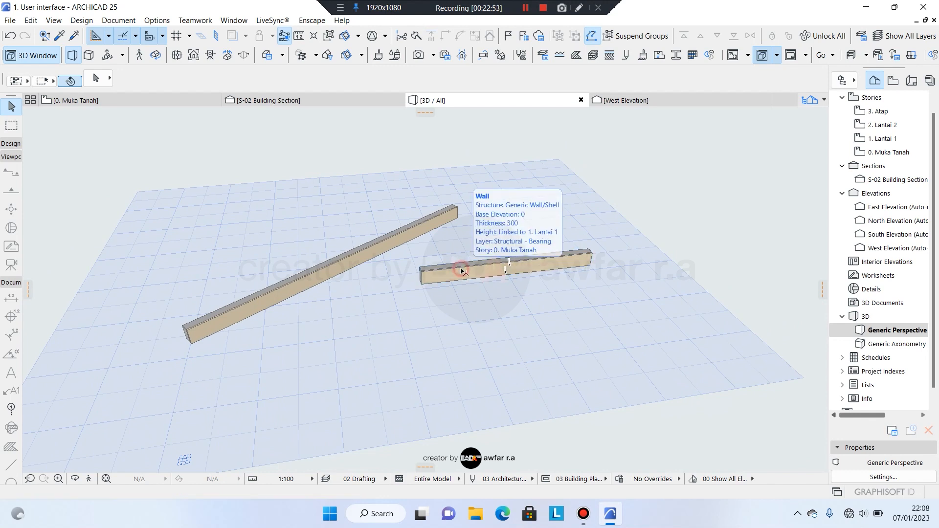
left_click(462, 272)
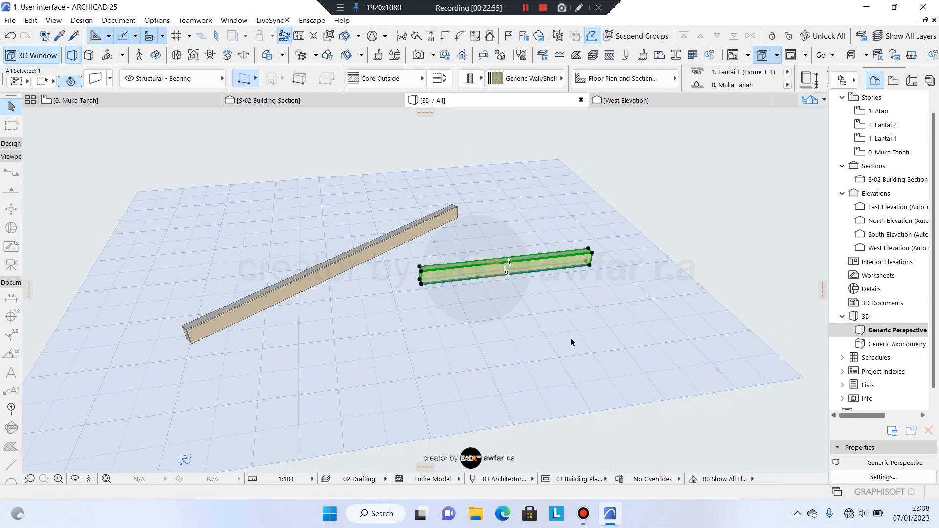
key("Delete")
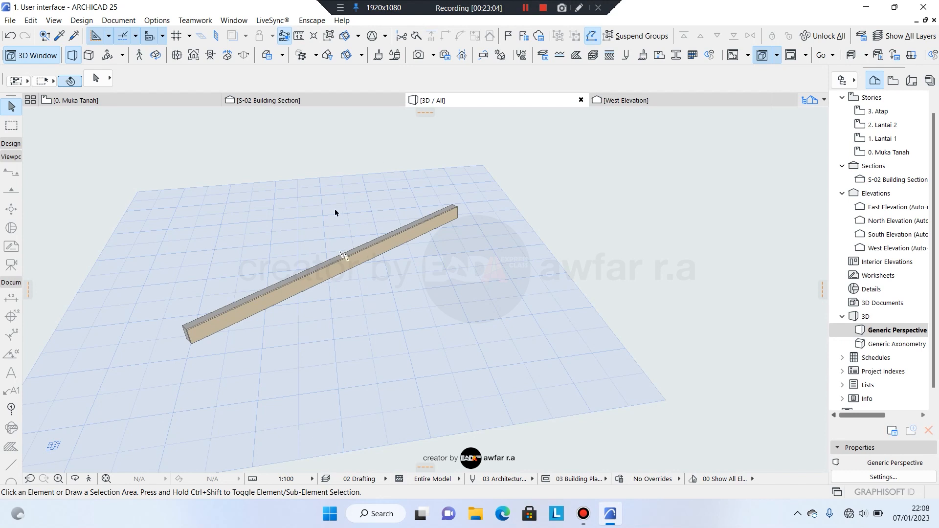
Step through the floor plan, S-02 section and West Elevation views.
left_click(166, 101)
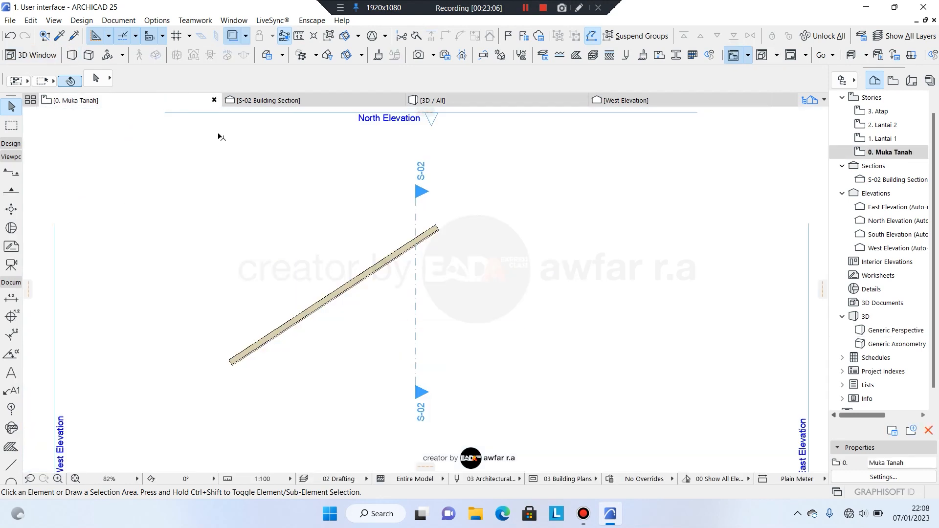
left_click(320, 100)
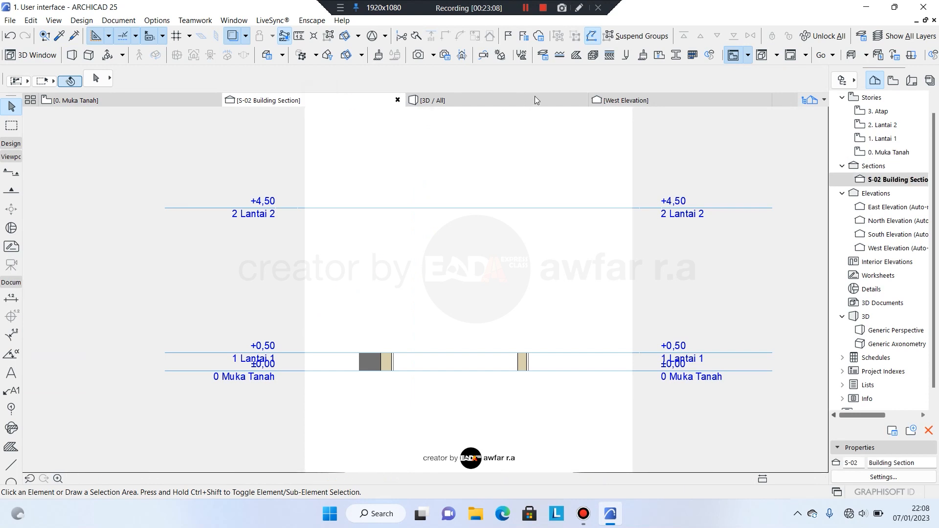
left_click(626, 100)
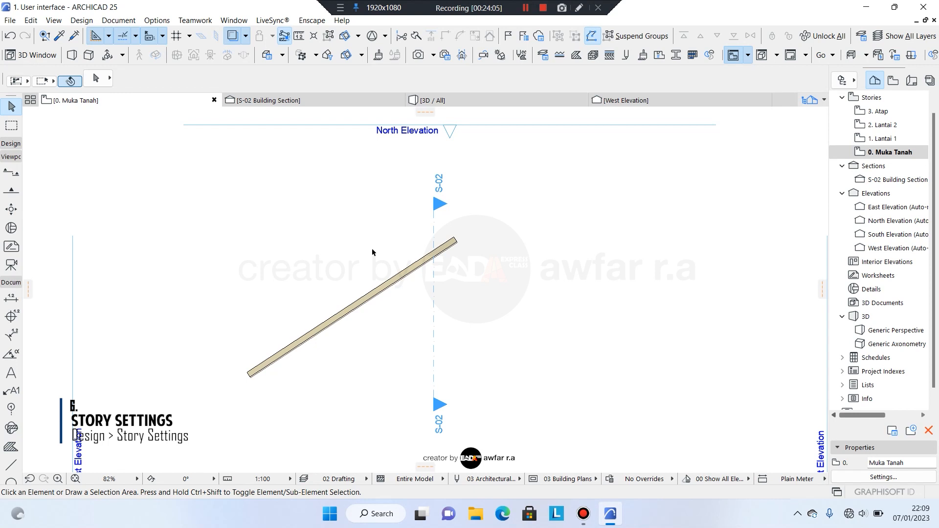
Open Story Settings from the 0. Muka Tanah story's context menu in the Navigator.
right_click(879, 151)
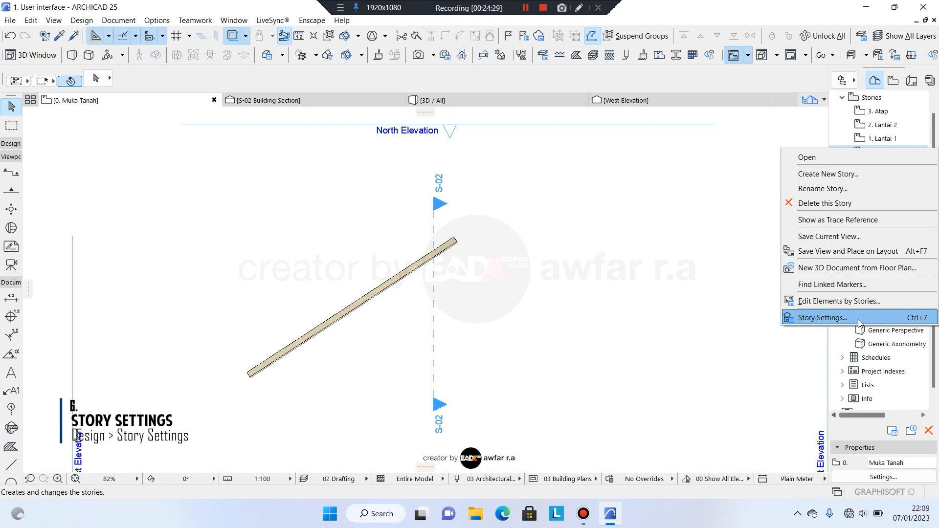
left_click(913, 319)
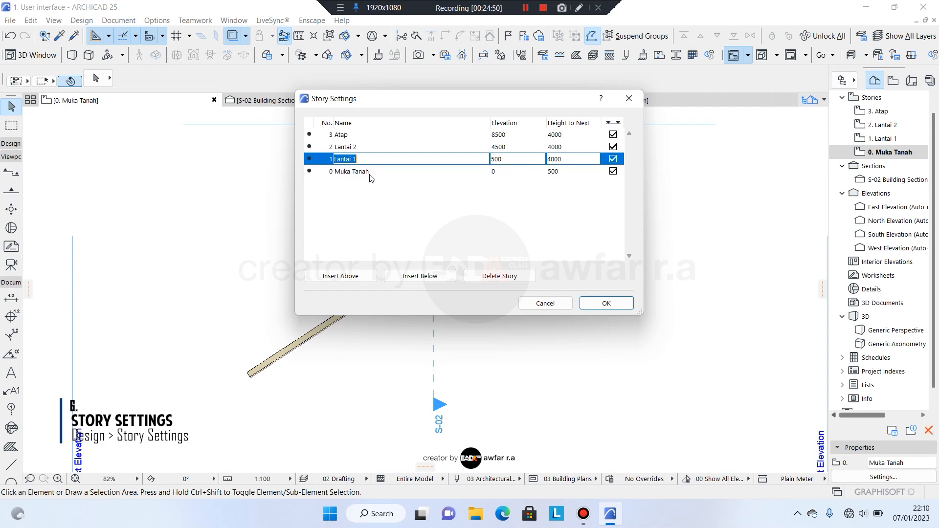
Review stories Muka Tanah 0, Lantai 1 500, Lantai 2 4500, Atap 8500, then accept unchanged.
left_click(370, 172)
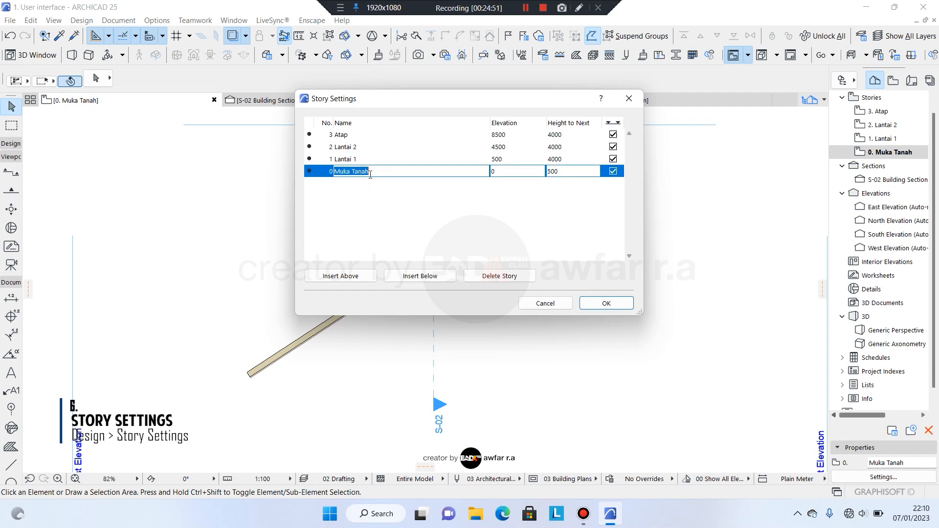
left_click(353, 158)
left_click(352, 146)
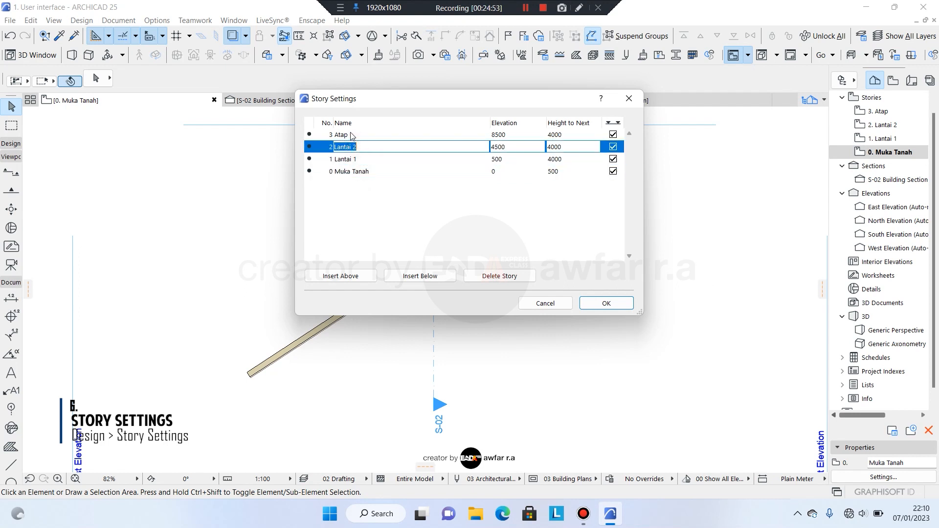
left_click(351, 136)
left_click(372, 173)
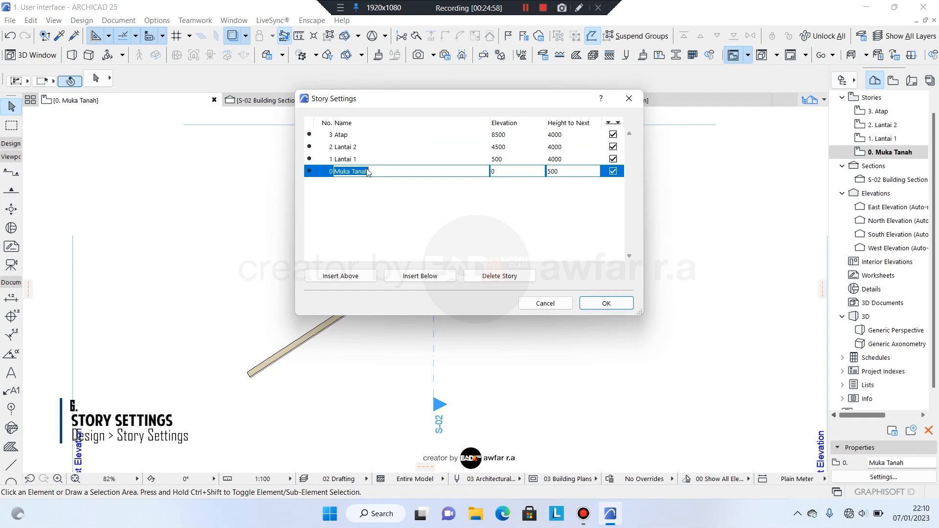
left_click(363, 158)
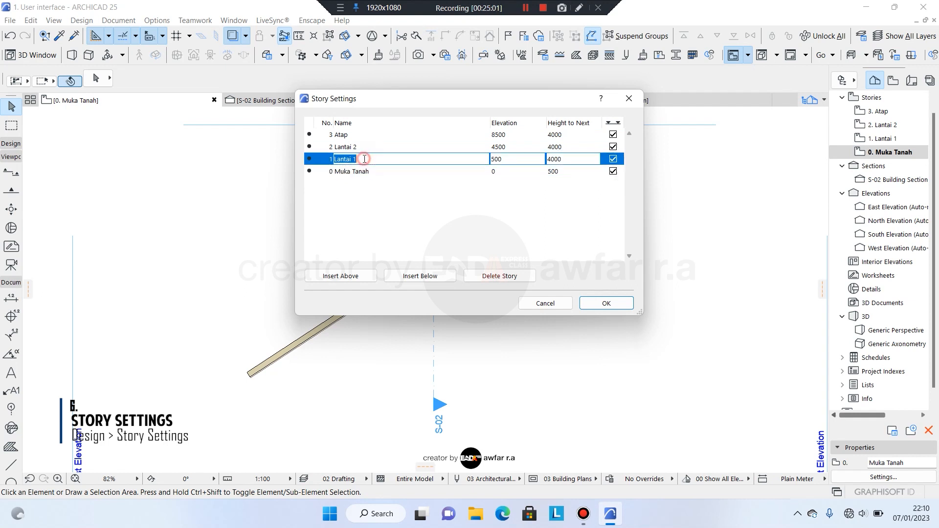
left_click(360, 146)
left_click(352, 133)
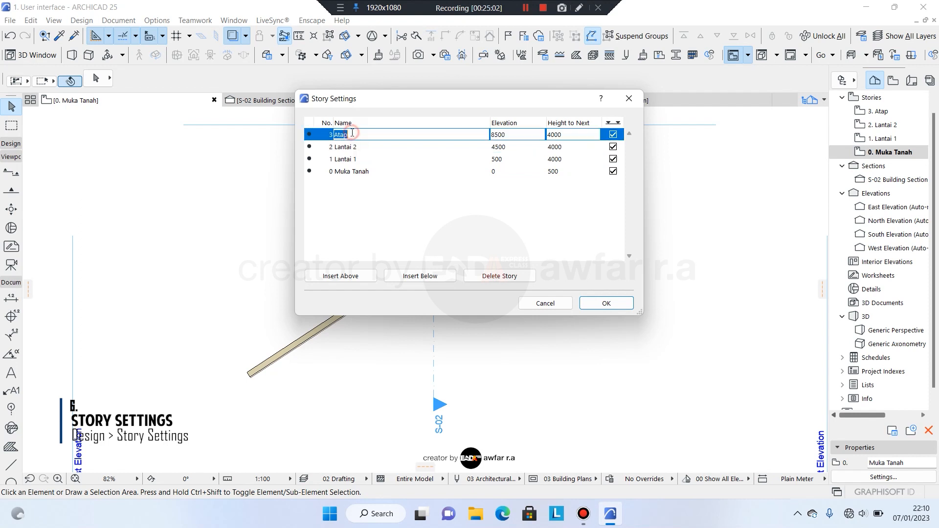
left_click(393, 171)
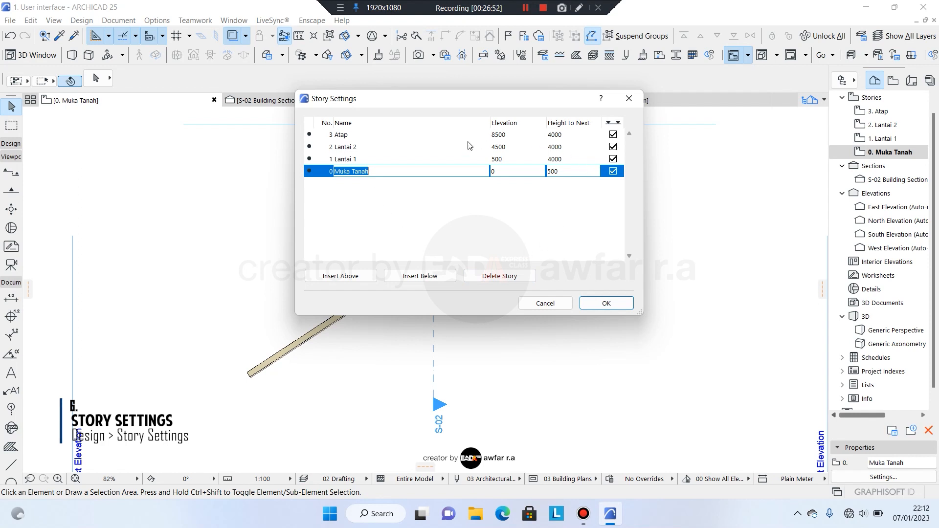
left_click(603, 303)
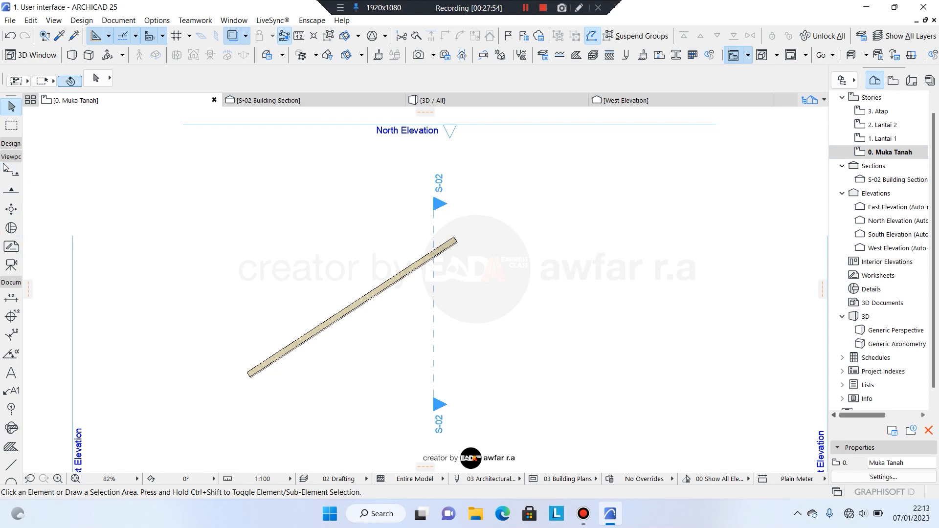
Draw a horizontal wall and a crossing vertical wall on 0. Muka Tanah, then open 1. Lantai 1.
left_click(10, 144)
left_click(12, 159)
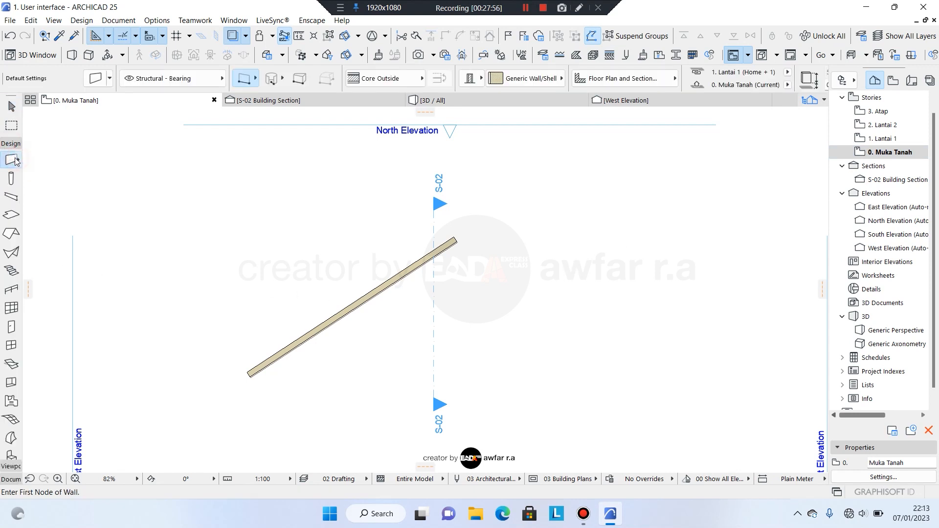
left_click(371, 272)
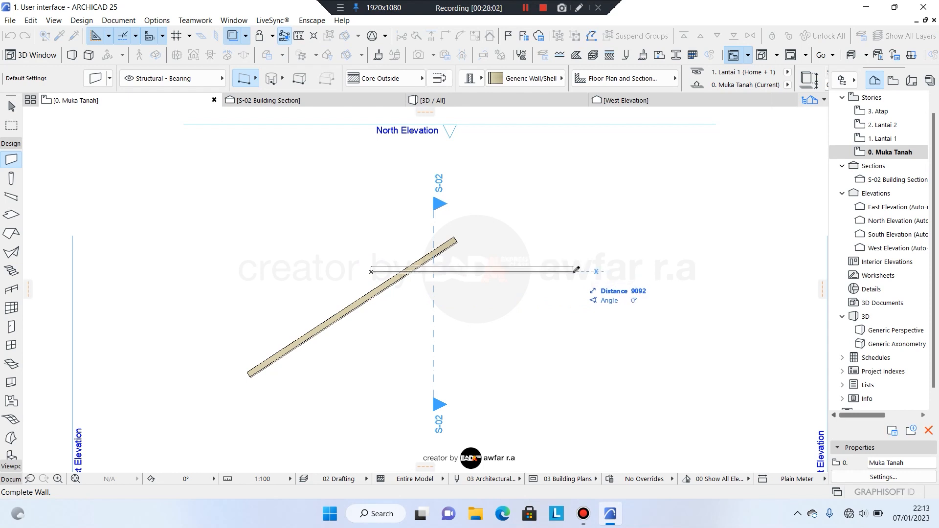
left_click(571, 271)
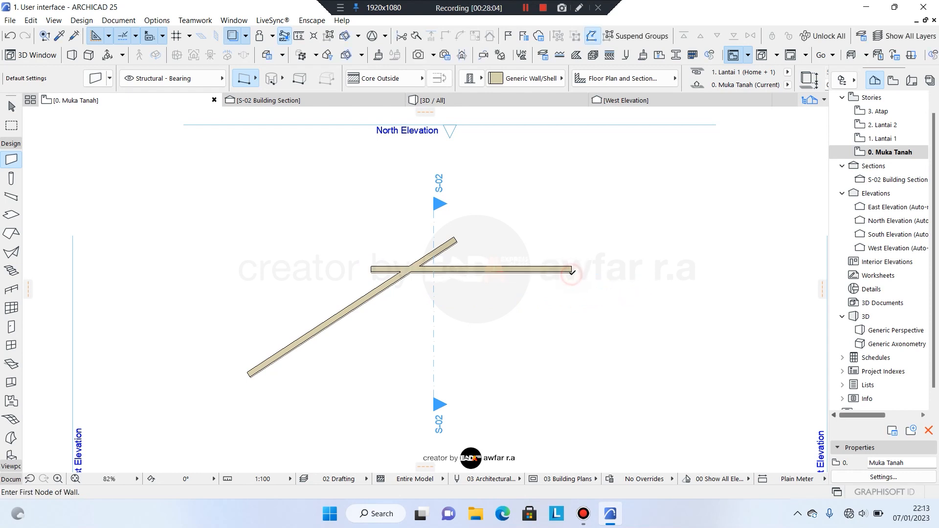
left_click(493, 235)
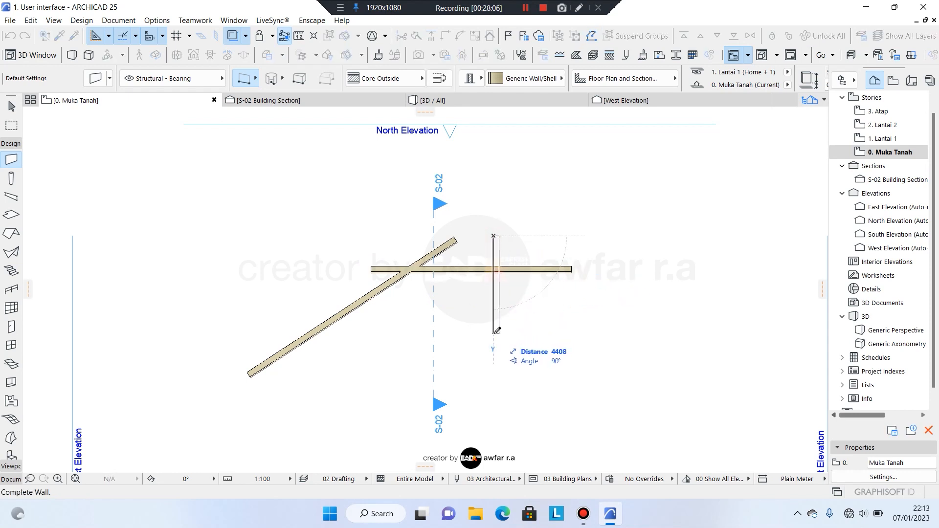
left_click(496, 332)
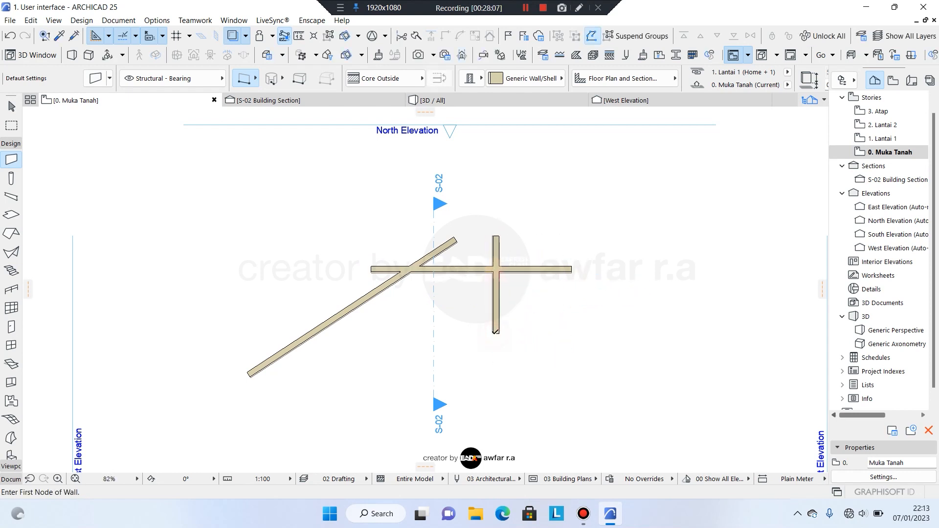
left_click(876, 140)
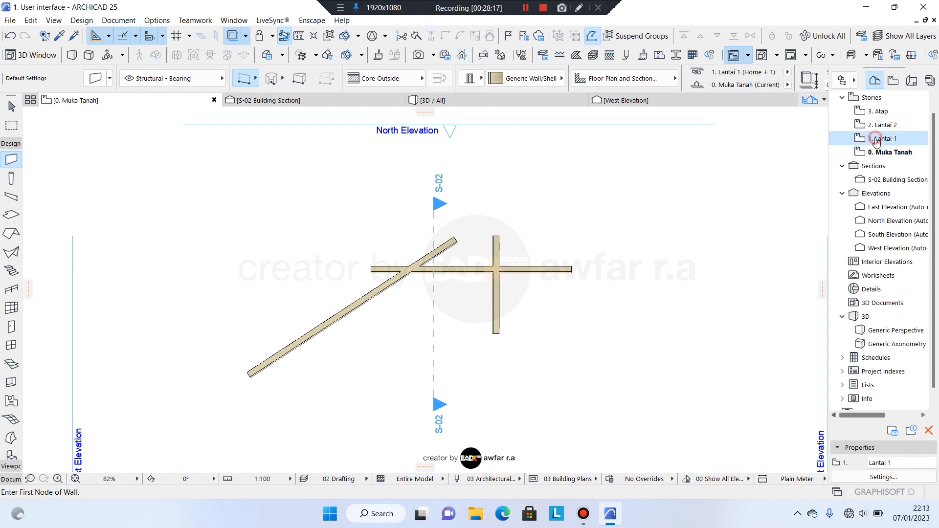
double_click(877, 140)
Set the 0. Muka Tanah ground floor as the trace reference and toggle its display.
right_click(890, 153)
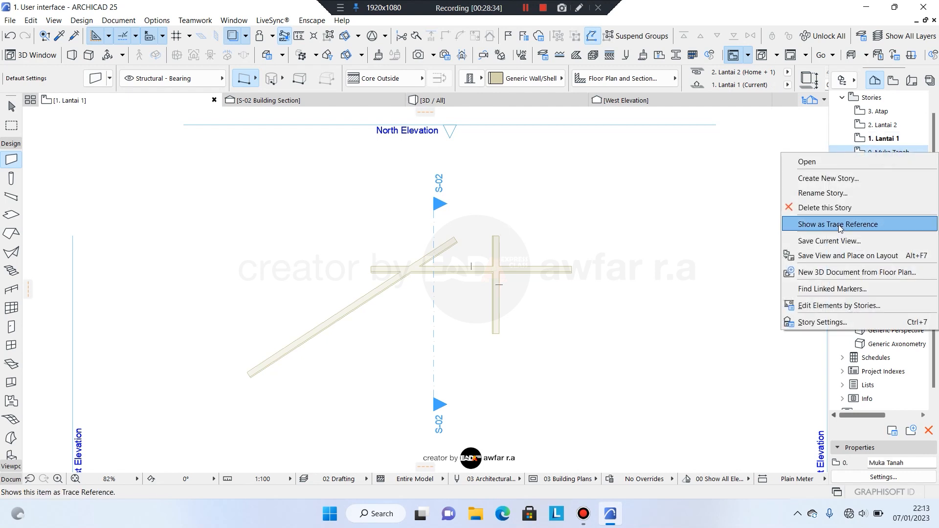
left_click(839, 225)
right_click(876, 152)
left_click(840, 222)
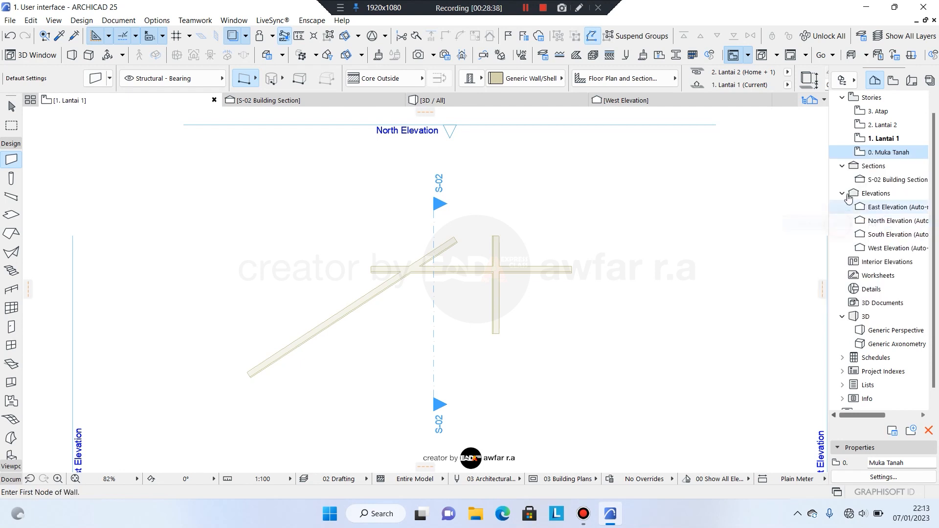
left_click(233, 36)
left_click(232, 36)
On 1. Lantai 1, draw two vertical walls and a horizontal wall crossing them.
left_click(878, 139)
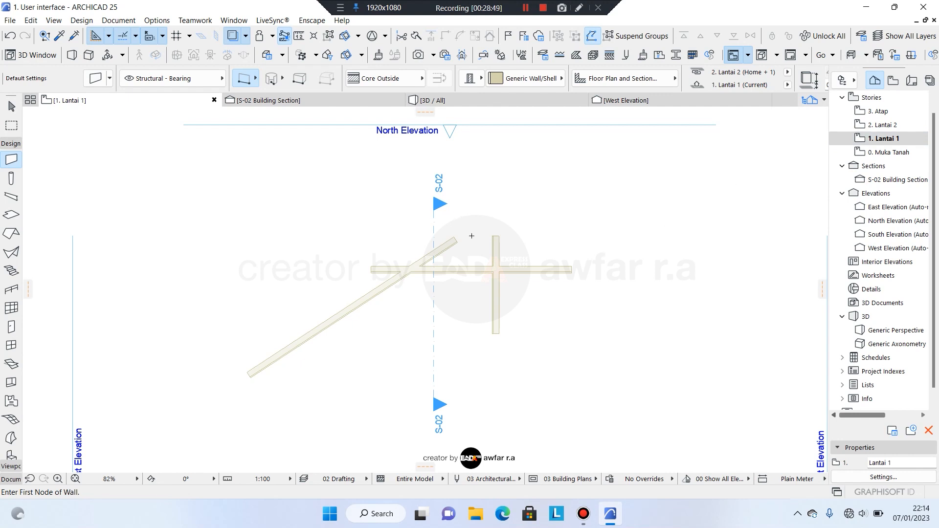
left_click(514, 223)
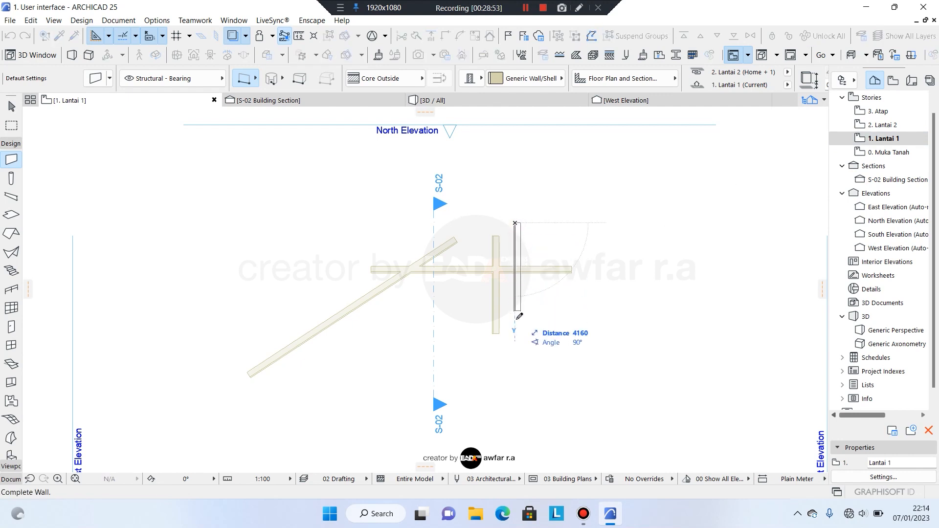
left_click(517, 362)
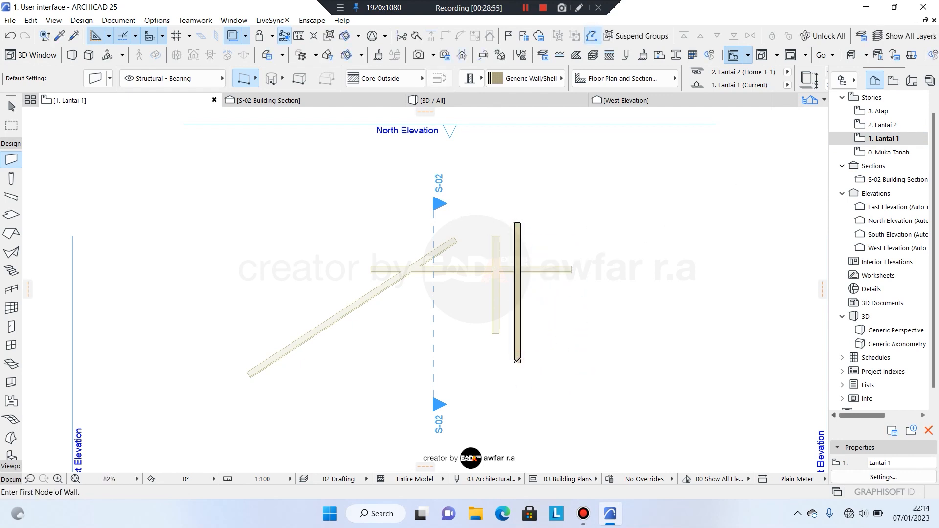
left_click(460, 196)
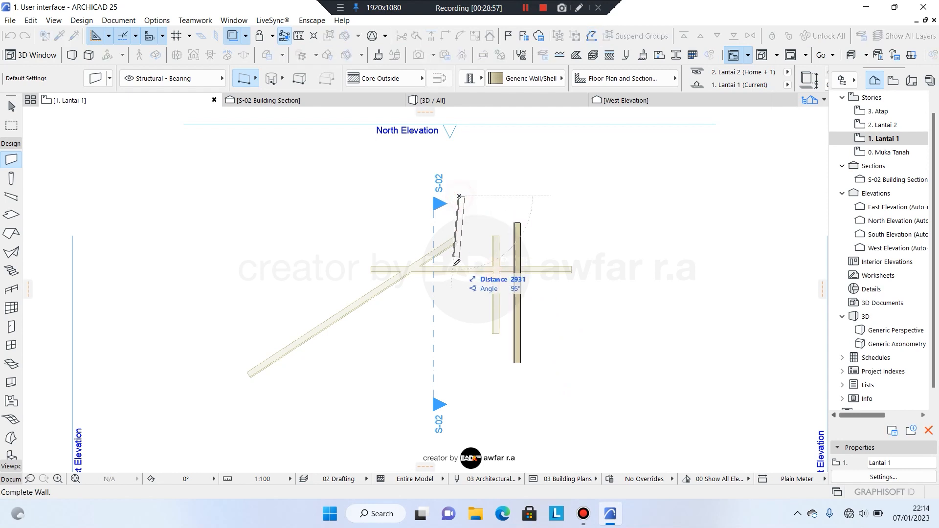
left_click(461, 306)
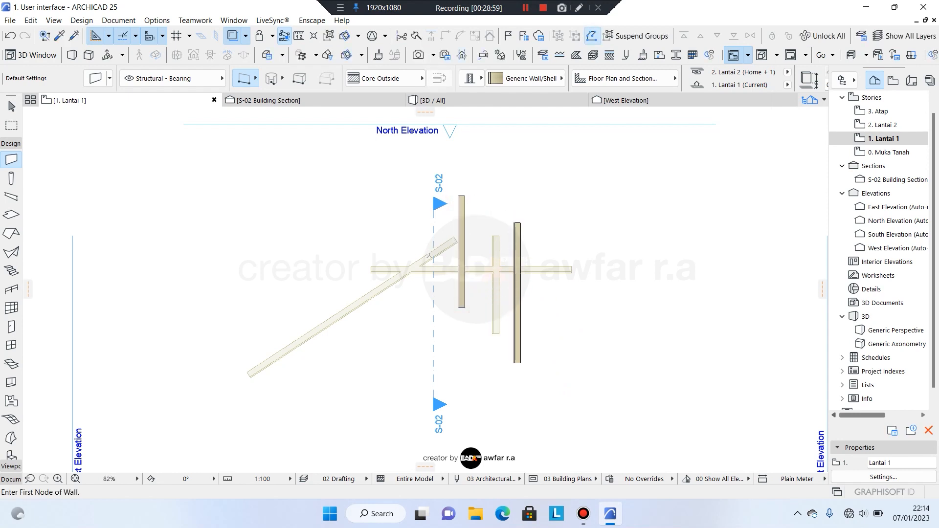
left_click(402, 245)
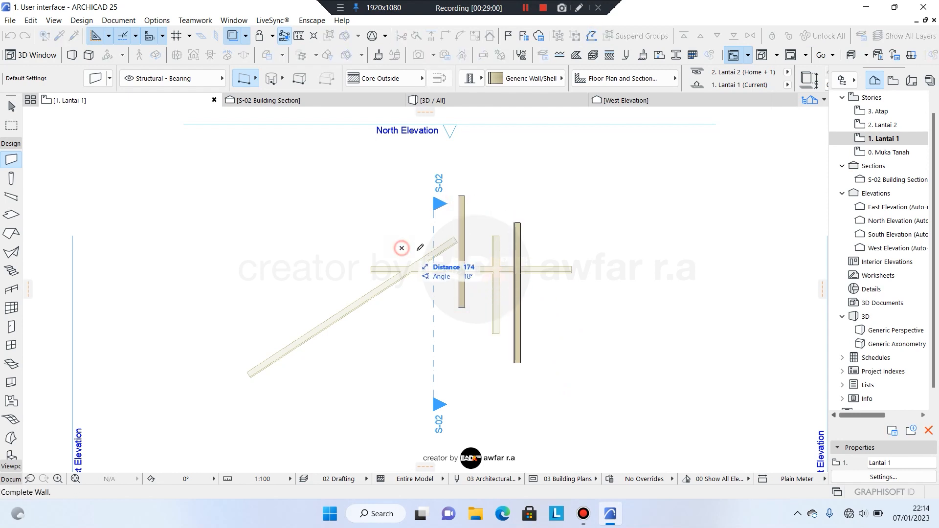
left_click(542, 245)
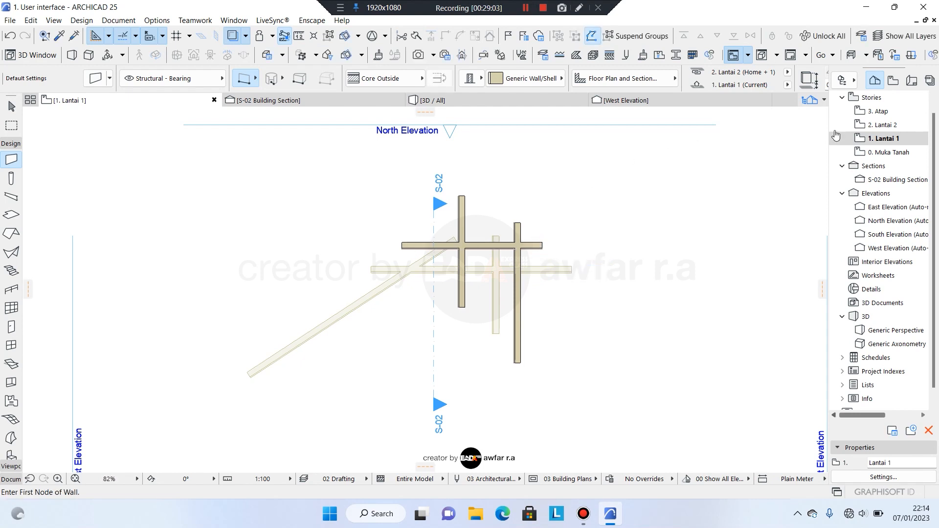
On 2. Lantai 2, draw a vertical wall and a horizontal wall crossing it.
double_click(877, 127)
left_click(393, 237)
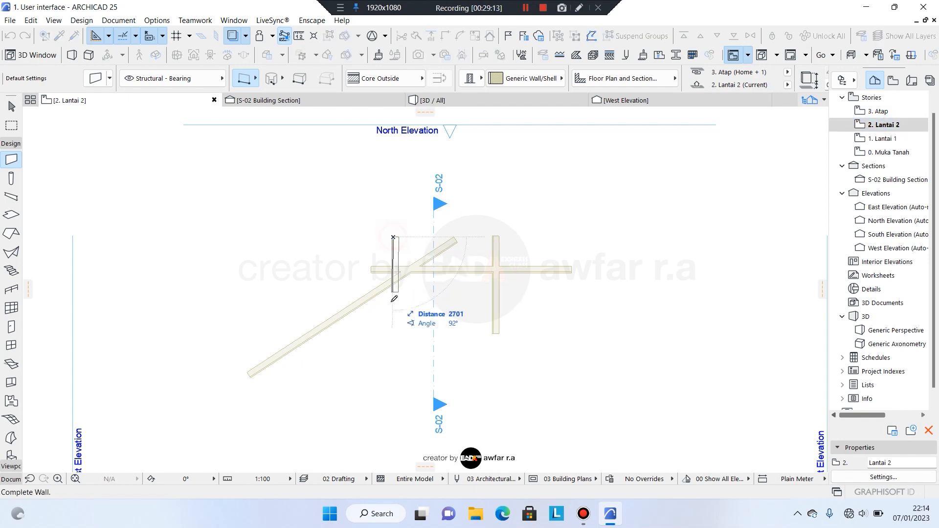
left_click(395, 341)
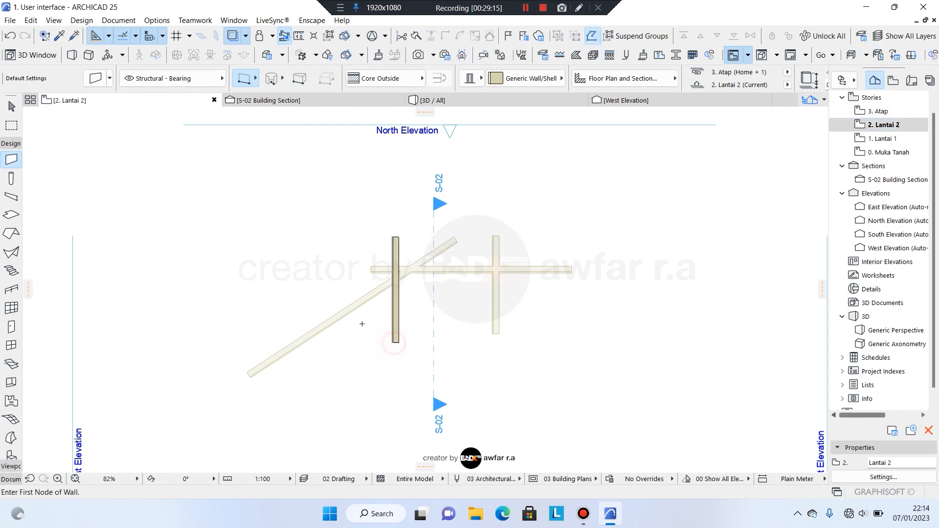
left_click(335, 302)
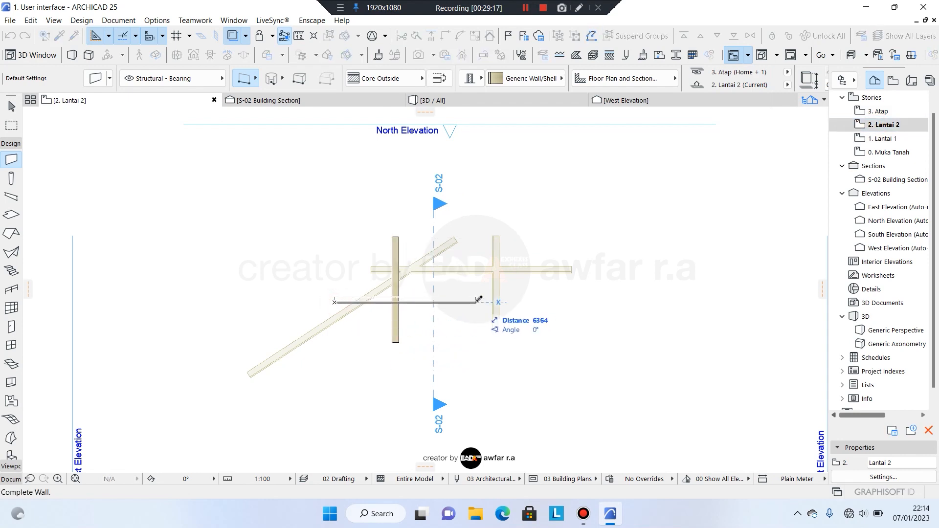
left_click(475, 301)
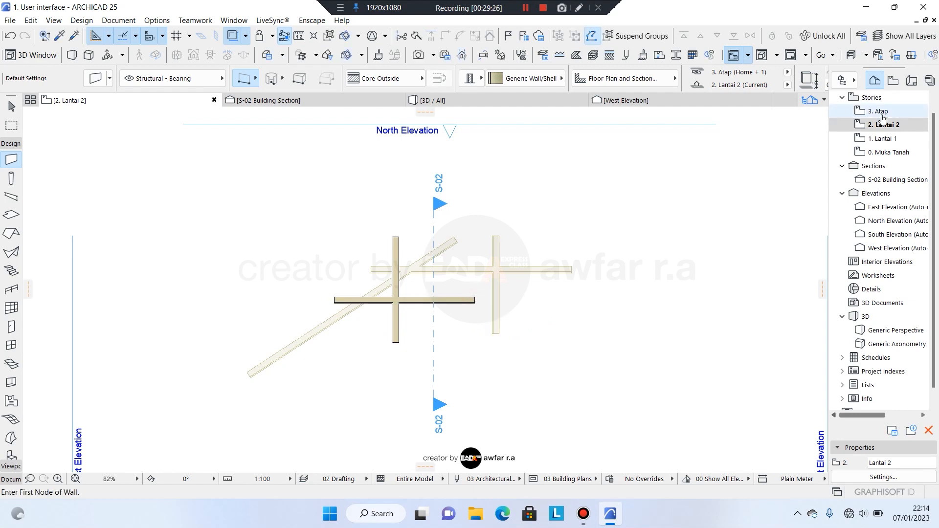
On 3. Atap, draw a vertical and a horizontal wall meeting at a corner, then exit the Wall tool.
left_click(882, 112)
double_click(883, 117)
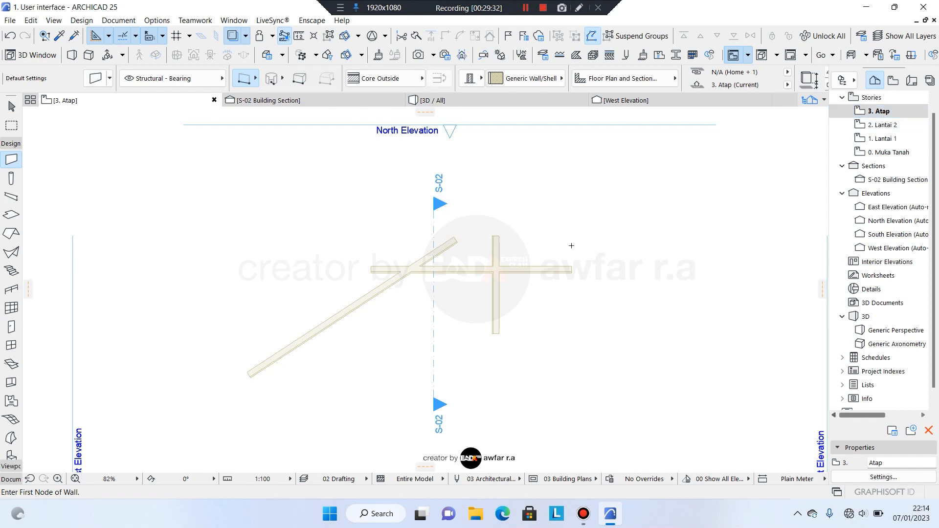
left_click(327, 232)
left_click(330, 348)
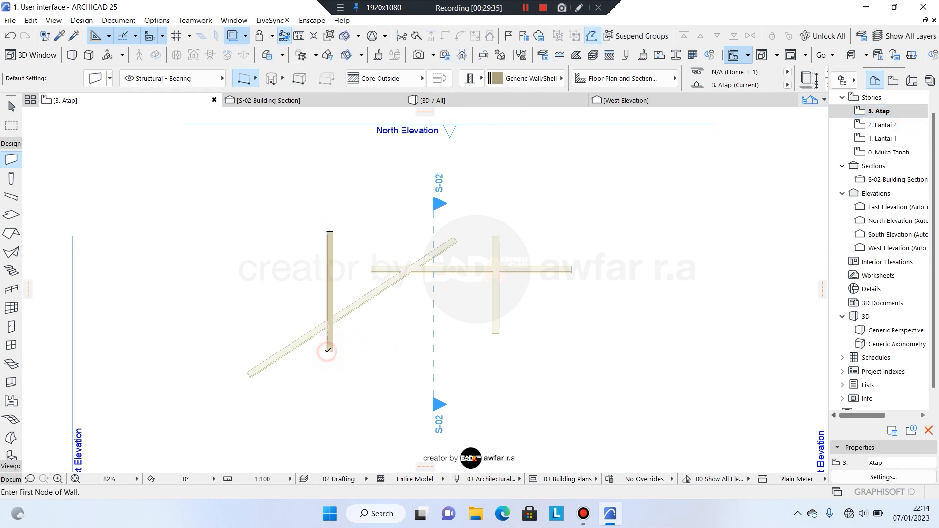
left_click(317, 244)
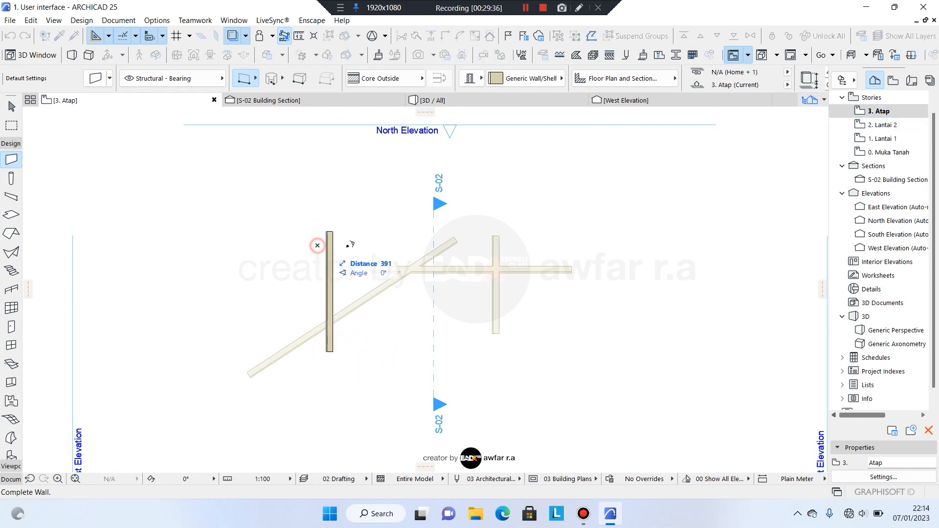
left_click(531, 243)
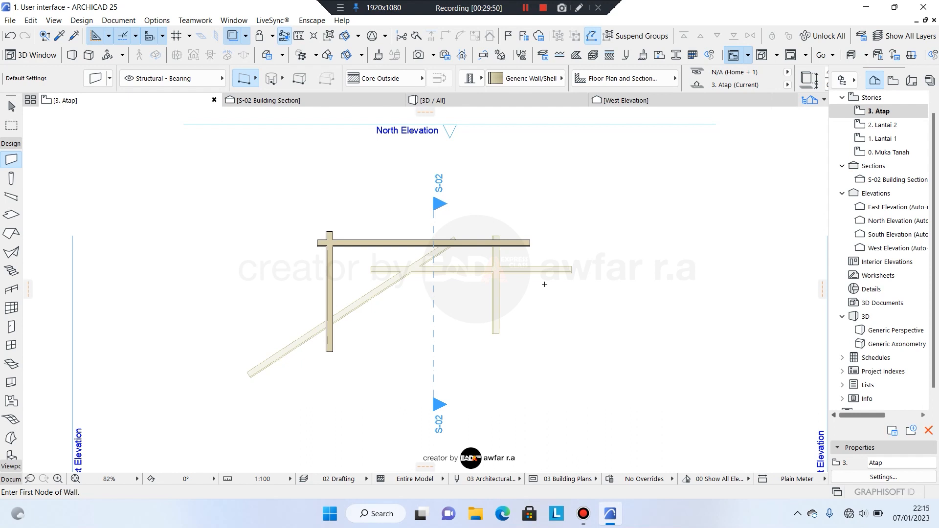
key("Escape")
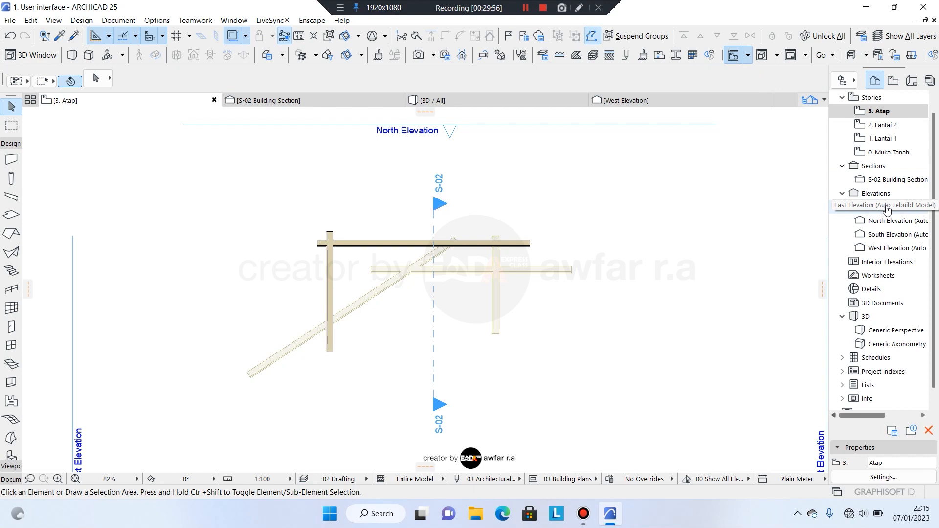
Check the North Elevation's top-story wall, then view the stacked walls in S-02 Building Section.
double_click(889, 221)
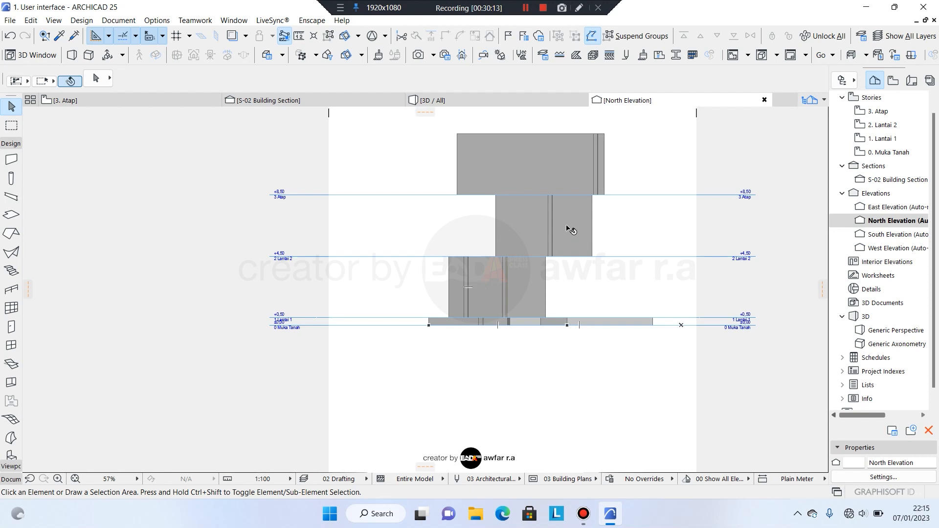
left_click(528, 149)
double_click(884, 179)
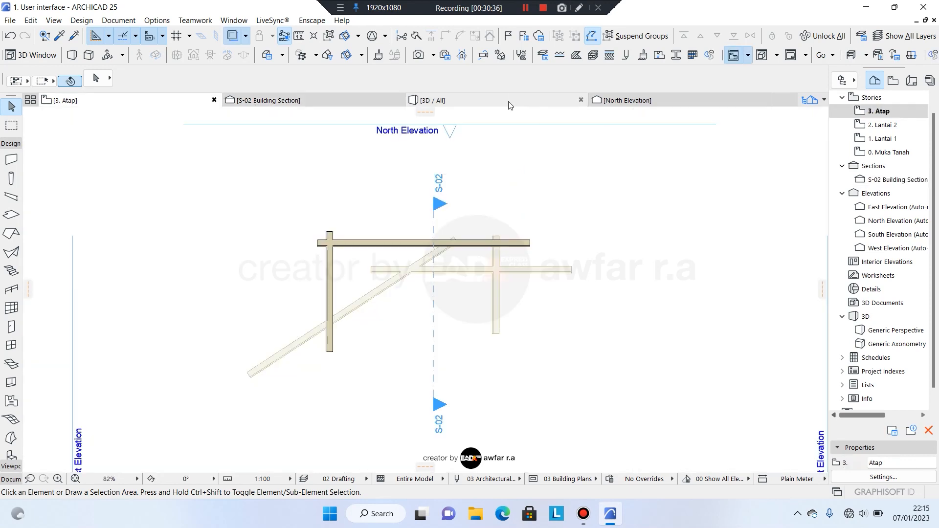
Orbit and zoom the 3D model to inspect walls rising story by story, then return to plan.
mouse_move(509, 105)
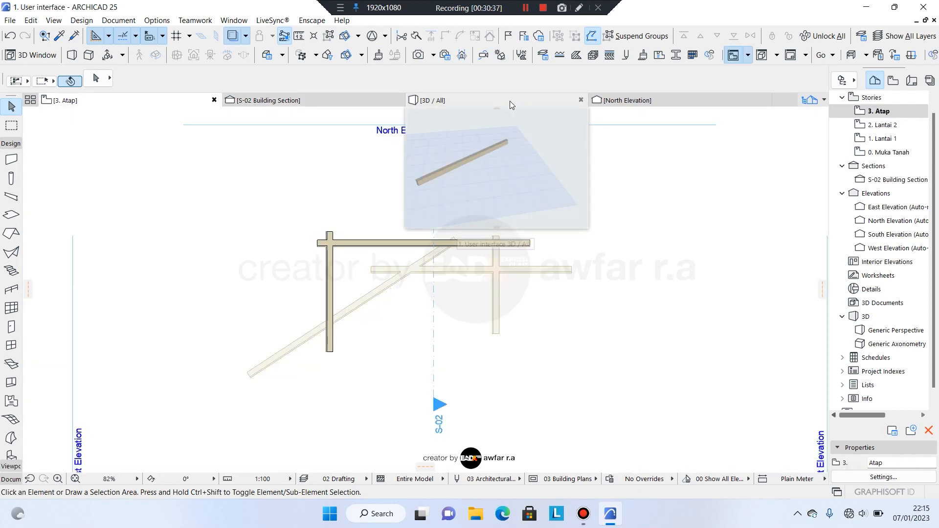
left_click(508, 101)
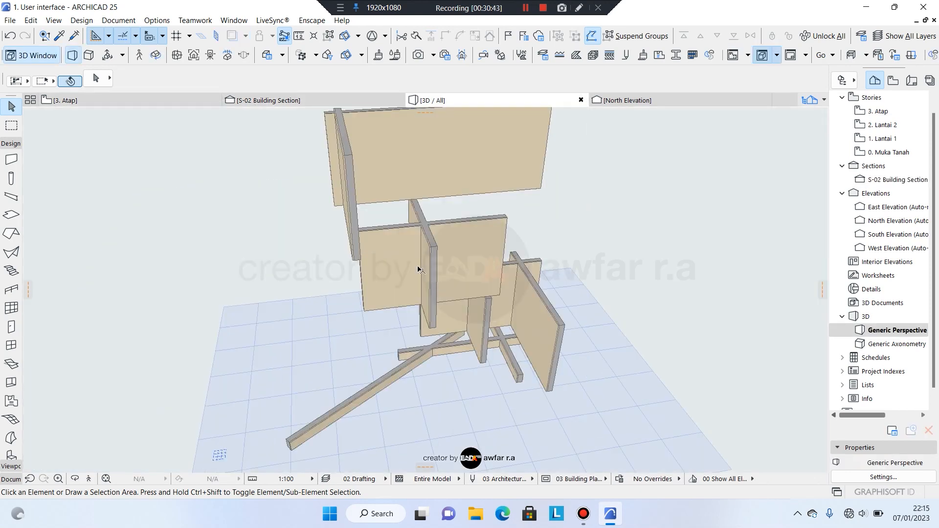
middle_click_drag(421, 270, 272, 285, "shift")
scroll(411, 249, "up", 3)
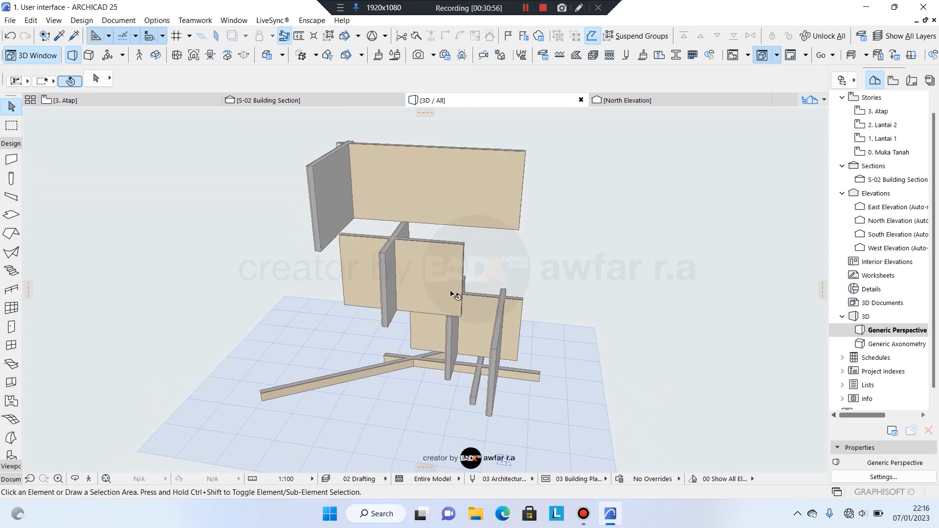
middle_click_drag(453, 233, 609, 290, "shift")
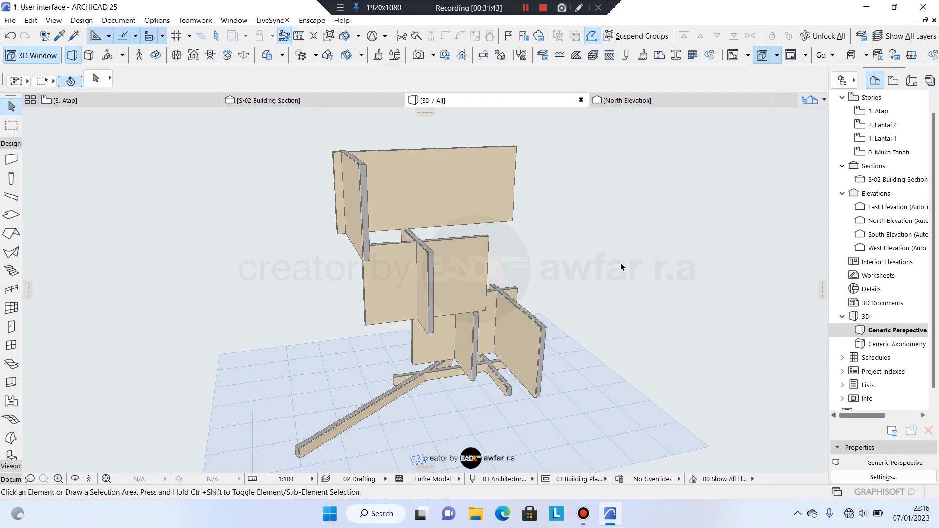
key("F2")
Open the 0. Muka Tanah plan and pan to centre the angled and crossing walls.
double_click(883, 152)
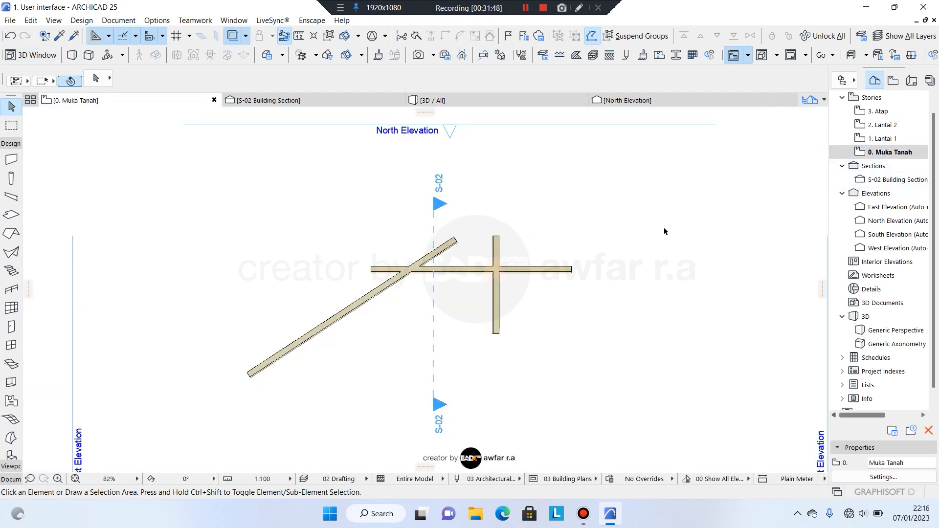
middle_click_drag(533, 337, 487, 336)
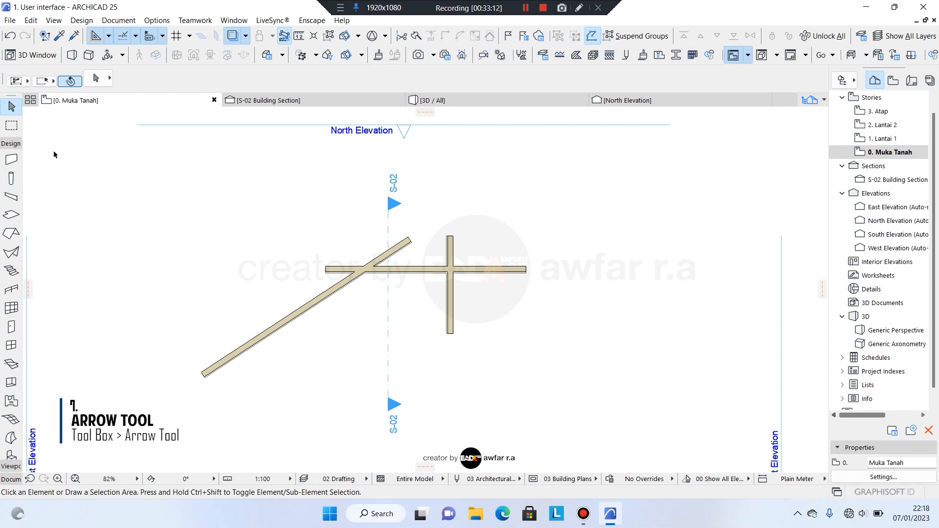
left_click(28, 82)
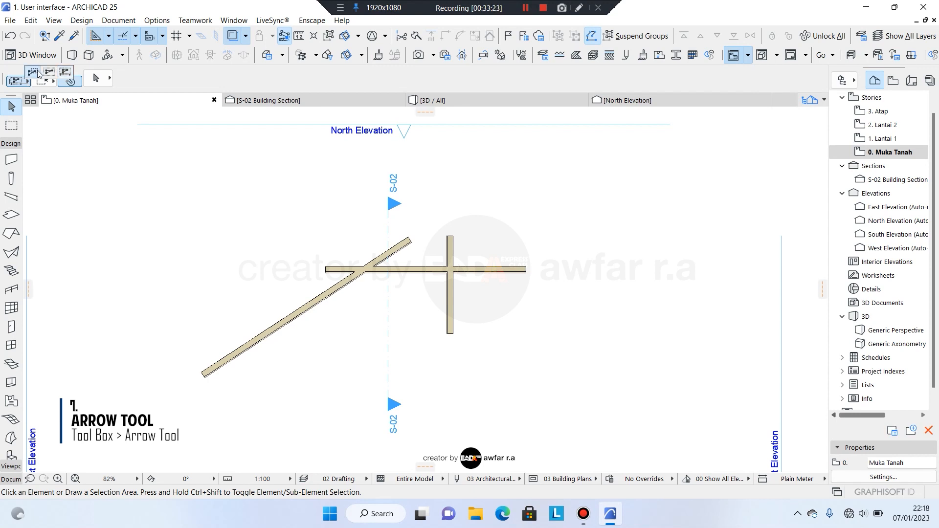
left_click(49, 72)
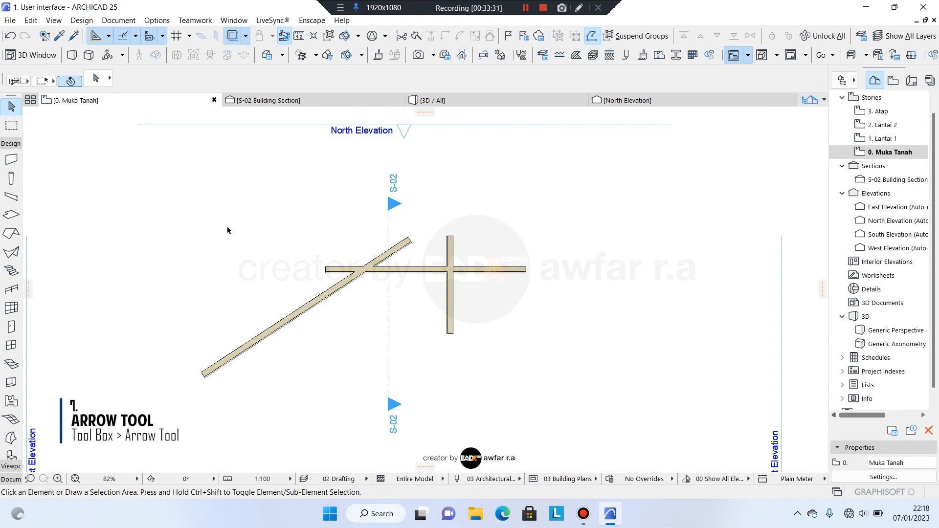
left_click(276, 216)
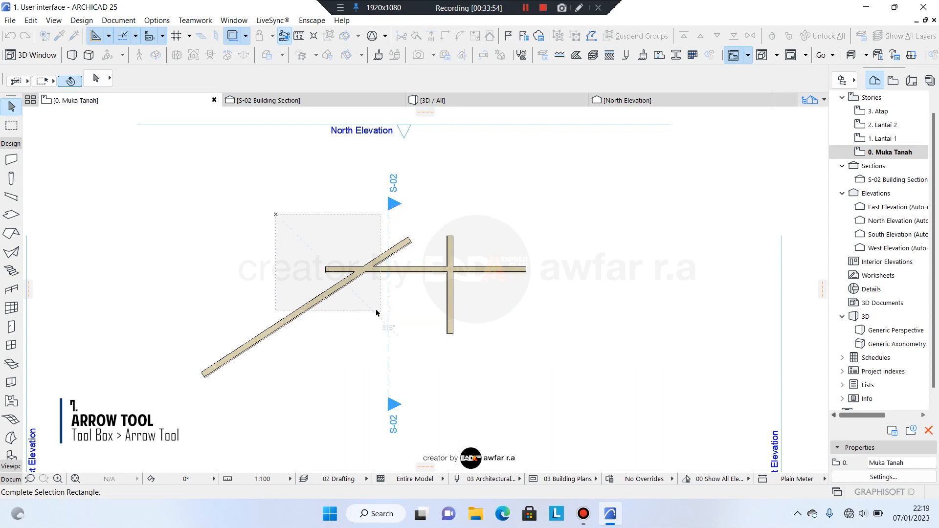
left_click(350, 322)
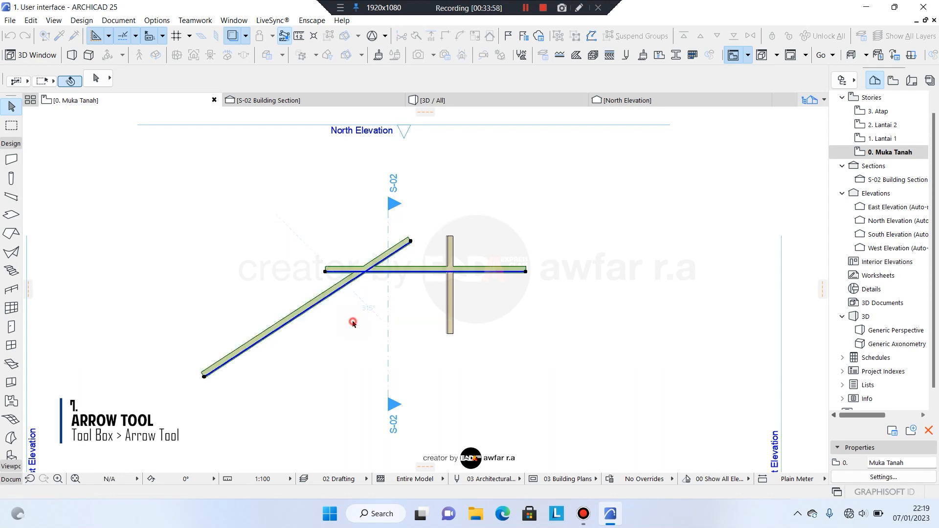
left_click(282, 213)
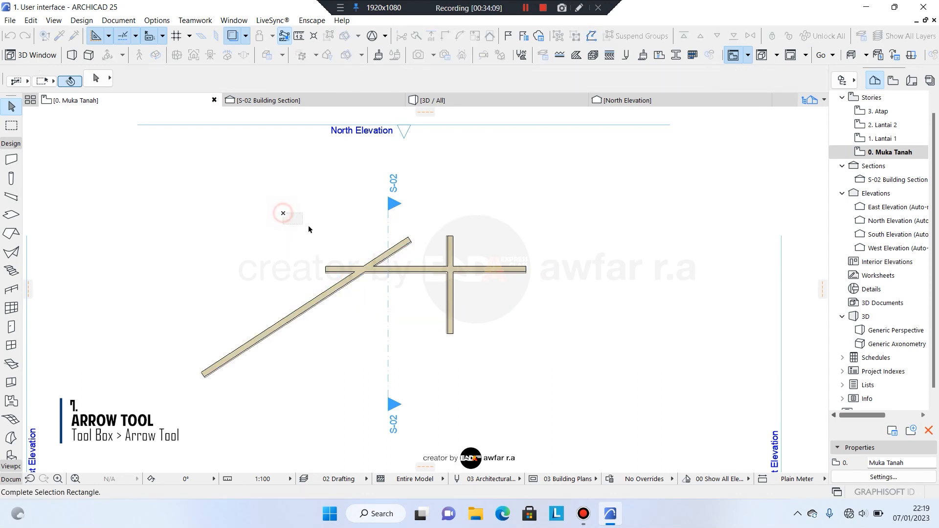
left_click(559, 353)
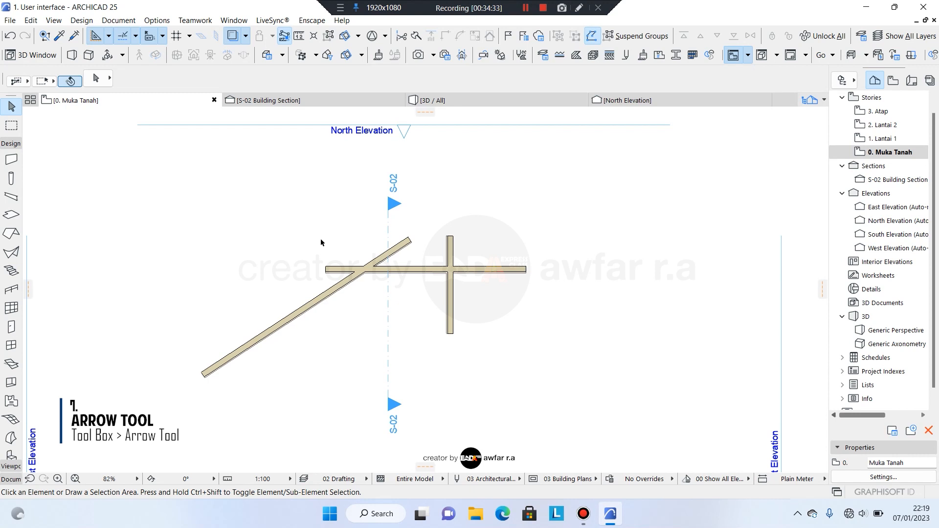
left_click(19, 81)
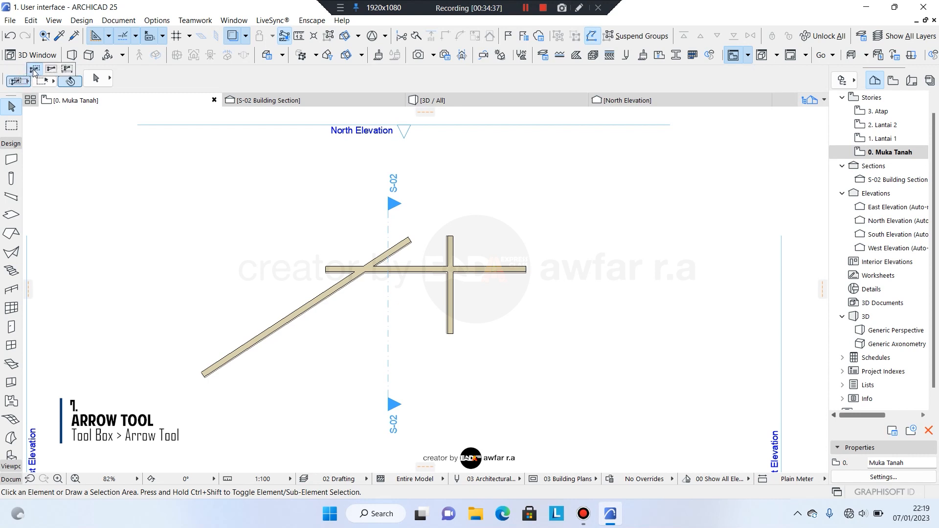
Drag Arrow-tool selection areas to select the horizontal wall, then clear and reselect the diagonal wall.
left_click(35, 70)
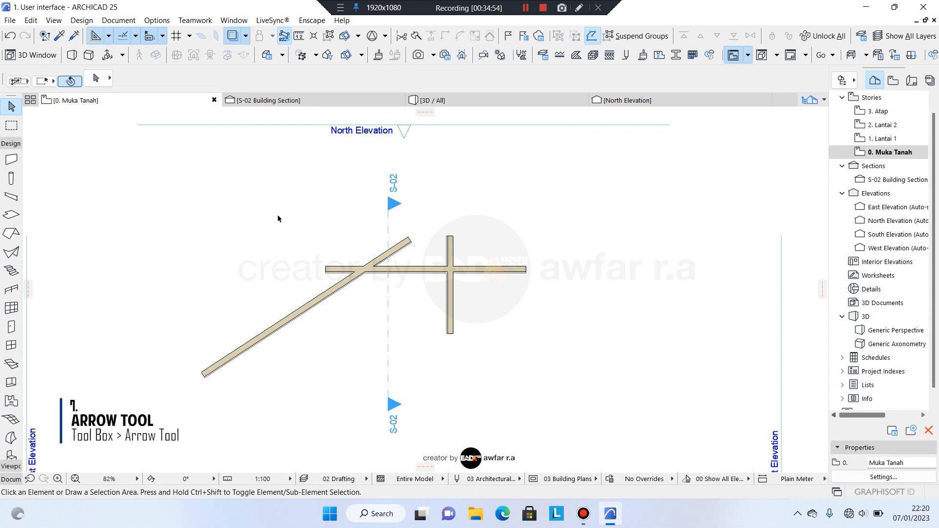
left_click(300, 241)
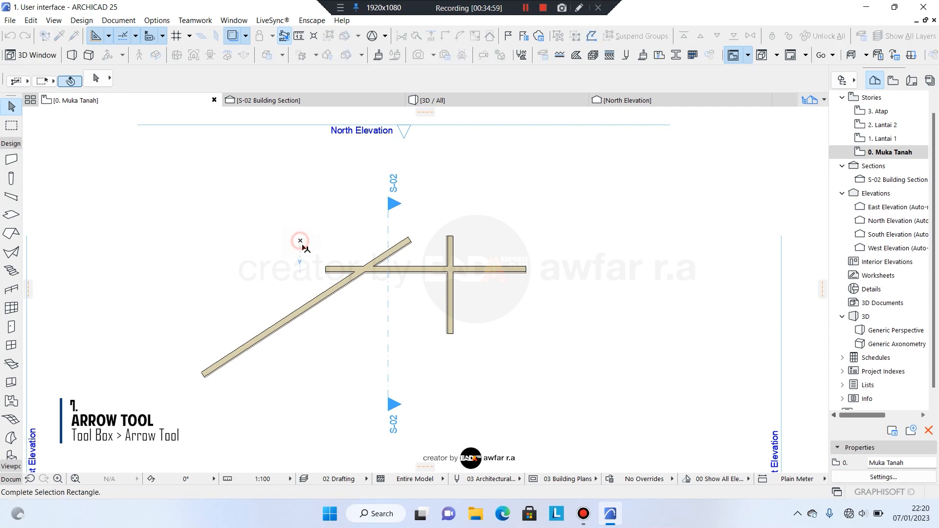
left_click(328, 275)
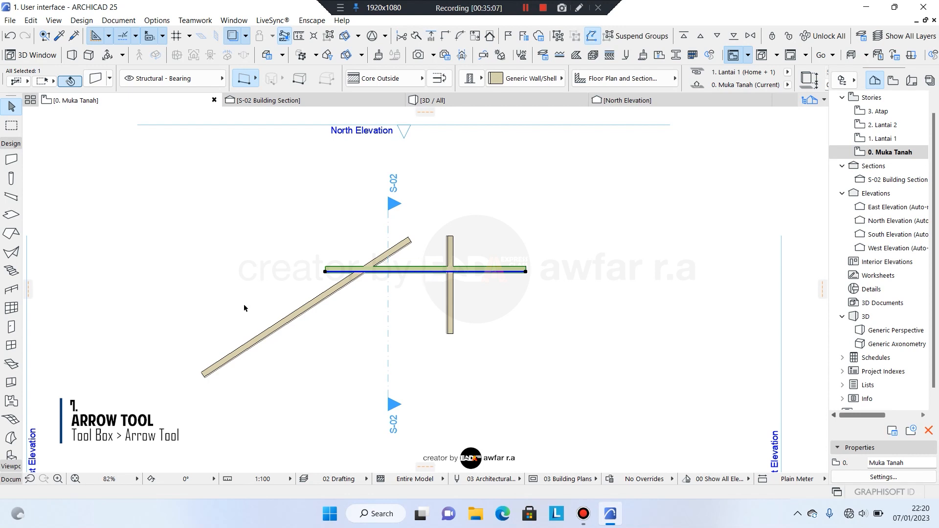
left_click(235, 286)
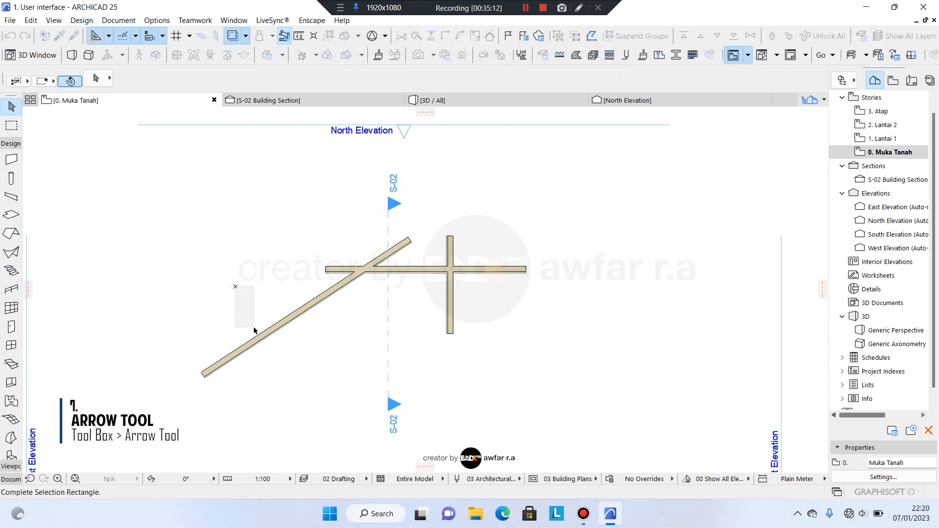
left_click(276, 339)
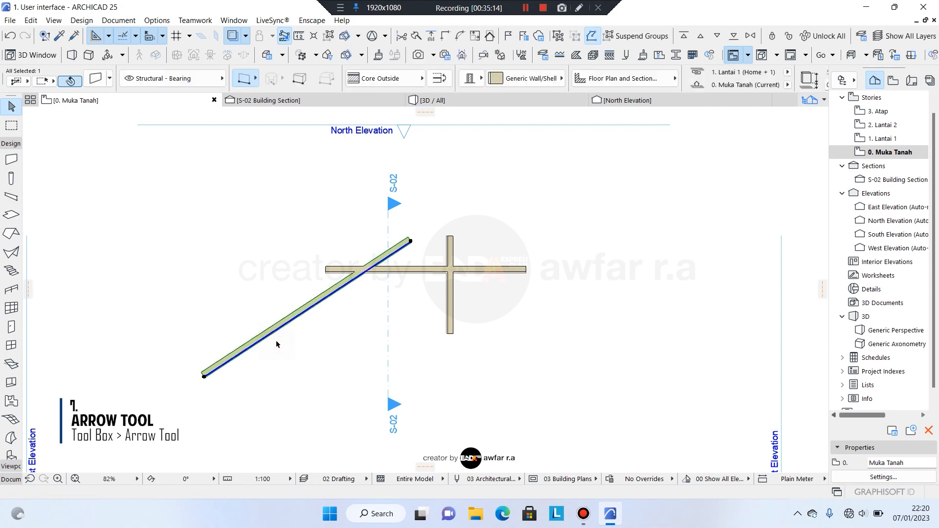
left_click(261, 231)
left_click(263, 233)
left_click(262, 256)
left_click(314, 318)
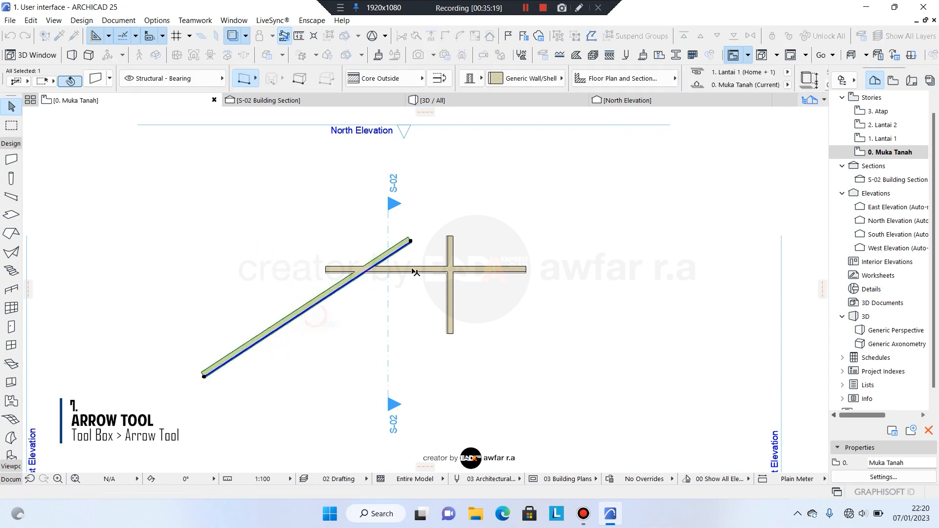
Select the horizontal wall, switch the Info Box selection-area method, then deselect all walls.
left_click(549, 228)
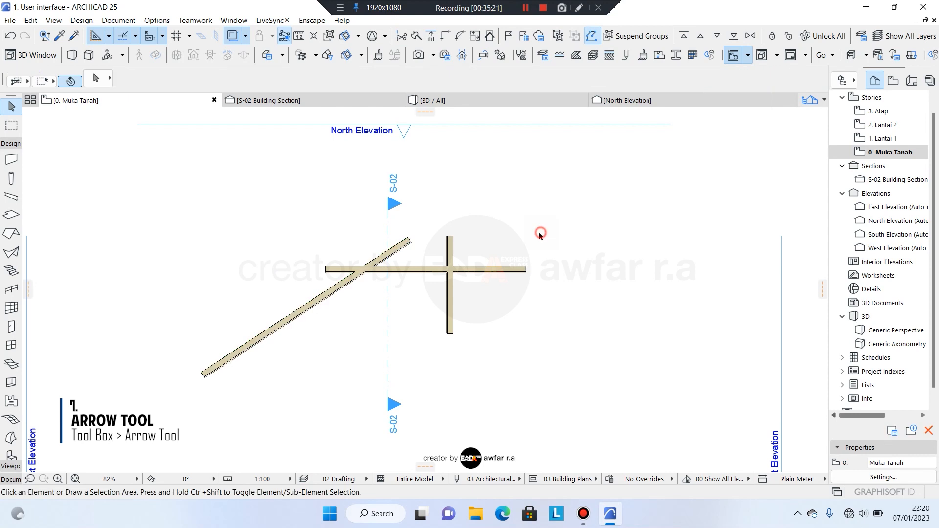
left_click(503, 267)
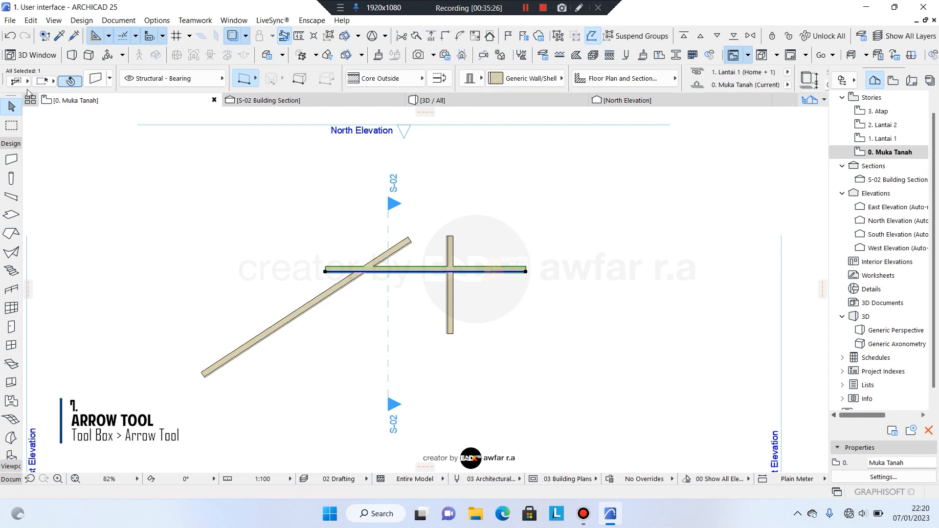
left_click(27, 81)
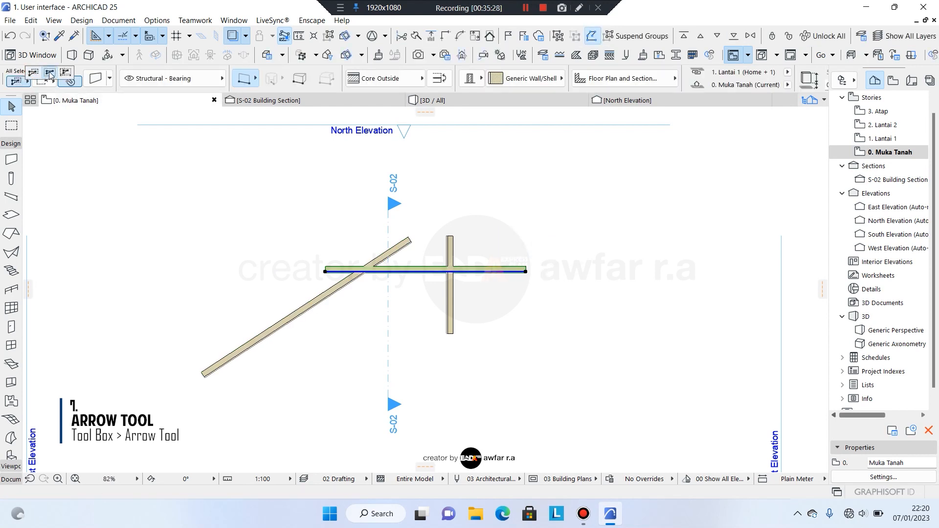
left_click(50, 73)
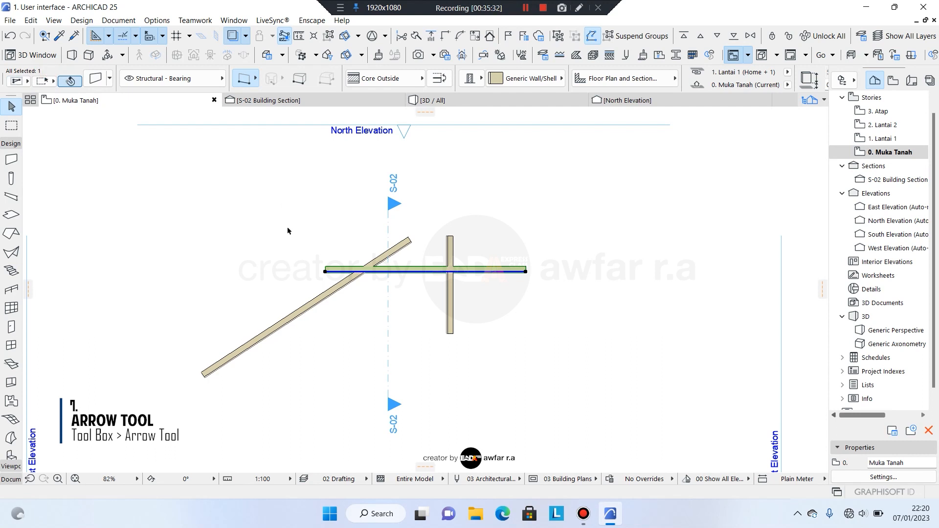
left_click(311, 237)
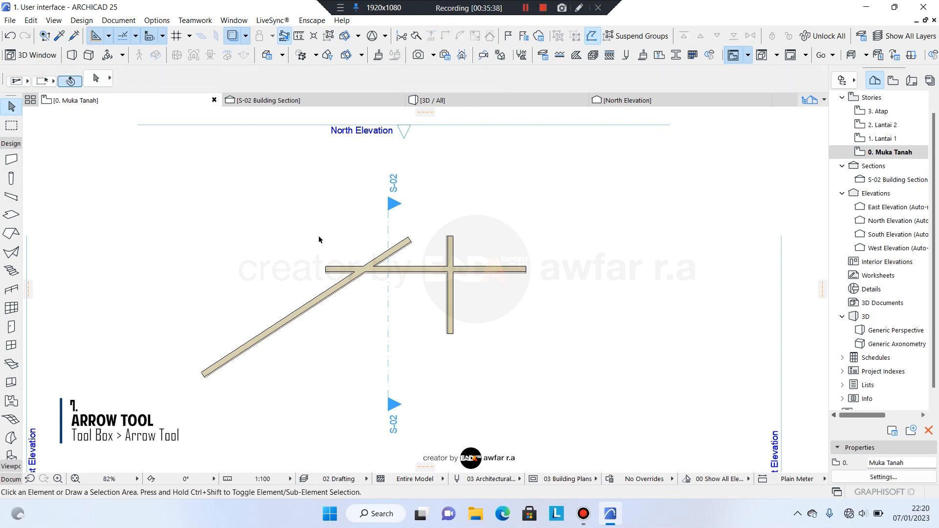
left_click_drag(304, 221, 545, 348)
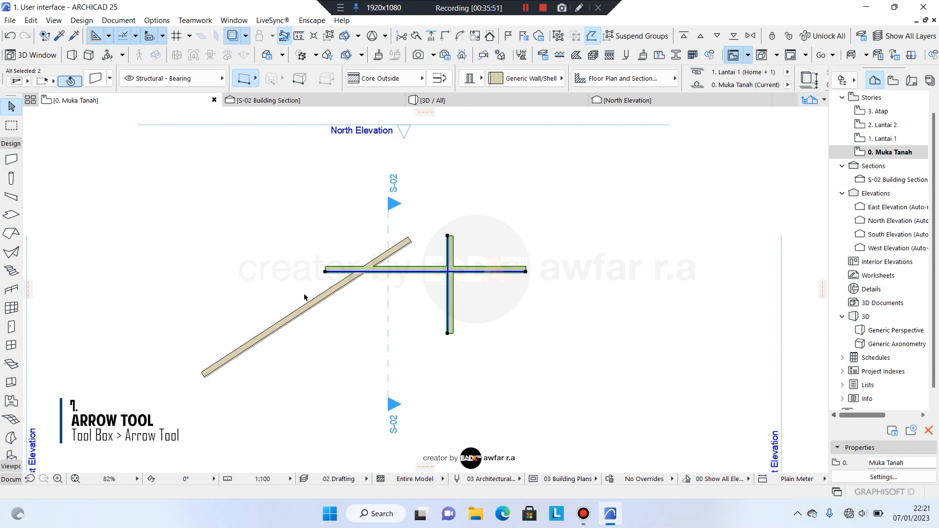
left_click(301, 225)
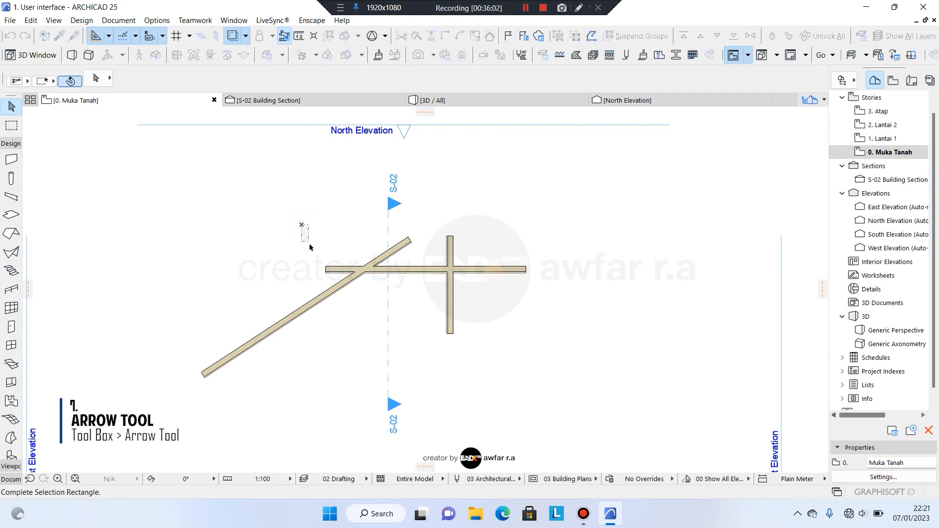
left_click(561, 346)
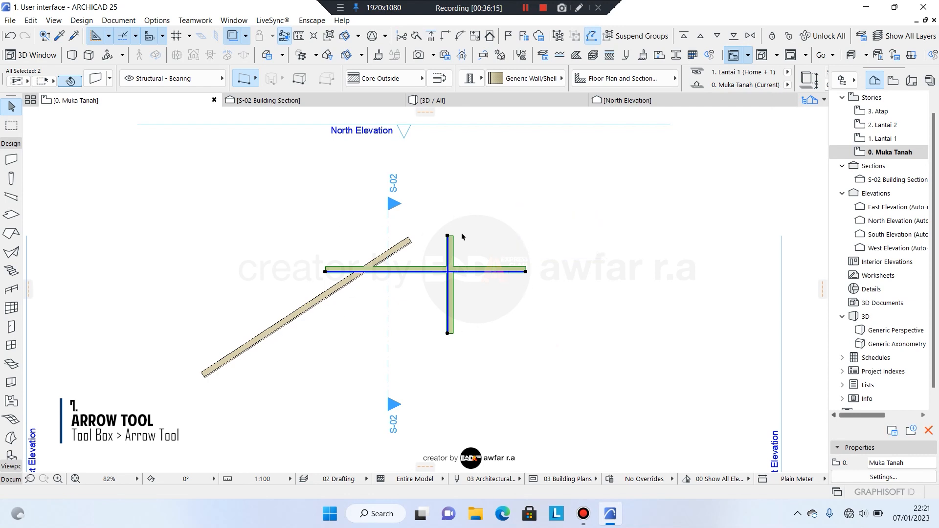
left_click(342, 232)
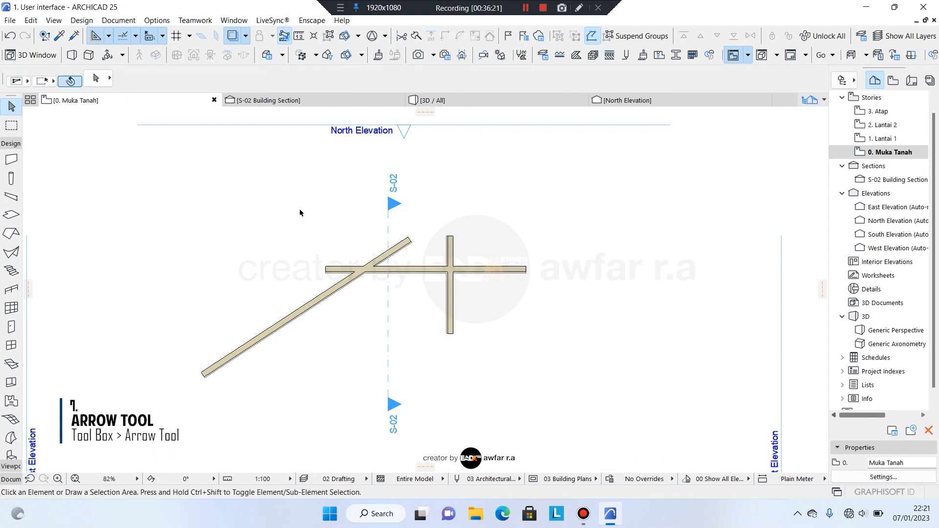
left_click_drag(299, 212, 540, 342)
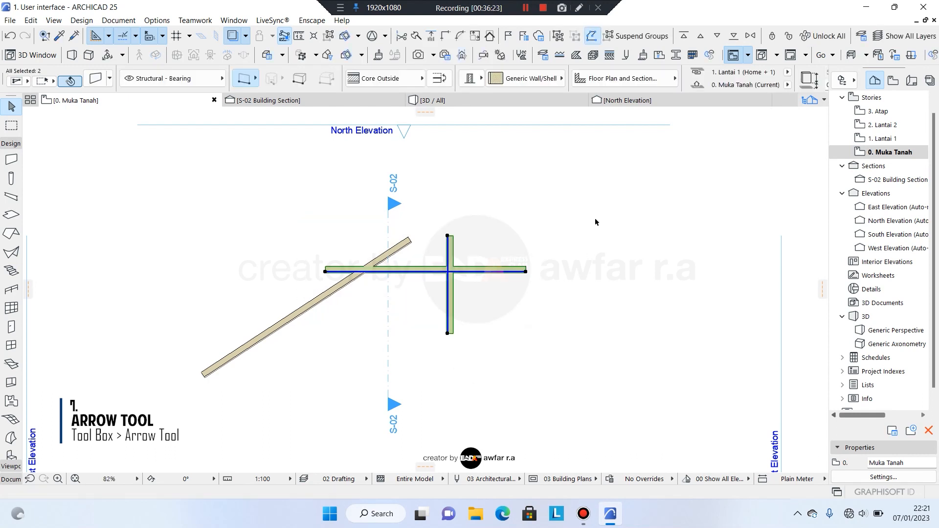
left_click(587, 199)
left_click_drag(569, 202, 436, 339)
left_click(509, 298)
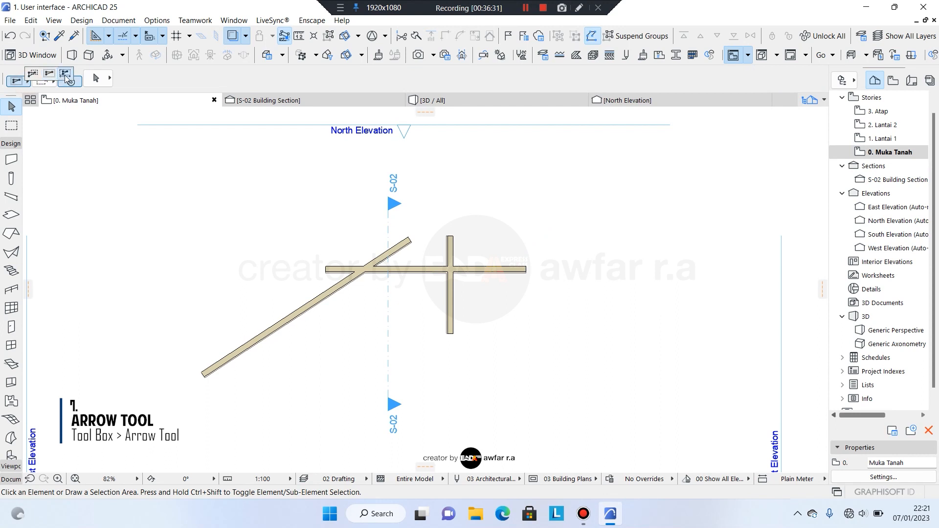
left_click(65, 76)
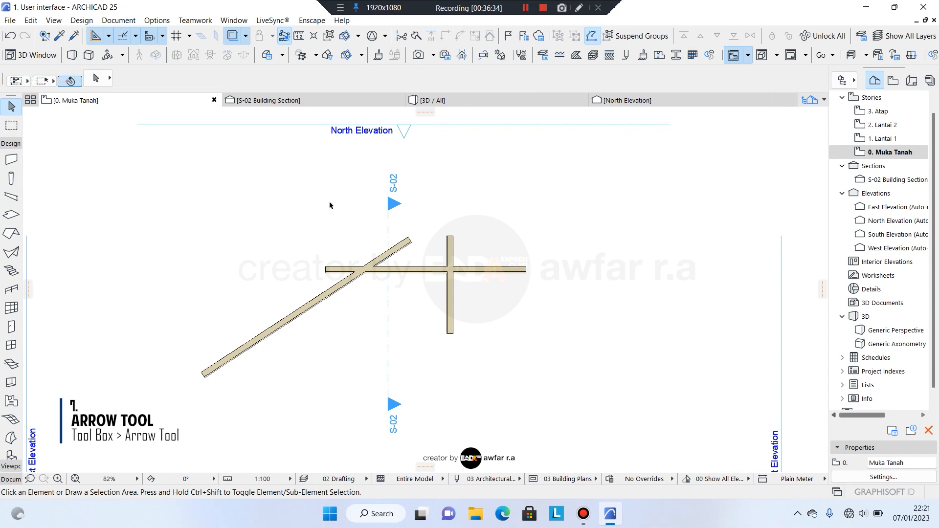
left_click(264, 207)
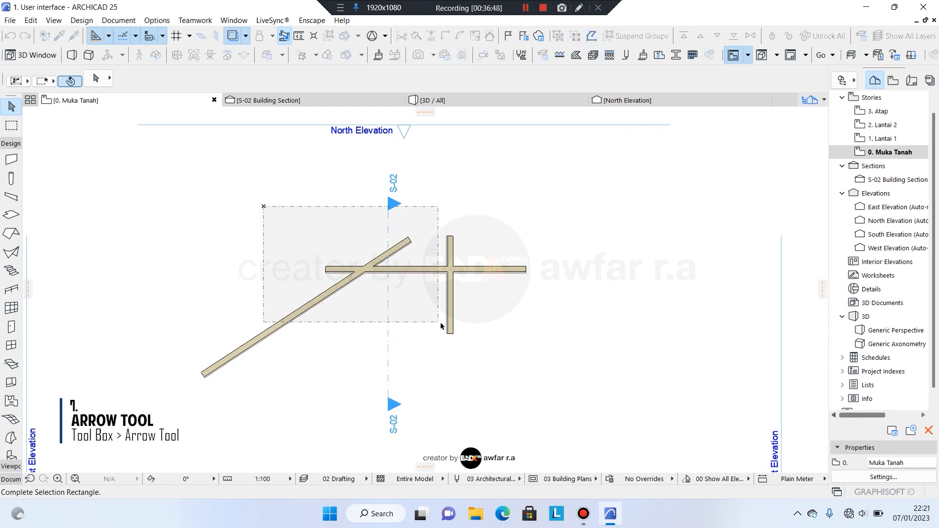
left_click(467, 342)
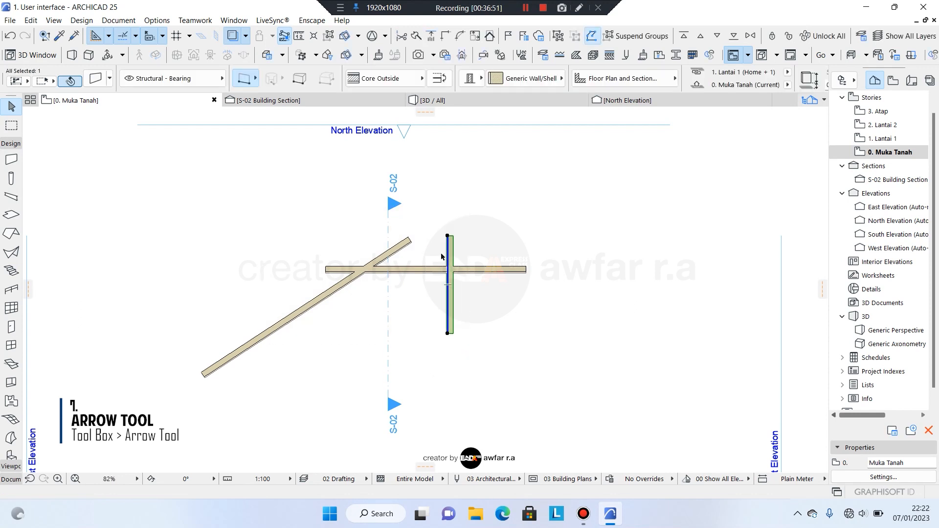
left_click(354, 219)
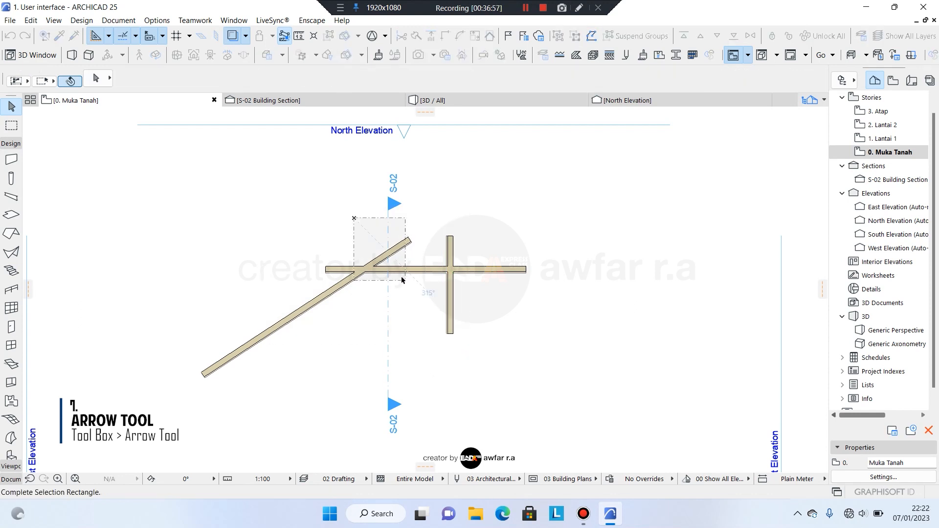
left_click(474, 357)
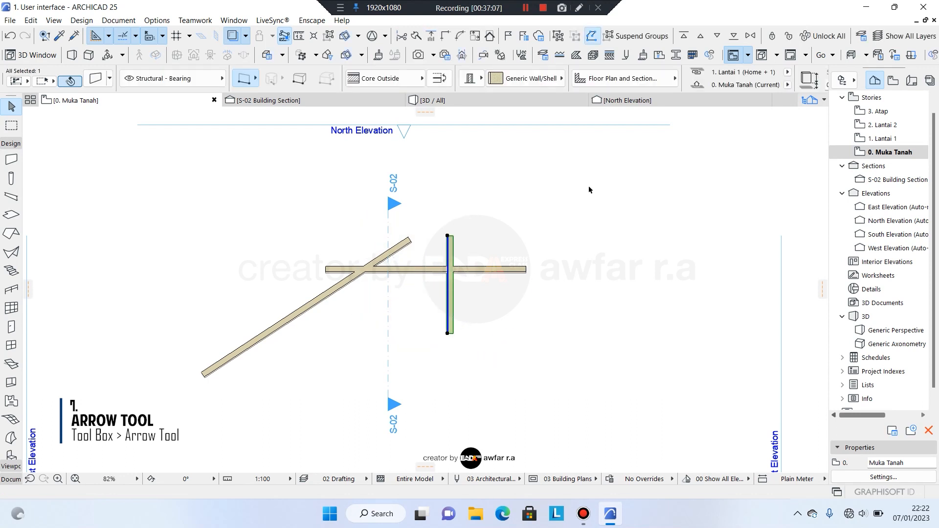
left_click(570, 193)
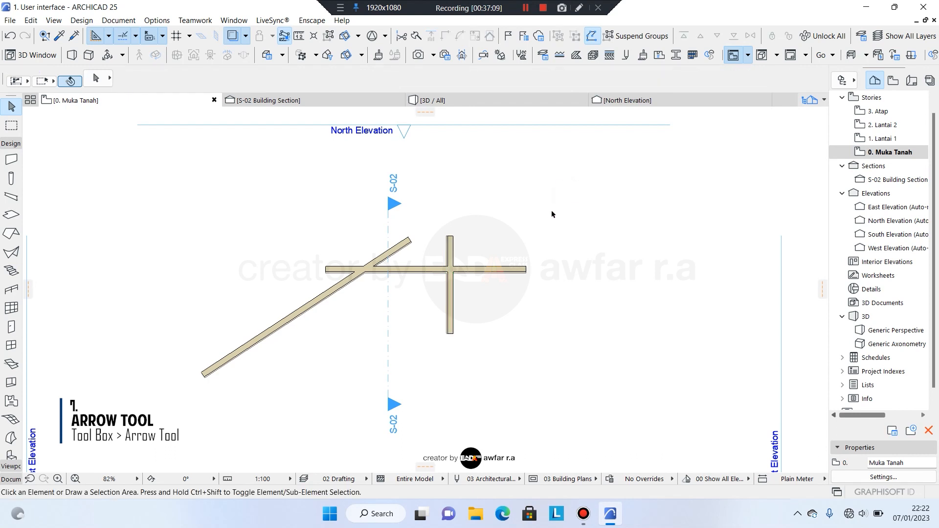
left_click(575, 193)
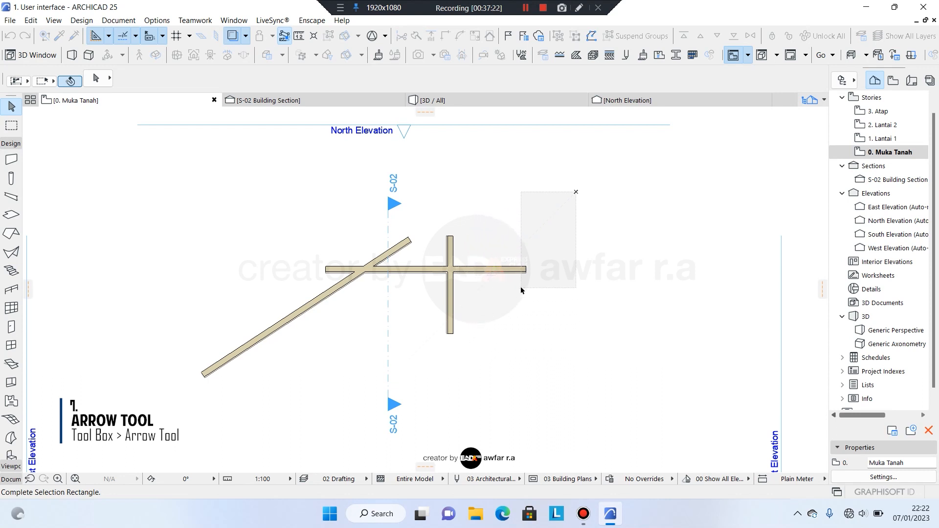
left_click(521, 290)
left_click(568, 196)
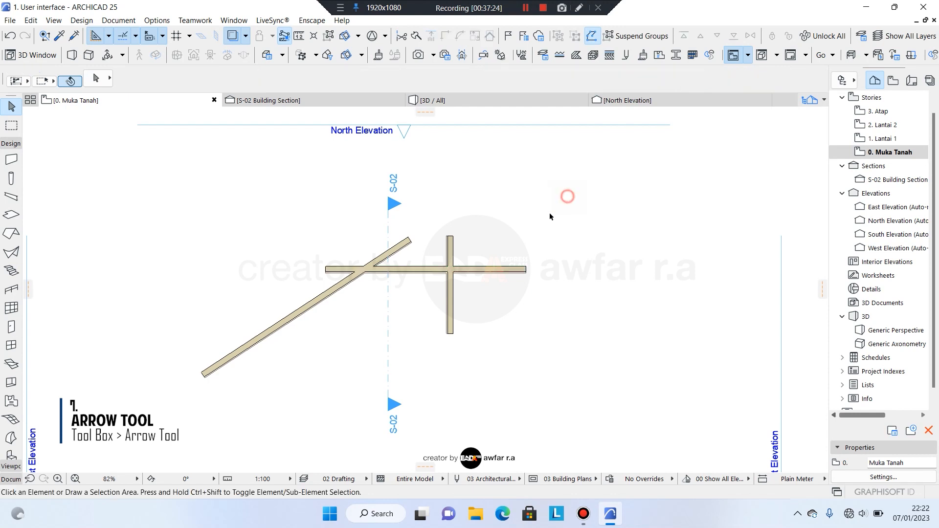
left_click(571, 204)
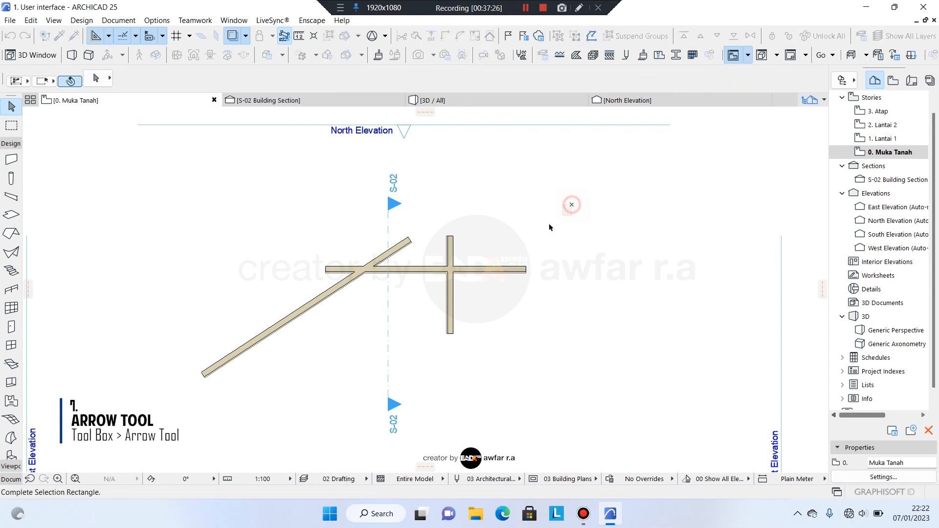
left_click(400, 321)
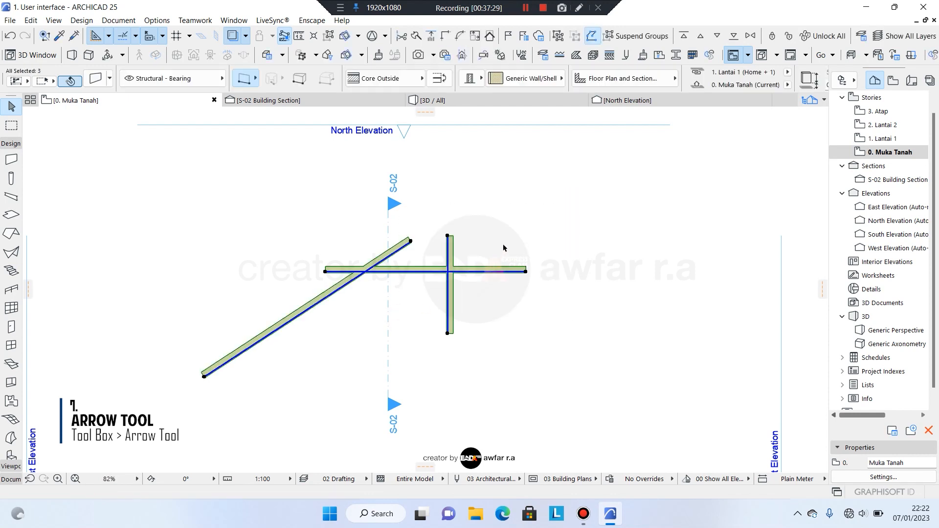
key("Escape")
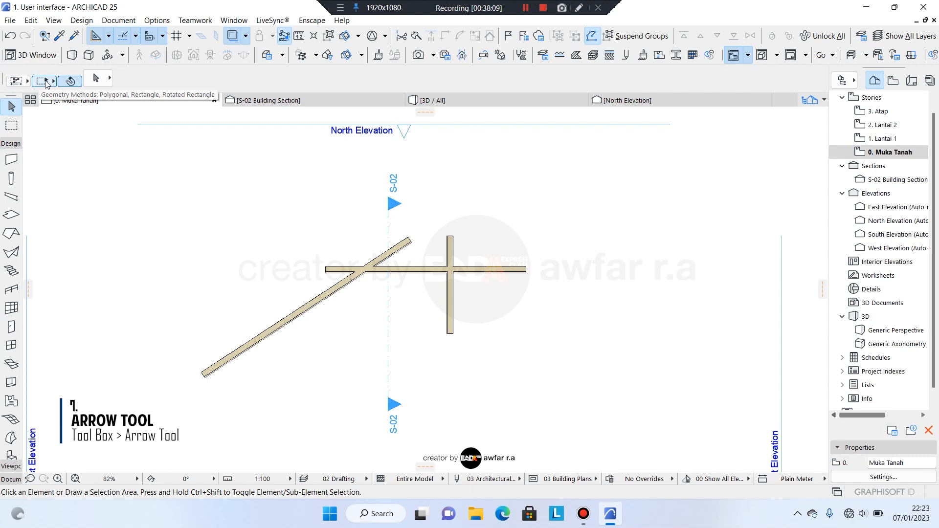
Switch to polygonal selection areas and draw a polygon selecting the vertical wall.
left_click(53, 81)
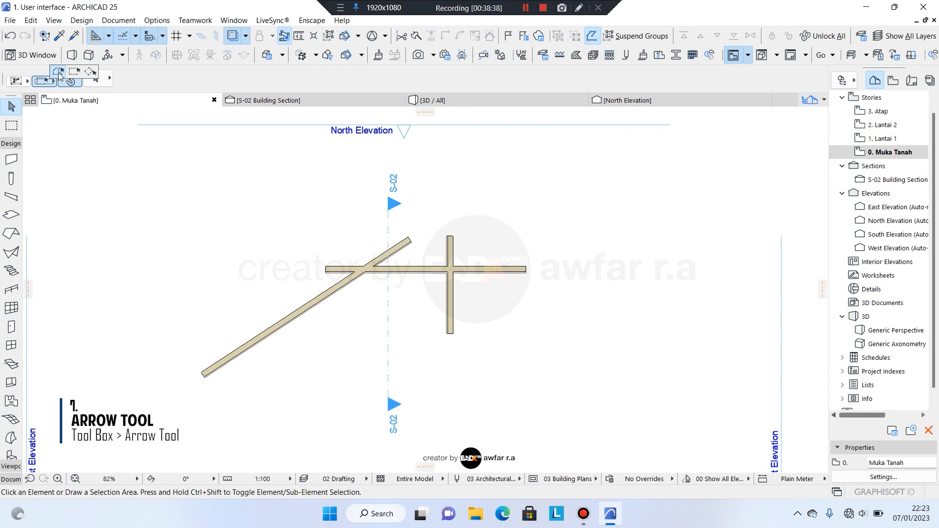
left_click(58, 73)
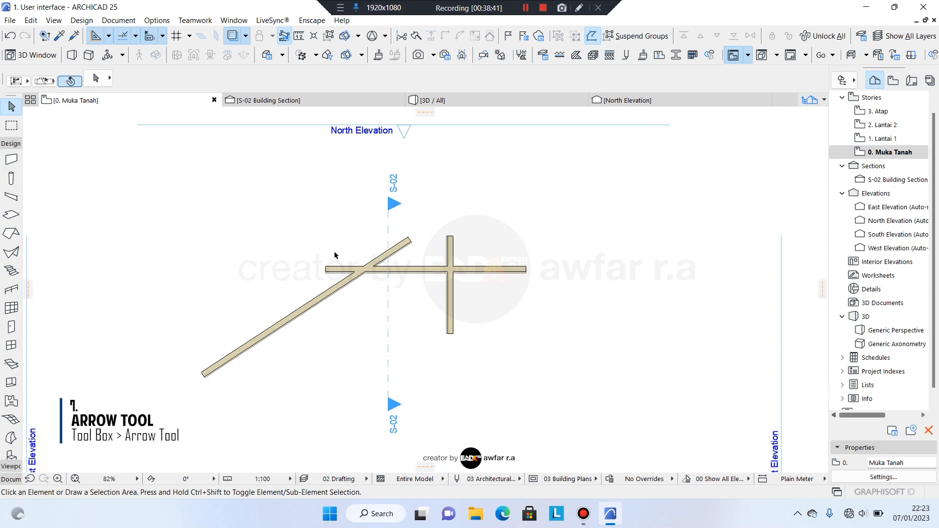
left_click(425, 225)
left_click(466, 225)
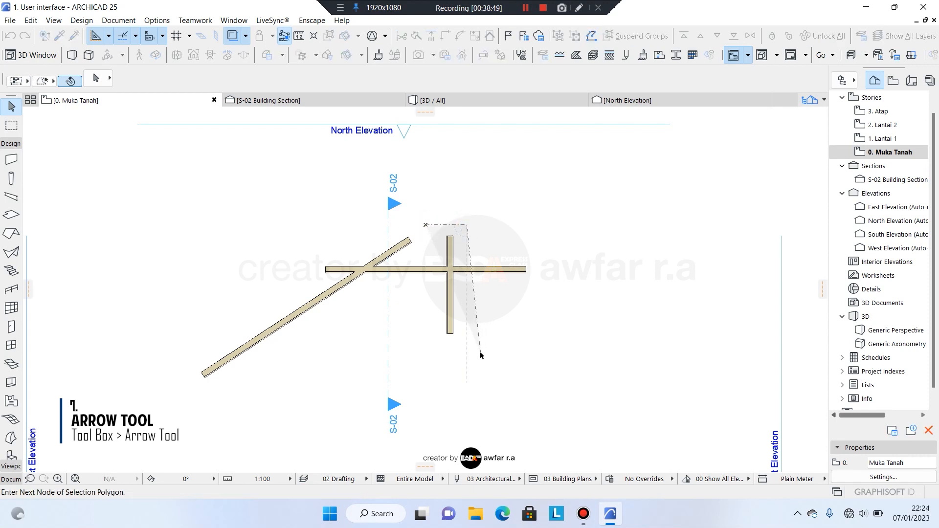
left_click(480, 354)
left_click(434, 340)
left_click(425, 226)
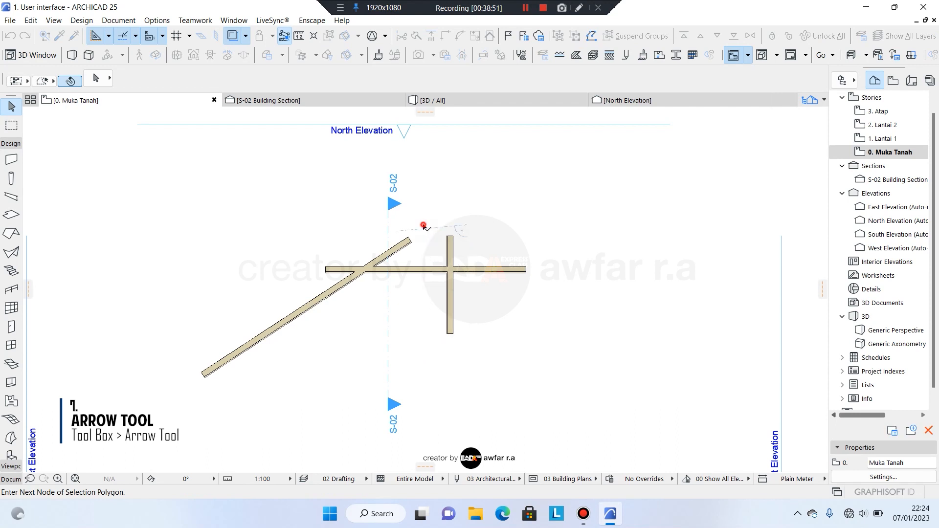
left_click(425, 225)
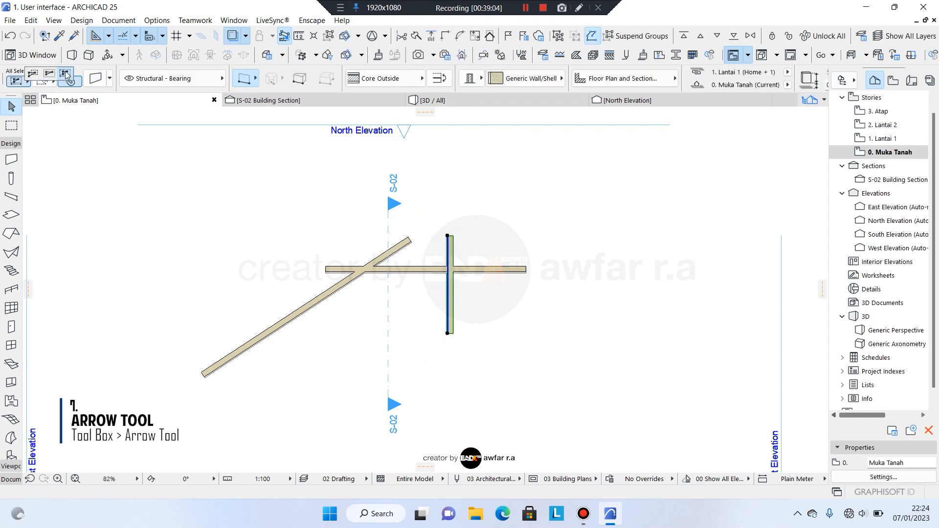
Deselect the vertical wall and draw a larger polygon enclosing the walls to select them.
left_click(53, 82)
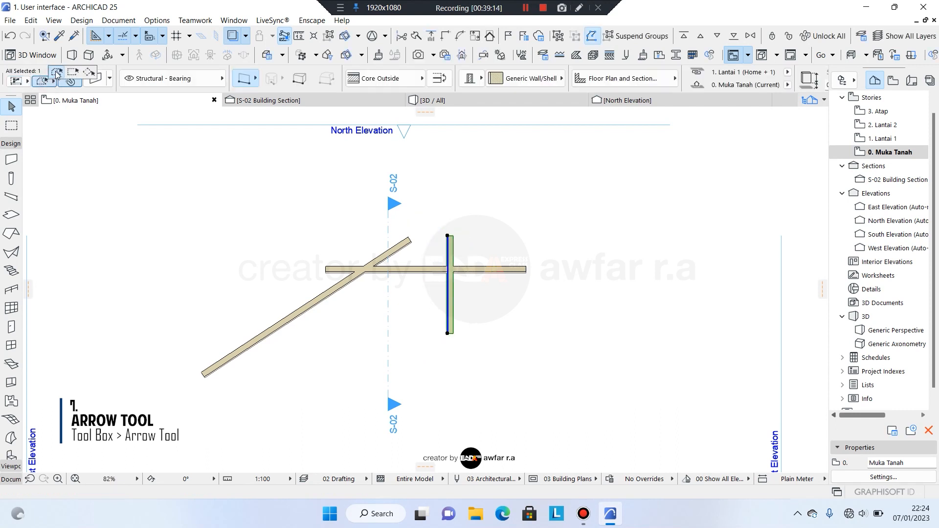
left_click(57, 74)
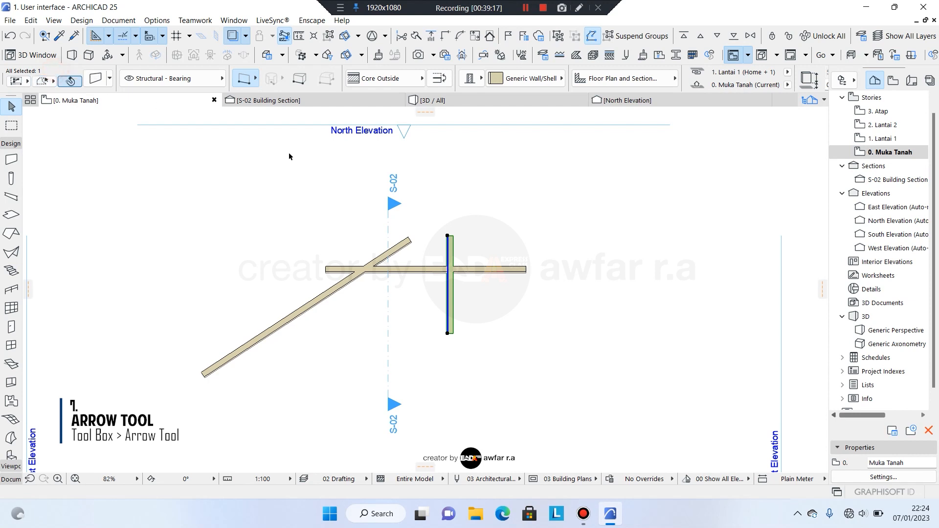
left_click(143, 228)
left_click(197, 218)
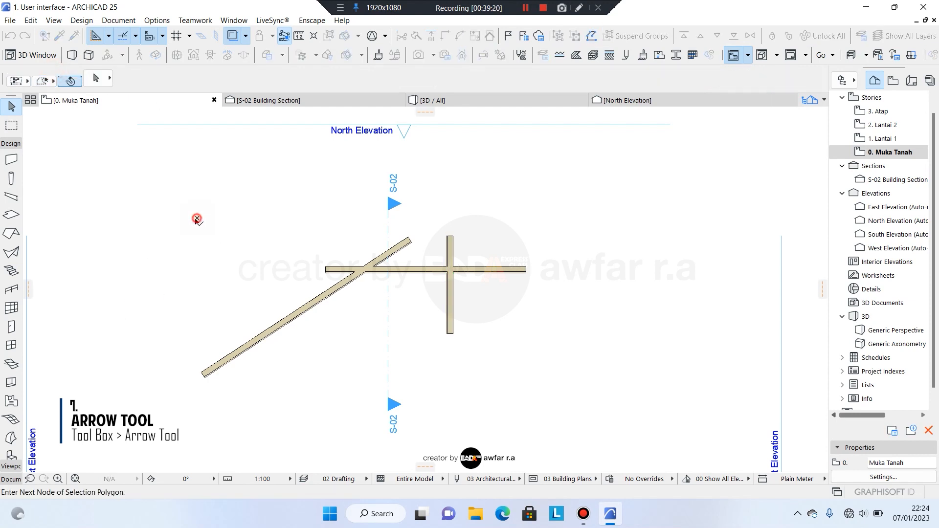
left_click(147, 315)
left_click(174, 418)
left_click(303, 403)
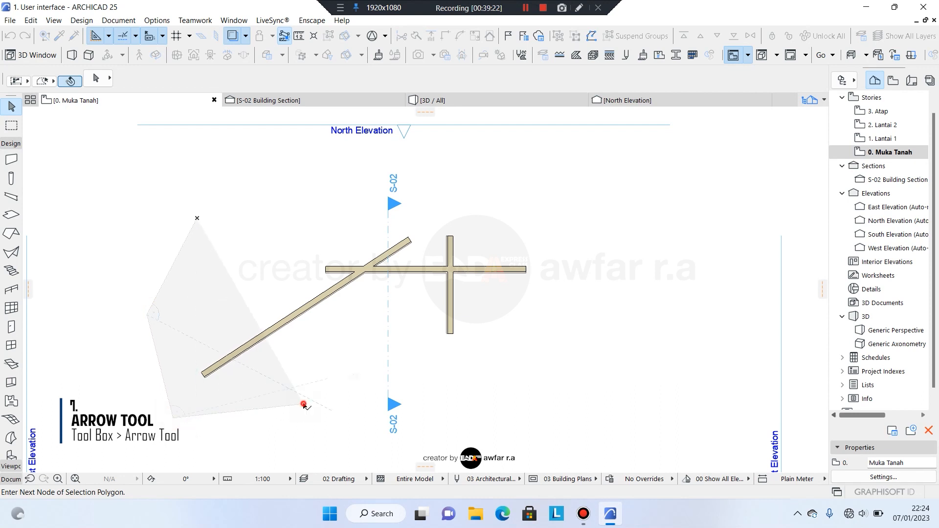
left_click(408, 320)
left_click(431, 228)
left_click(490, 192)
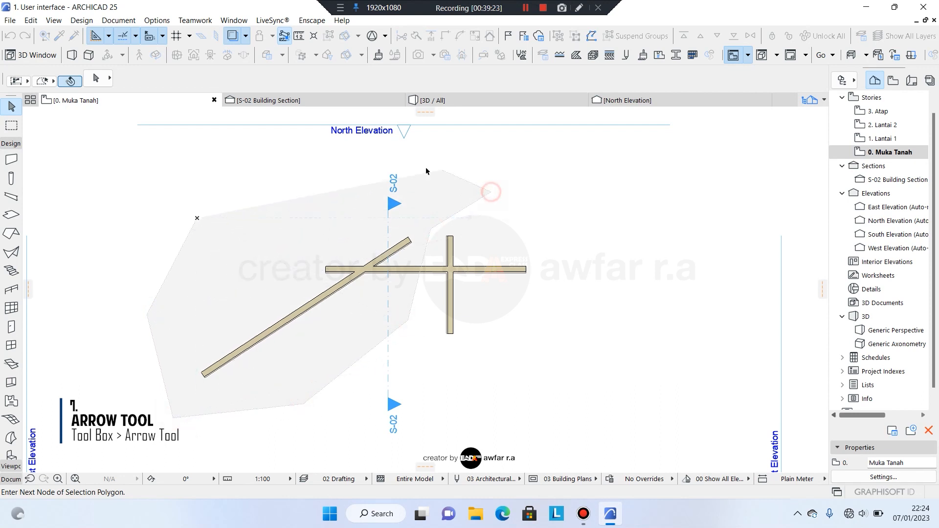
left_click(355, 142)
left_click(298, 237)
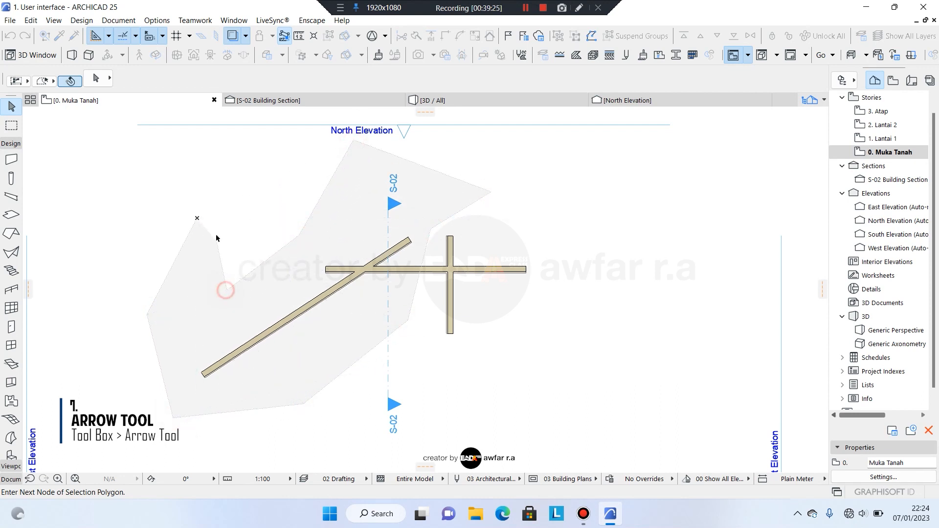
left_click(198, 220)
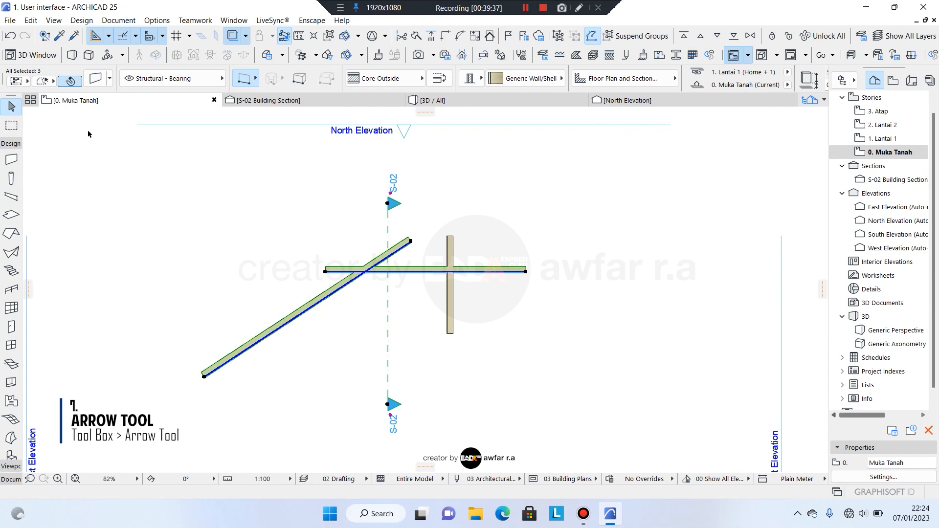
Switch to rectangular selection areas and drag a rectangle over the horizontal and vertical walls.
left_click(54, 81)
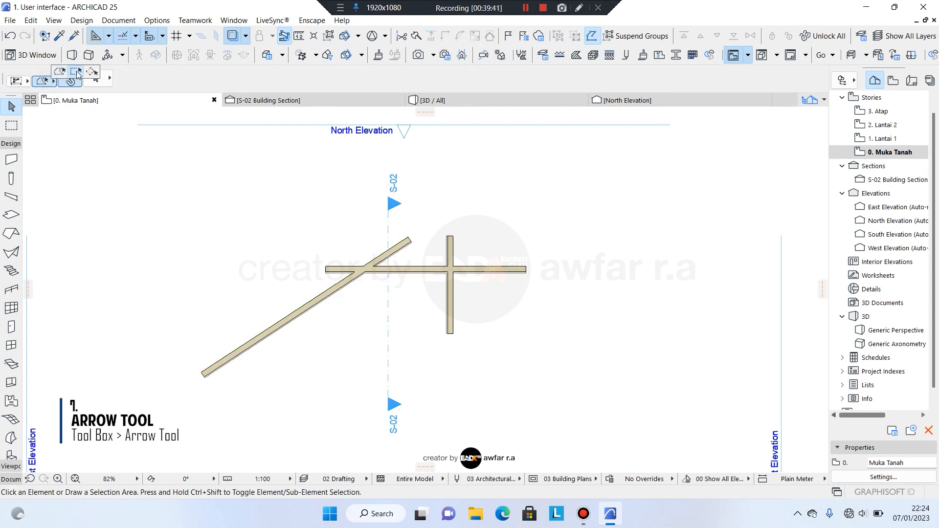
left_click(76, 73)
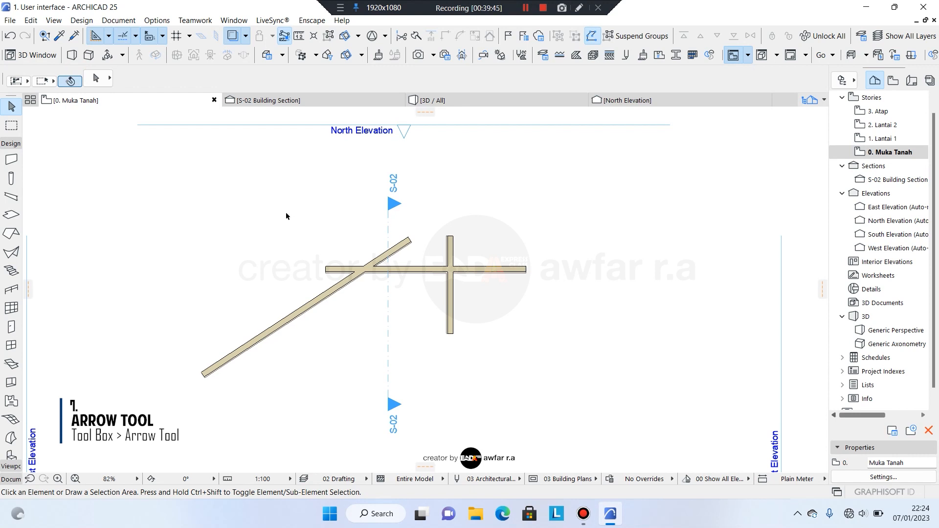
left_click_drag(267, 210, 554, 343)
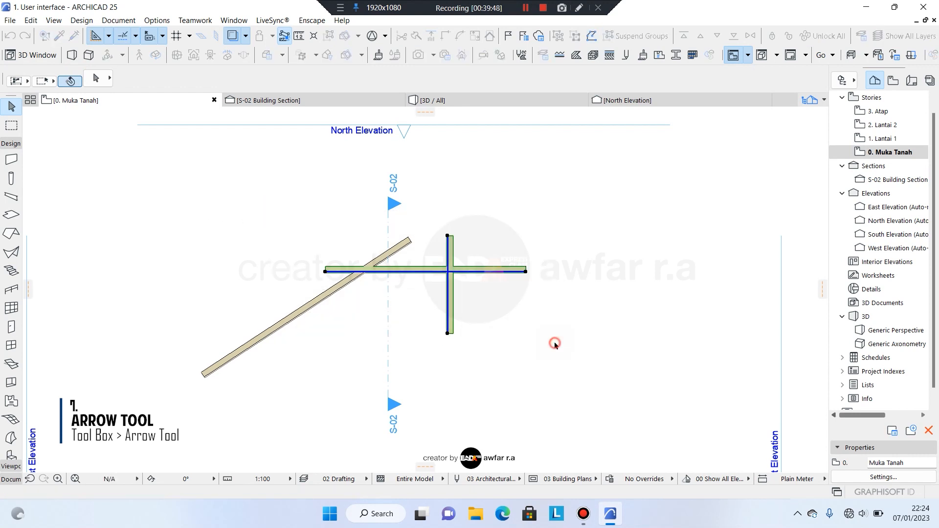
left_click(281, 212)
left_click_drag(310, 220, 549, 356)
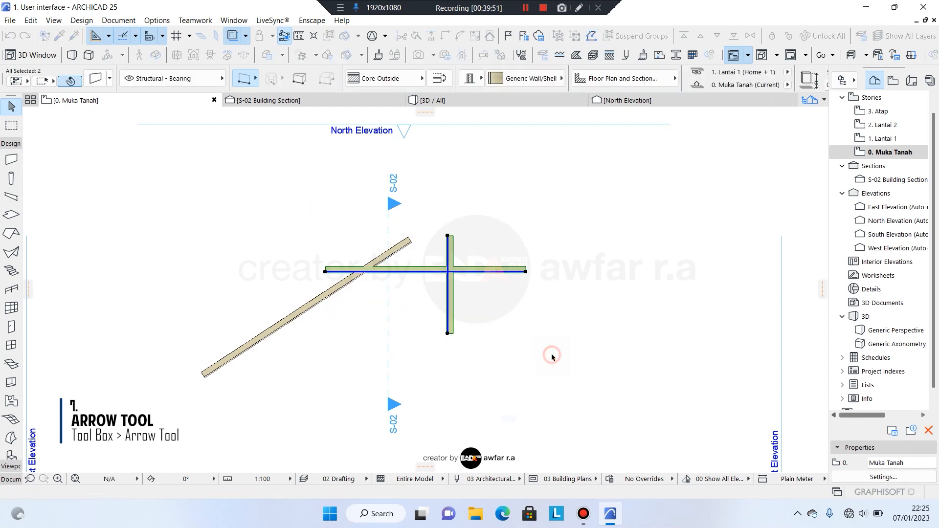
left_click(330, 237)
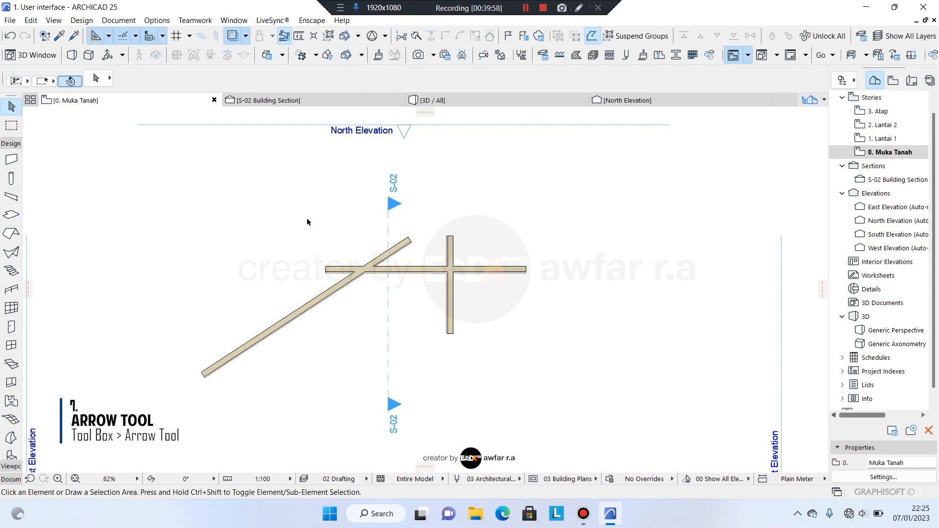
left_click_drag(307, 220, 545, 352)
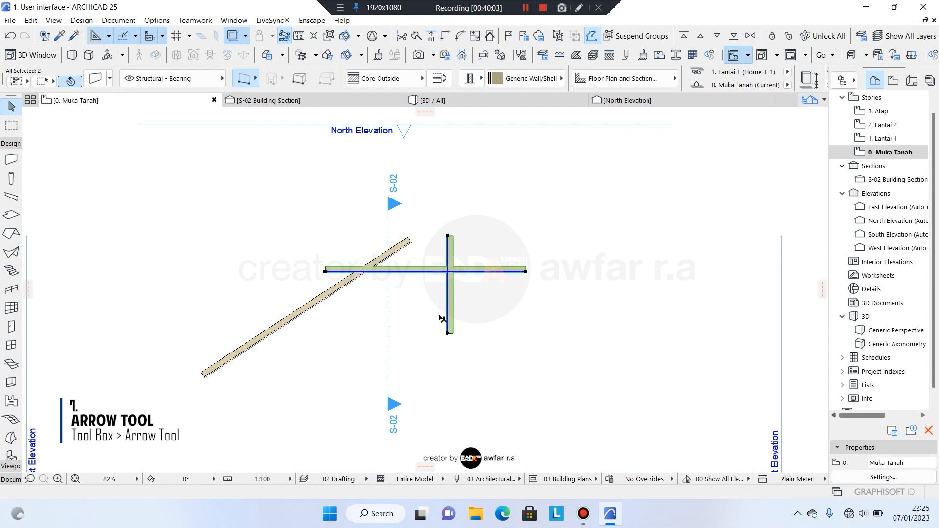
Deselect the walls, choose Rotated Rectangle, and draw a 45° rectangle around the vertical wall.
key("Escape")
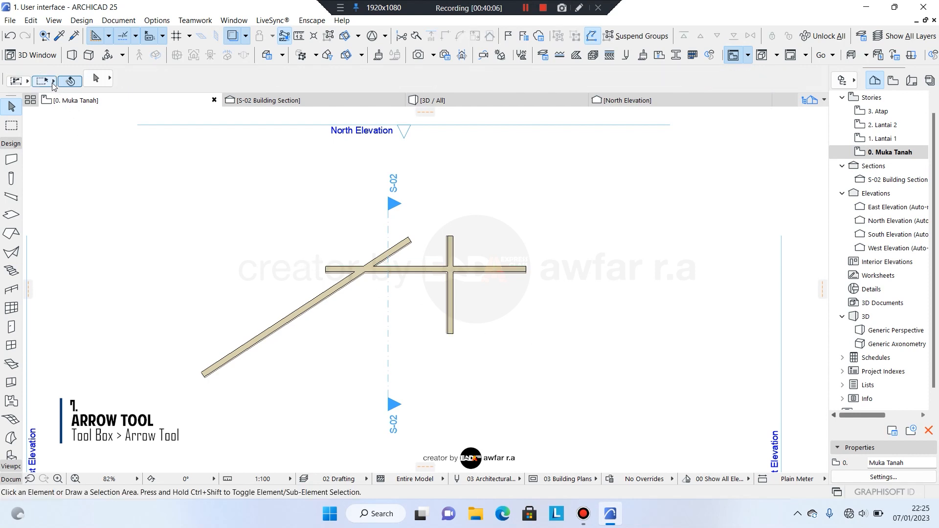
left_click(52, 82)
left_click(90, 75)
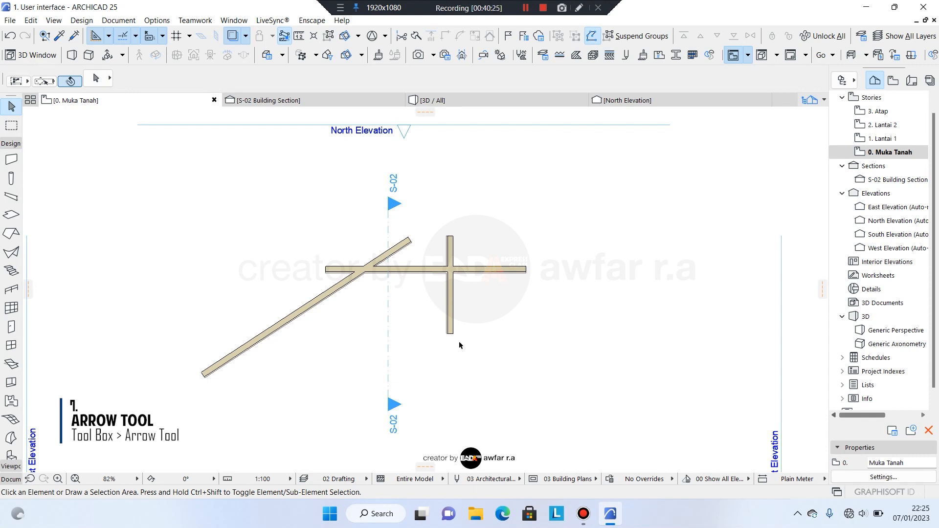
left_click(459, 347)
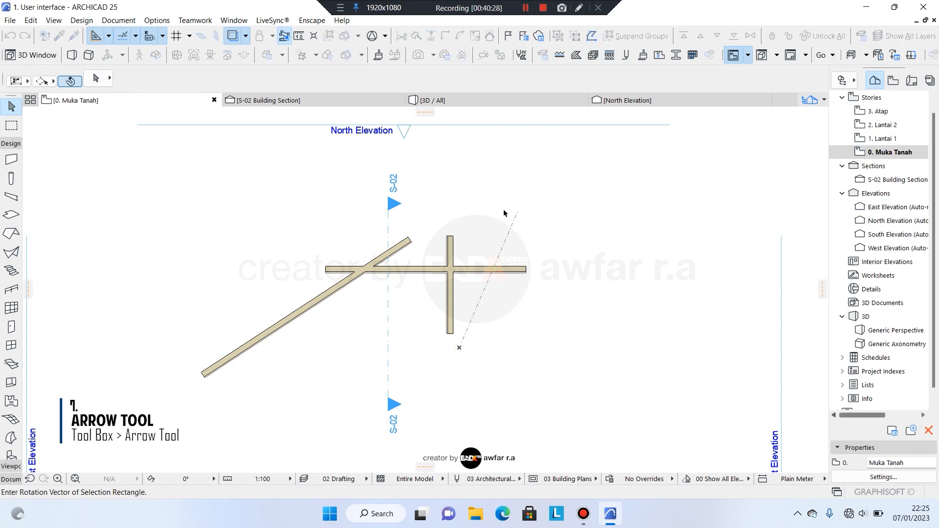
left_click(564, 250)
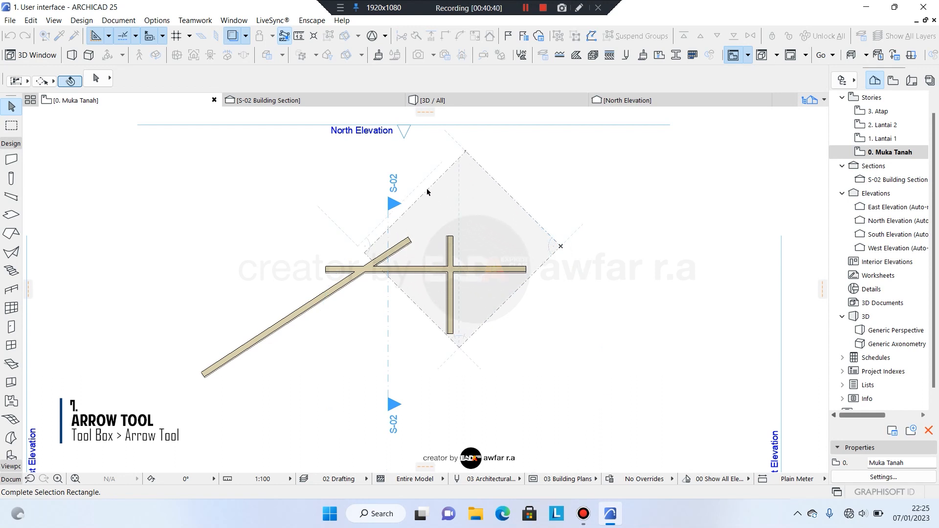
left_click(426, 192)
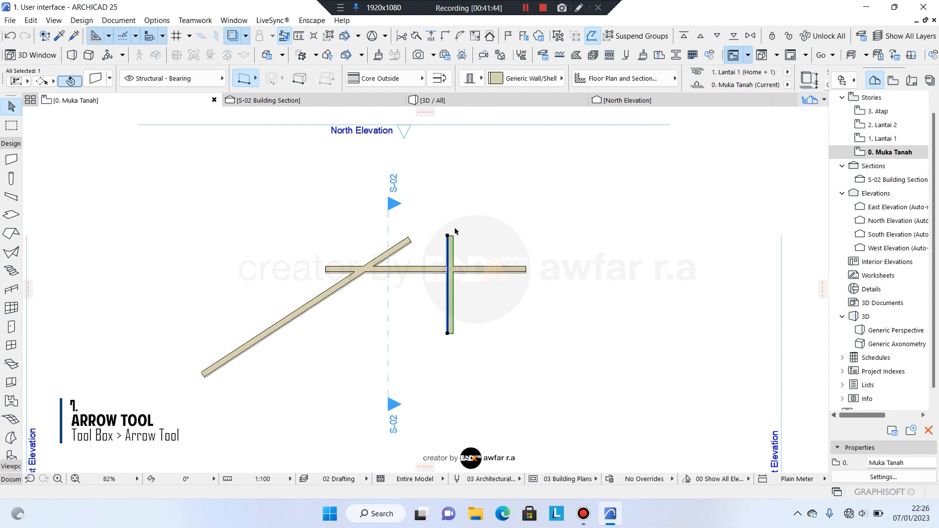
Deselect the vertical wall, zoom in, and select then deselect the horizontal wall by clicking it.
key("Escape")
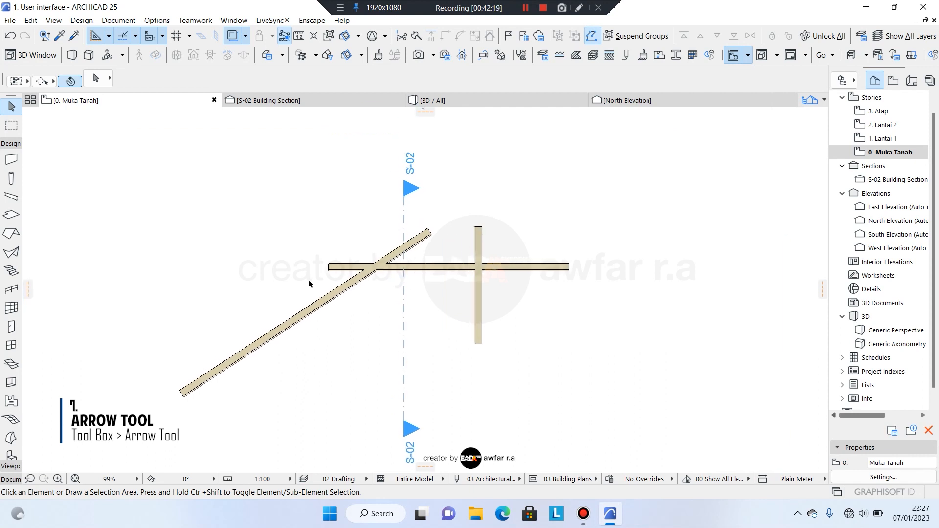
scroll(310, 284, "up", 2)
scroll(310, 263, "up", 4)
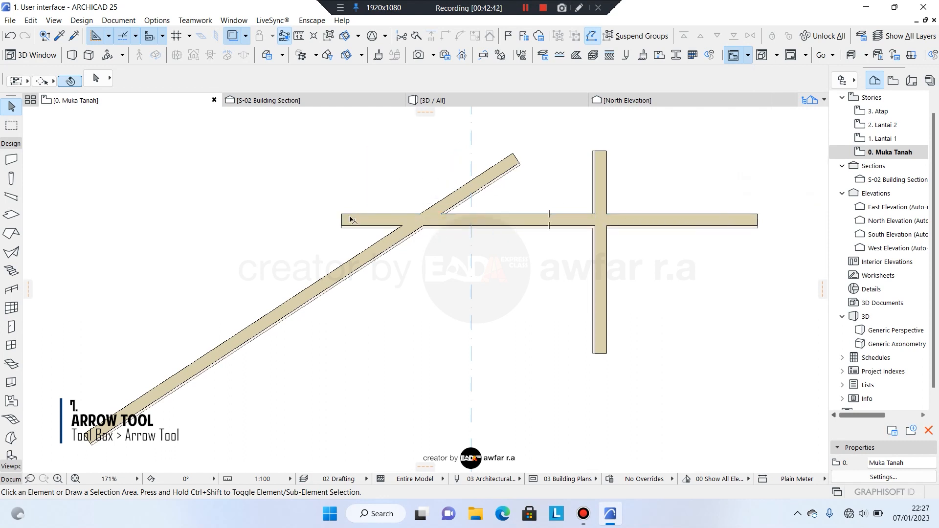
left_click(503, 220)
key("Escape")
left_click(637, 226)
key("Escape")
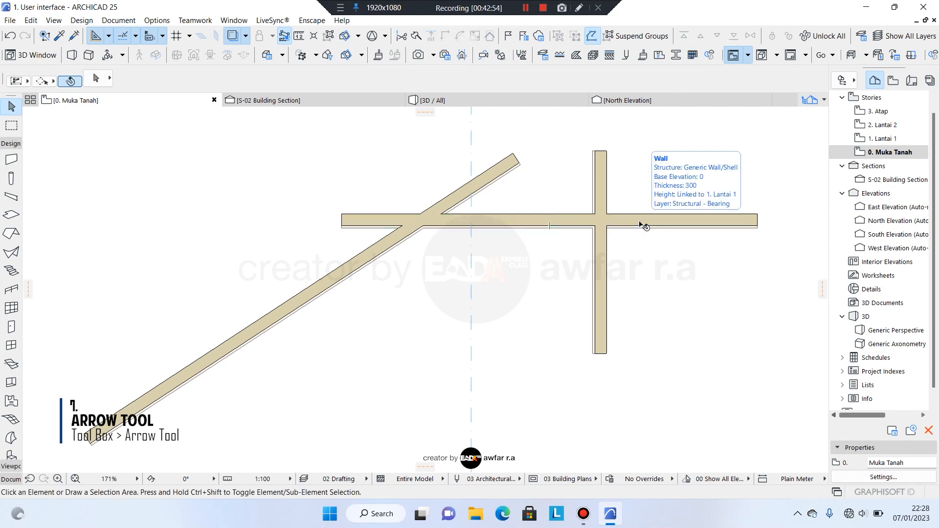
left_click(638, 225)
key("Escape")
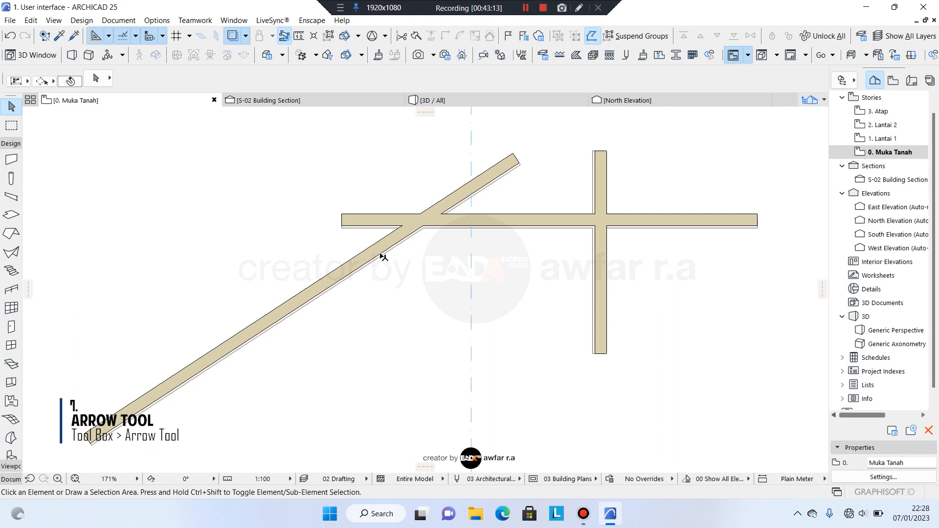
Try clicking the sloped wall three times, cancelling each pending rotated selection area.
left_click(485, 177)
key("Escape")
left_click(497, 171)
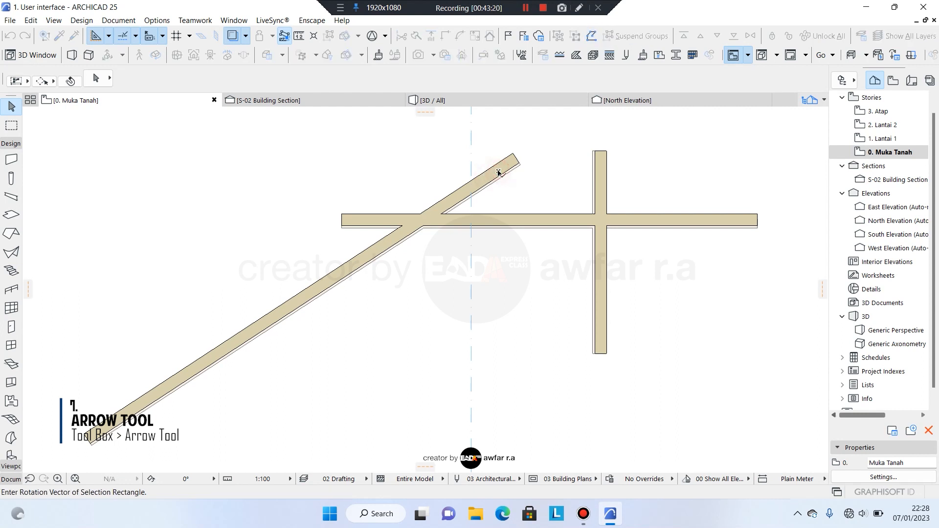
key("Escape")
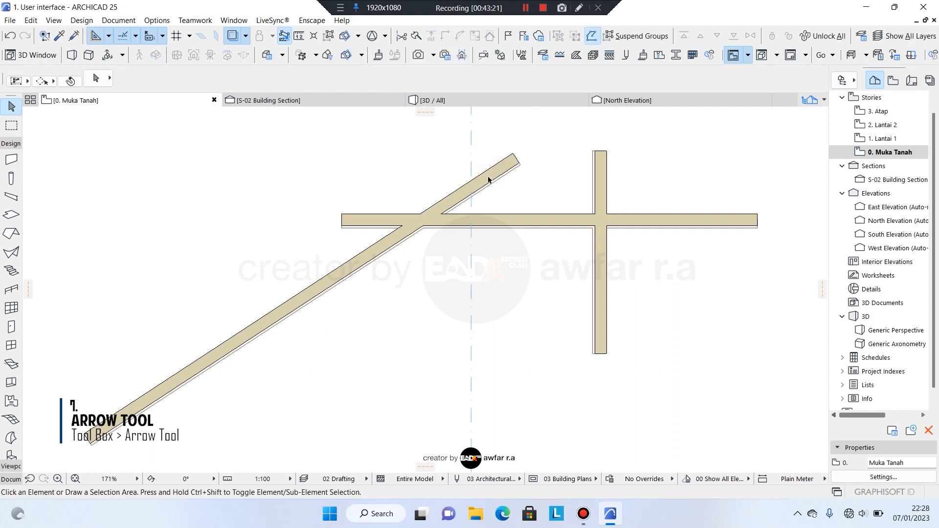
left_click(391, 239)
key("Escape")
Select and deselect the horizontal wall again, nudge the view, and activate the Marquee tool.
left_click(372, 221)
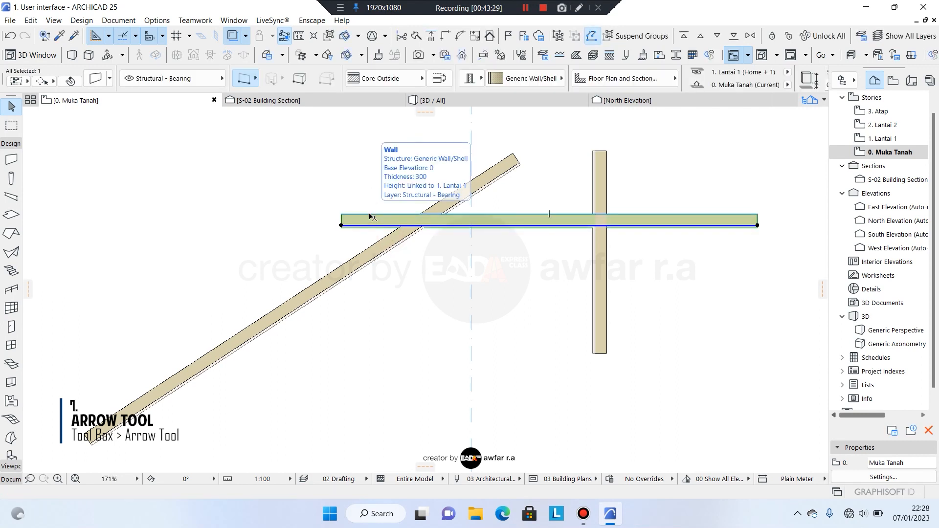
key("Escape")
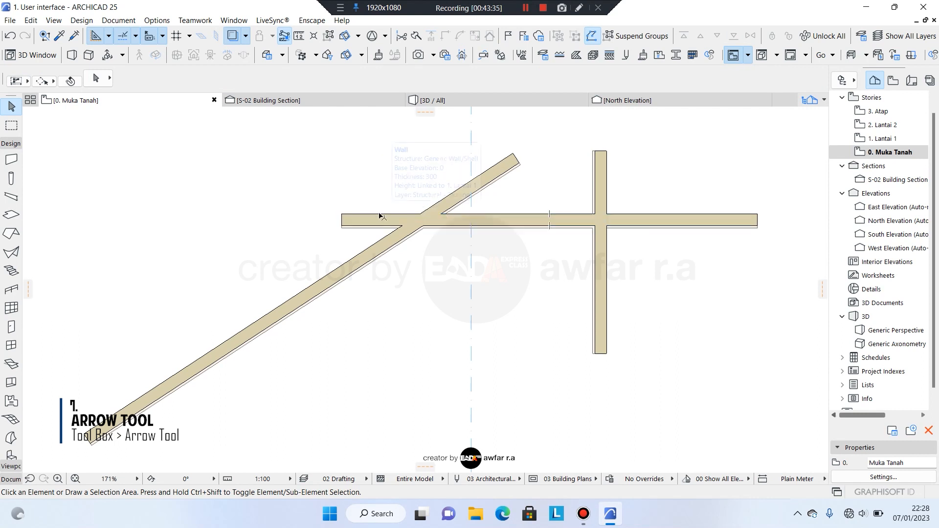
left_click(380, 216)
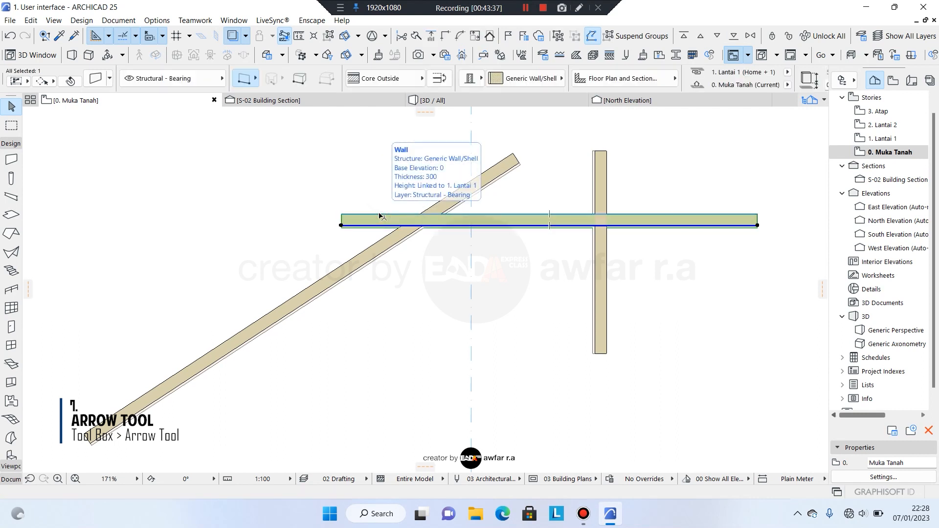
left_click(387, 199)
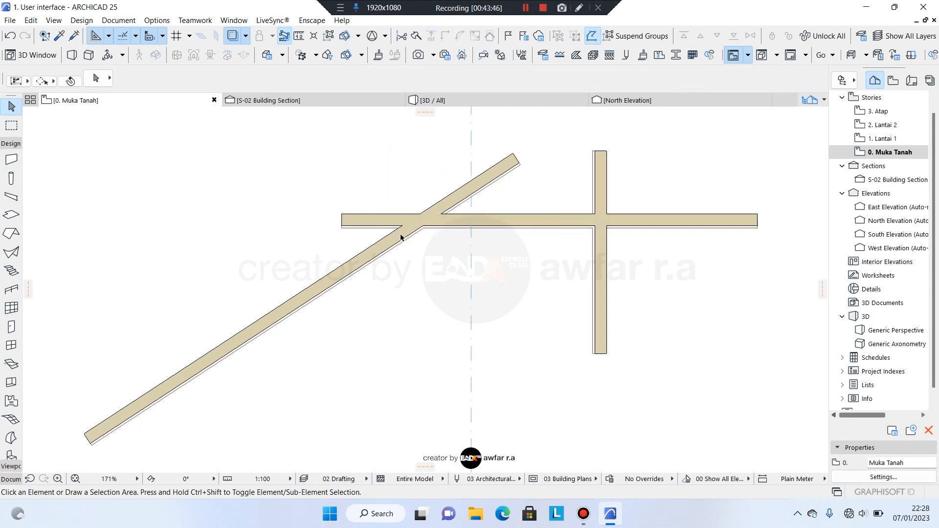
mouse_move(400, 234)
middle_mouse_down()
mouse_move(381, 233)
mouse_move(391, 236)
middle_mouse_up()
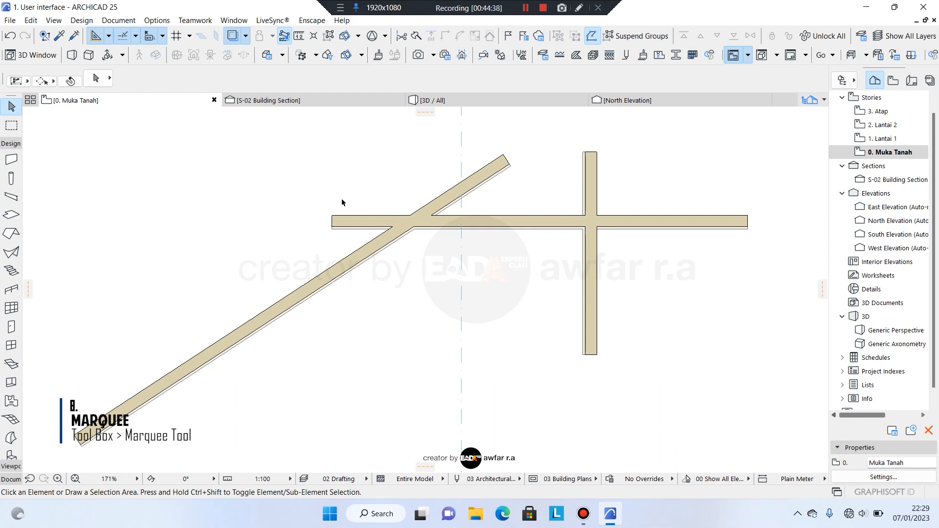
left_click(11, 126)
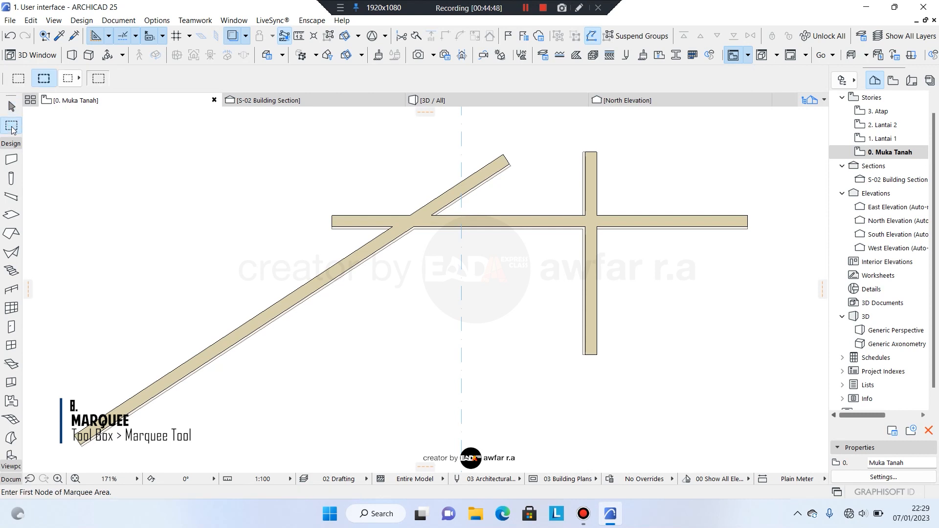
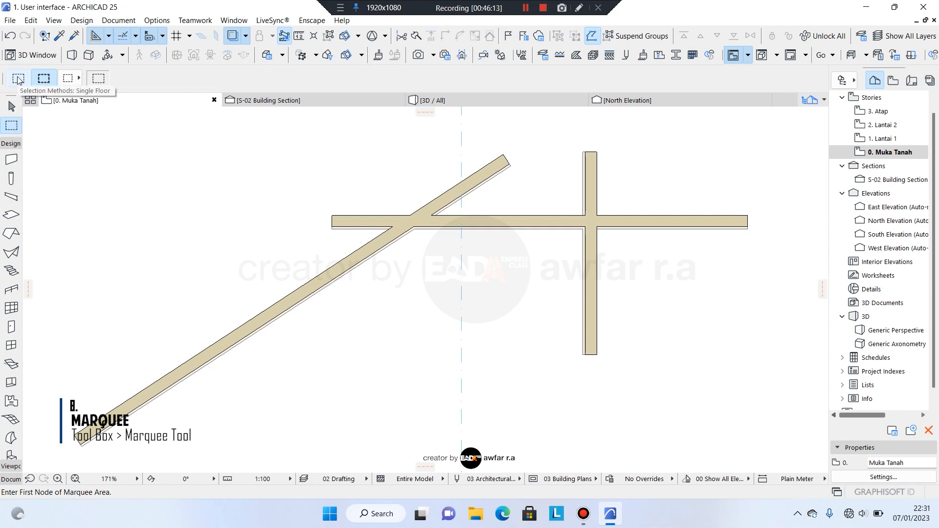
Draw a single-floor rectangular marquee around where the diagonal wall crosses the horizontal wall.
left_click(18, 78)
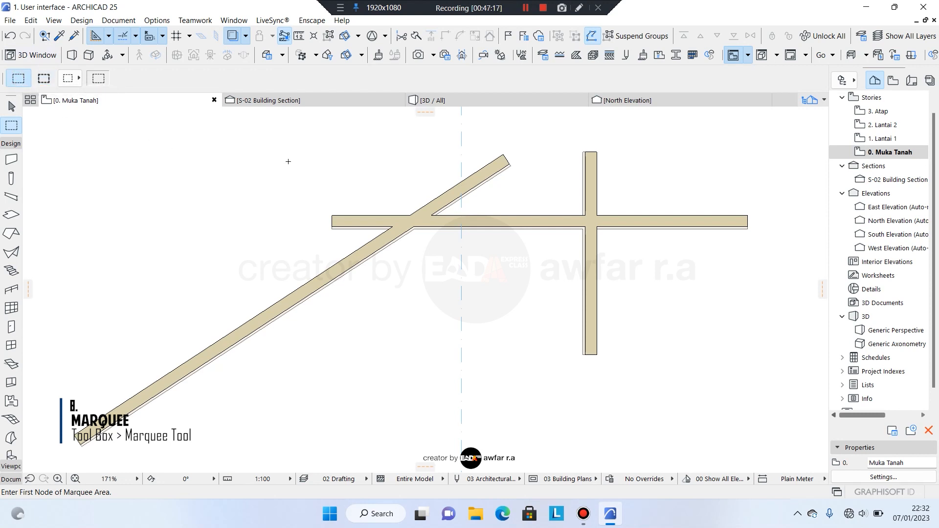
left_click(288, 160)
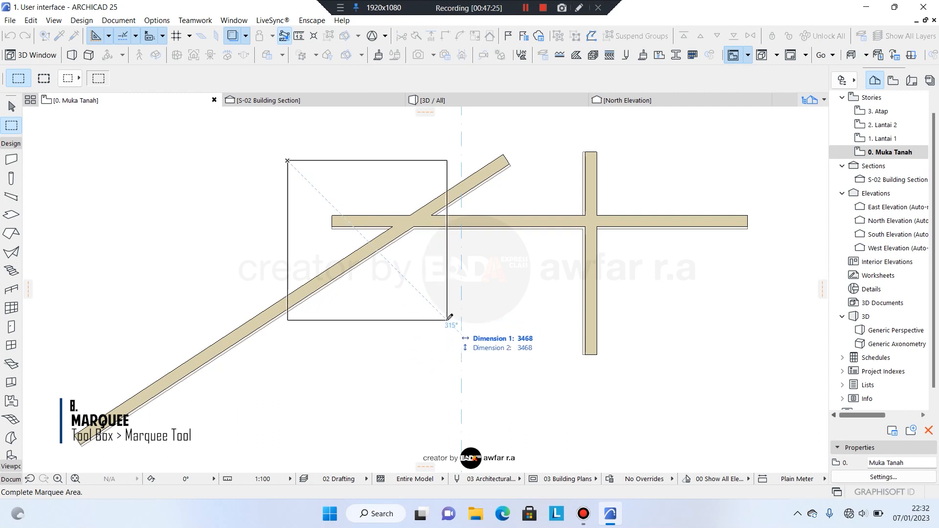
left_click(446, 320)
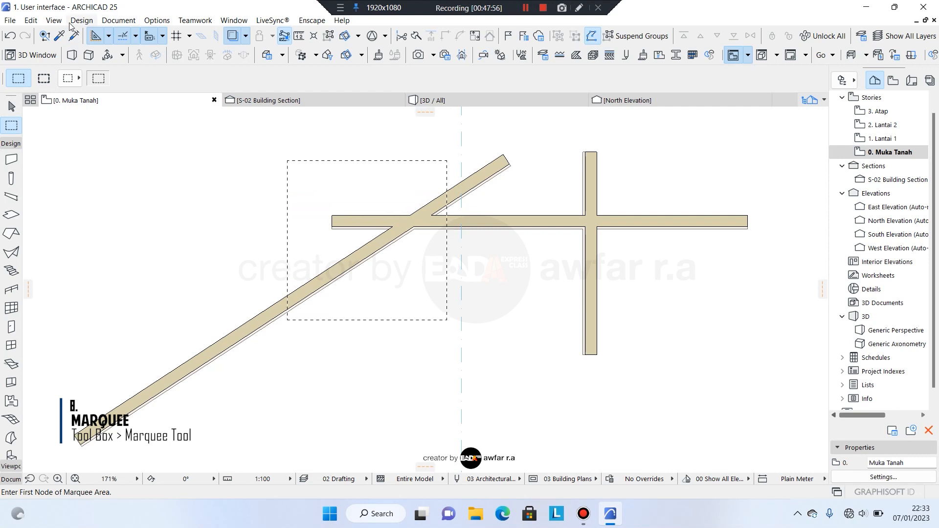
left_click(54, 21)
Show only the marquee area in 3D, then pan, zoom and orbit to a low viewing angle.
mouse_move(137, 280)
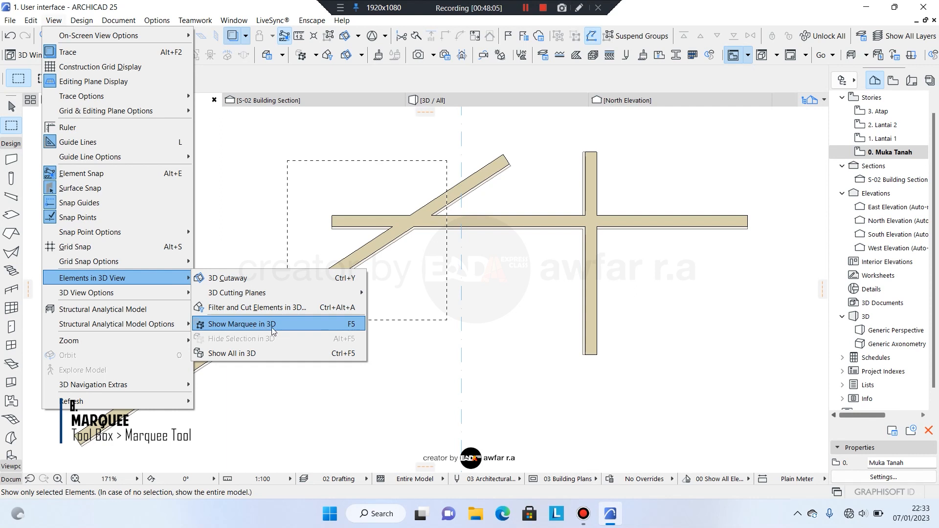
left_click(317, 323)
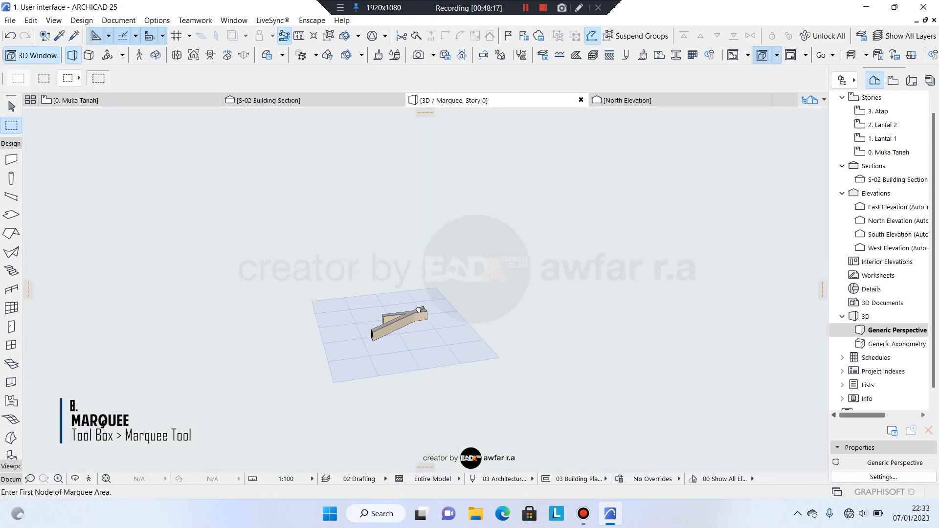
middle_click_drag(419, 310, 435, 287)
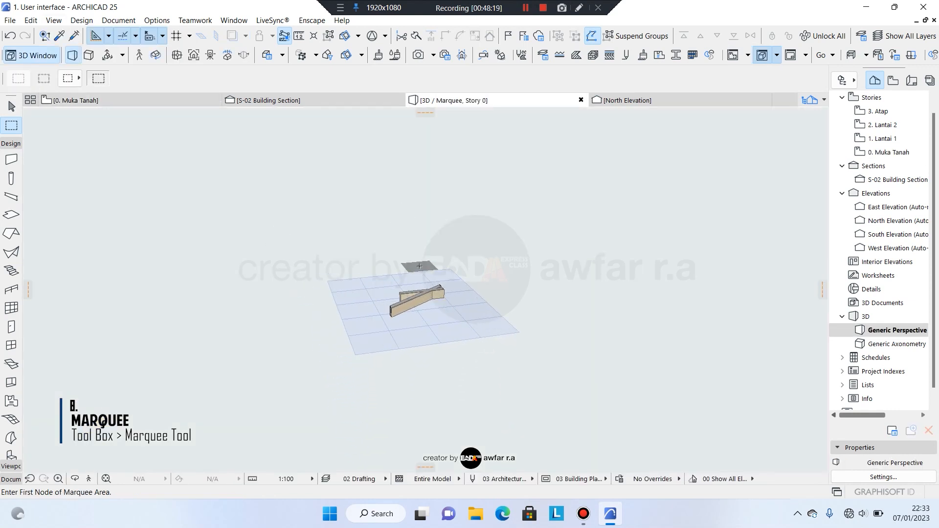
scroll(438, 307, "up", 2)
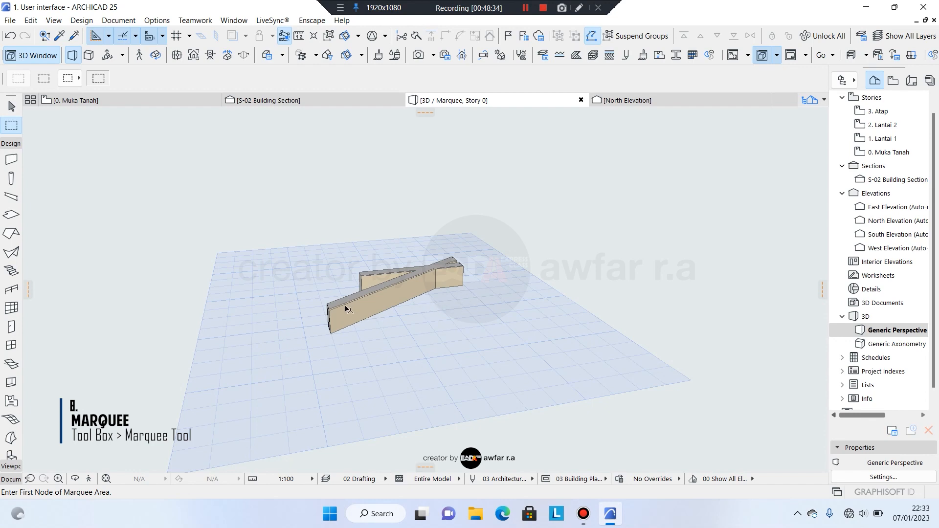
middle_click_drag(430, 308, 368, 321, "shift")
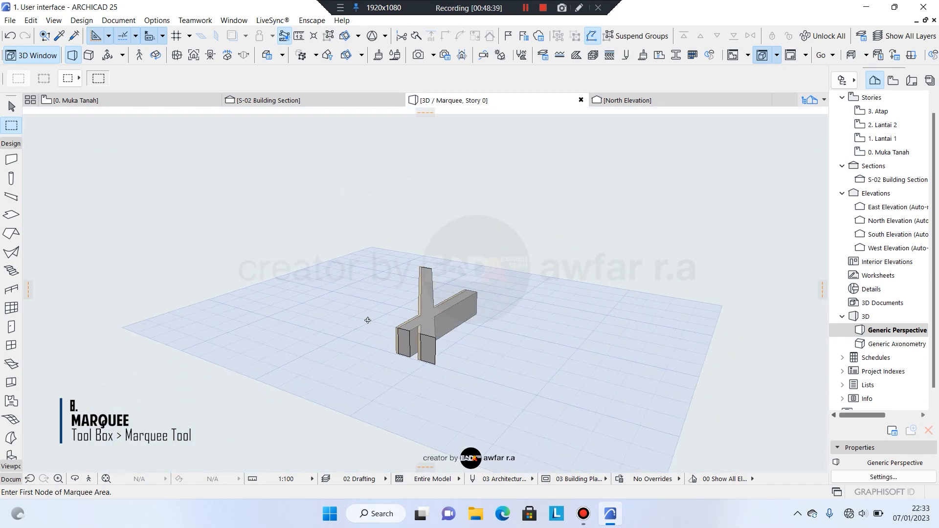
middle_click_drag(460, 315, 550, 293, "shift")
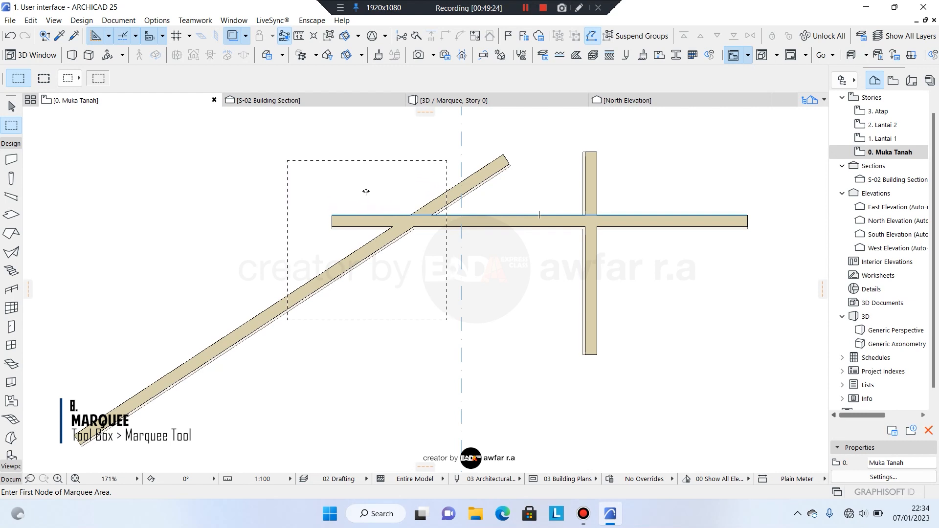
Move the marquee over the wall crossing, set it to All Floors, and show it in 3D.
left_click_drag(366, 191, 444, 173)
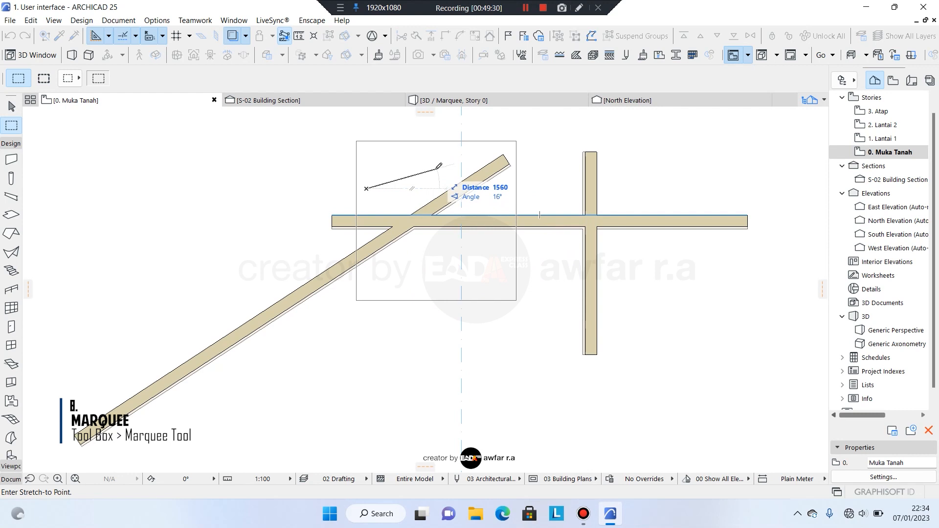
key("Escape")
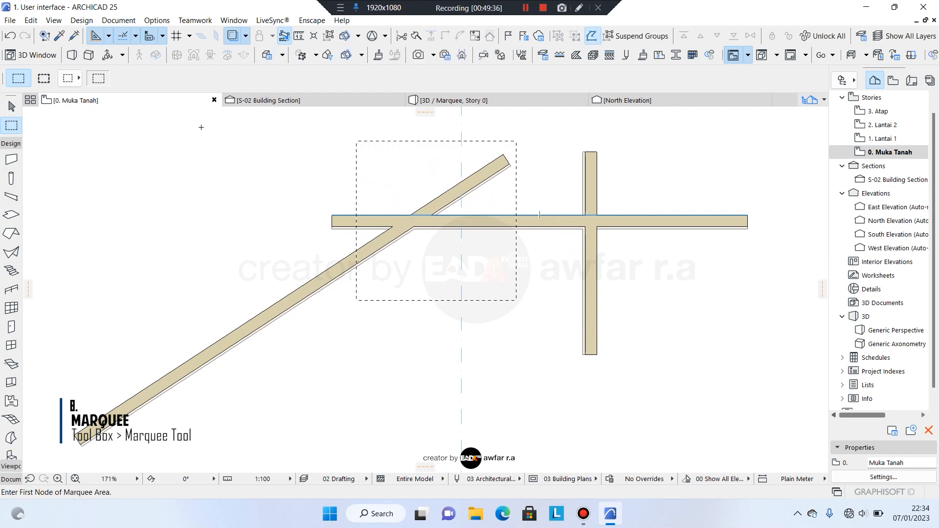
left_click(43, 79)
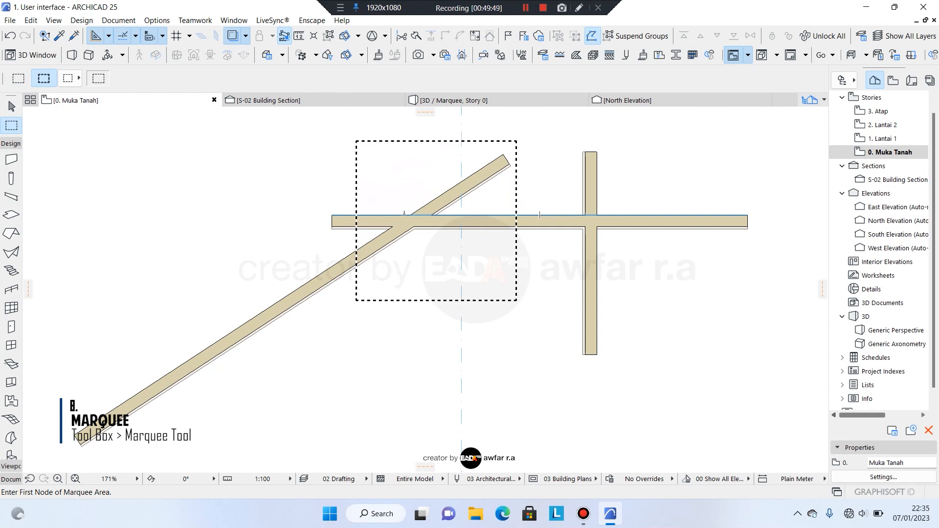
key("Escape")
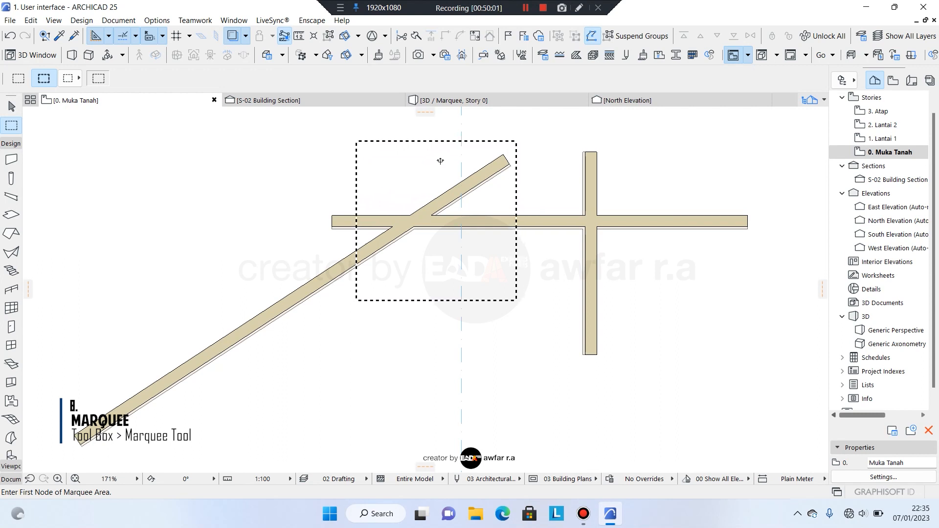
key("F5")
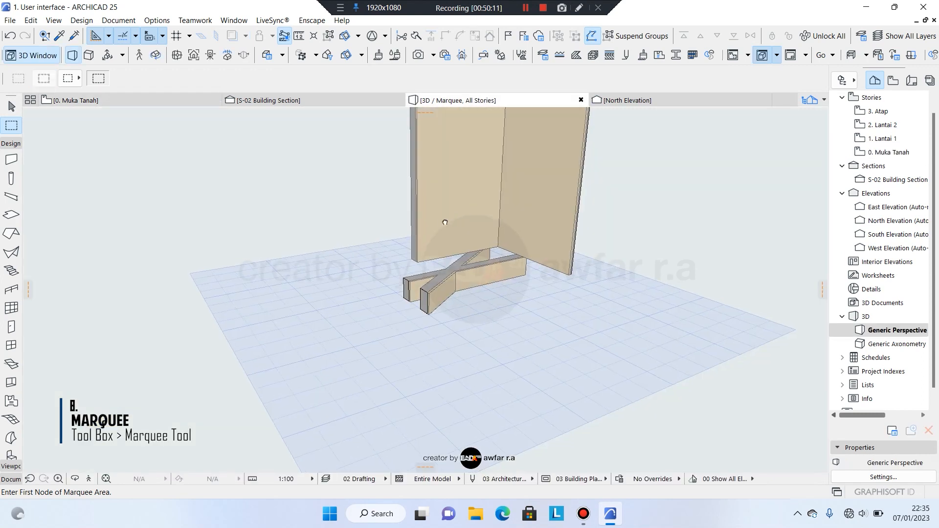
Pan, zoom and orbit the all-stories marquee 3D view to inspect the model's right side.
middle_click_drag(444, 221, 318, 356)
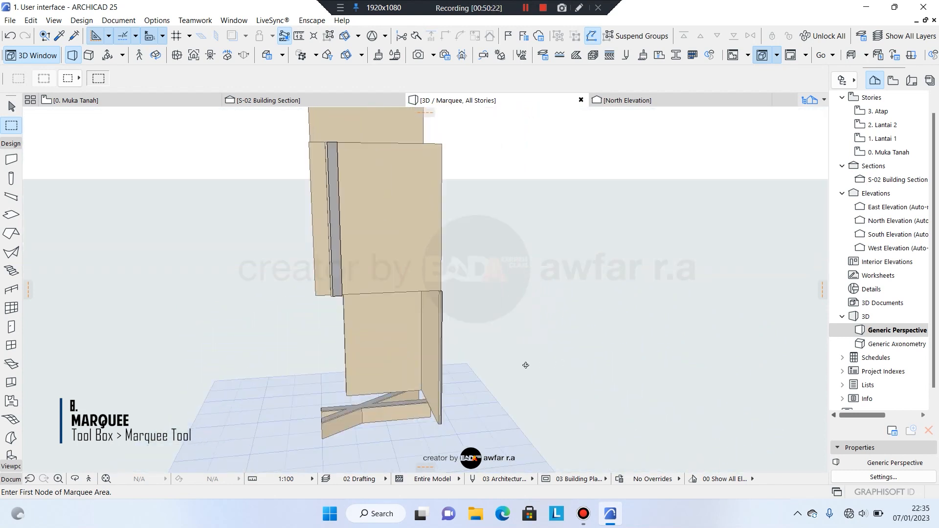
scroll(425, 396, "up", 3)
scroll(418, 407, "up", 2)
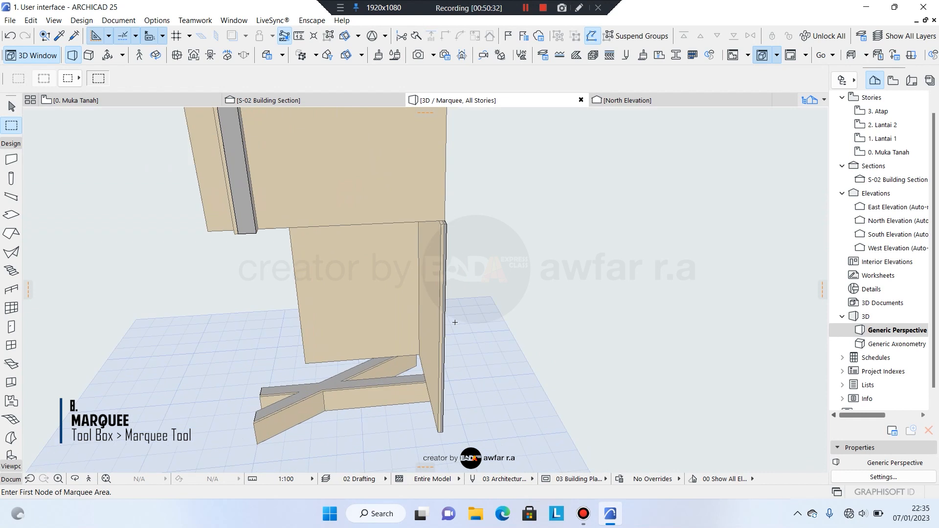
scroll(453, 321, "down", 6)
middle_click_drag(432, 339, 347, 331, "shift")
scroll(438, 346, "up", 2)
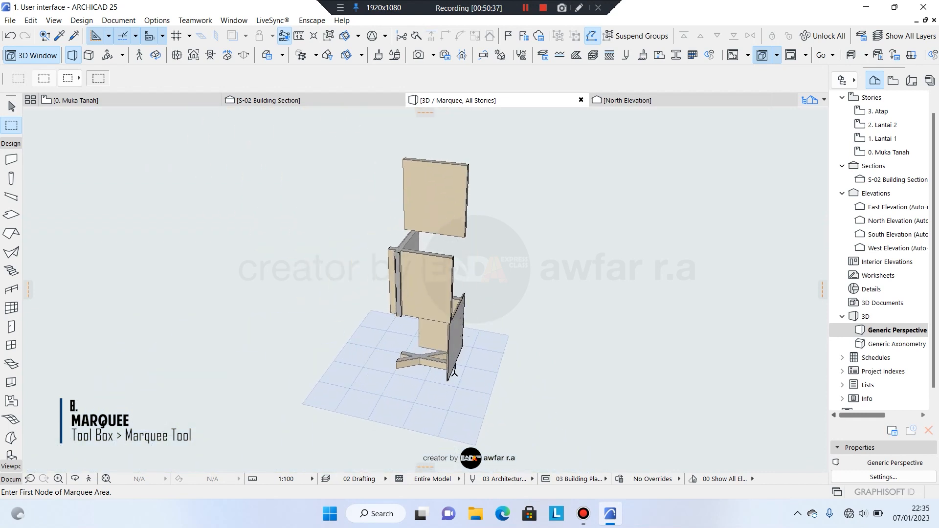
middle_click_drag(461, 365, 446, 363)
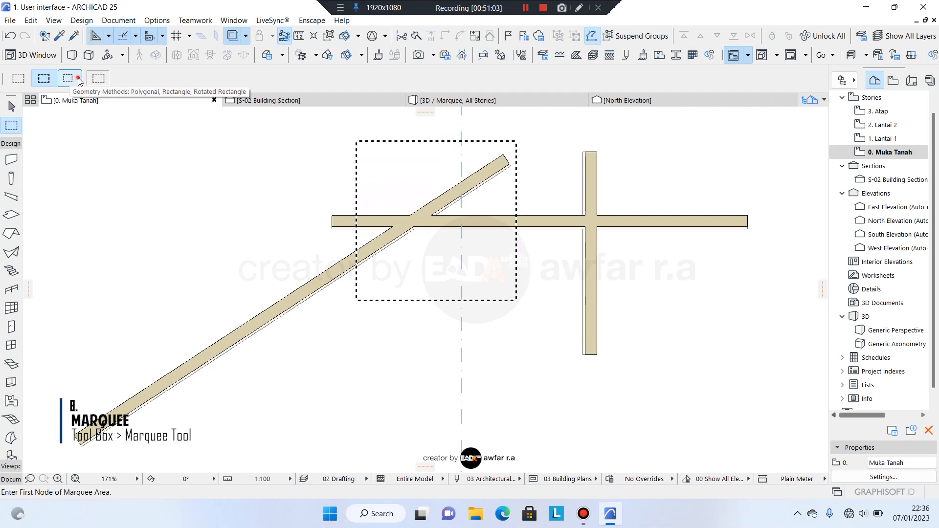
Draw a five-cornered polygonal marquee around the wall crossing.
left_click(80, 81)
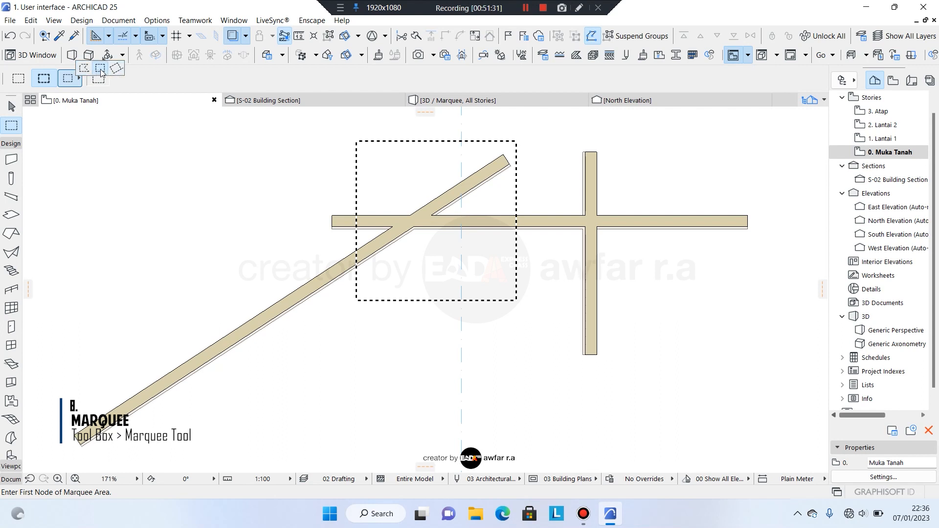
left_click(84, 71)
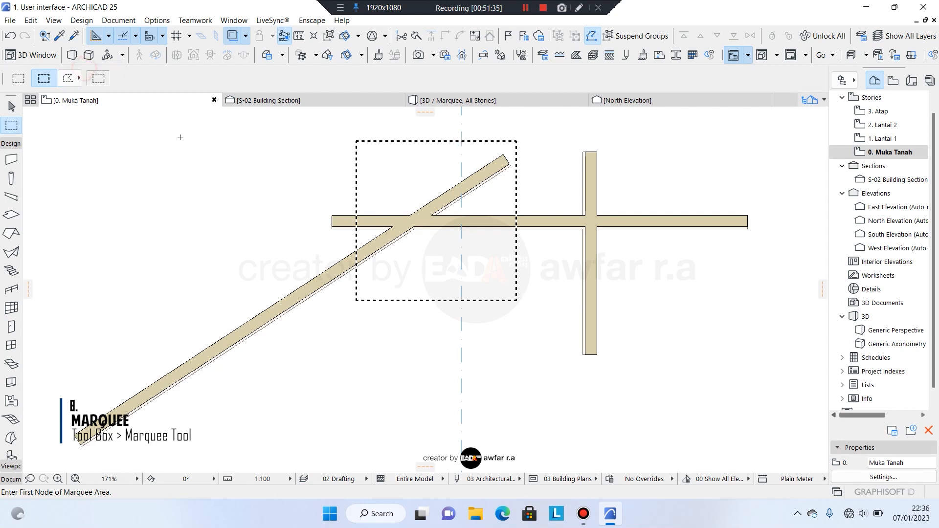
left_click(298, 201)
left_click(332, 325)
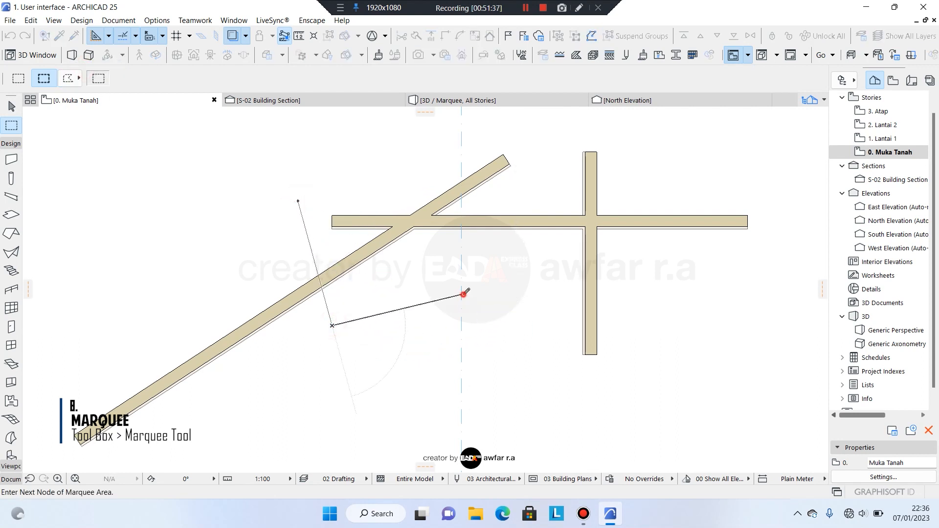
left_click(461, 295)
left_click(510, 193)
left_click(450, 154)
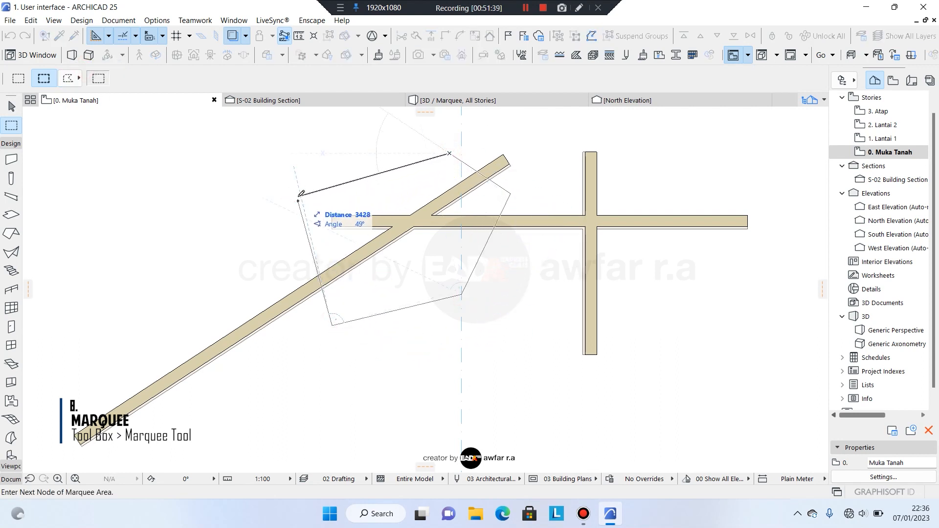
left_click(298, 201)
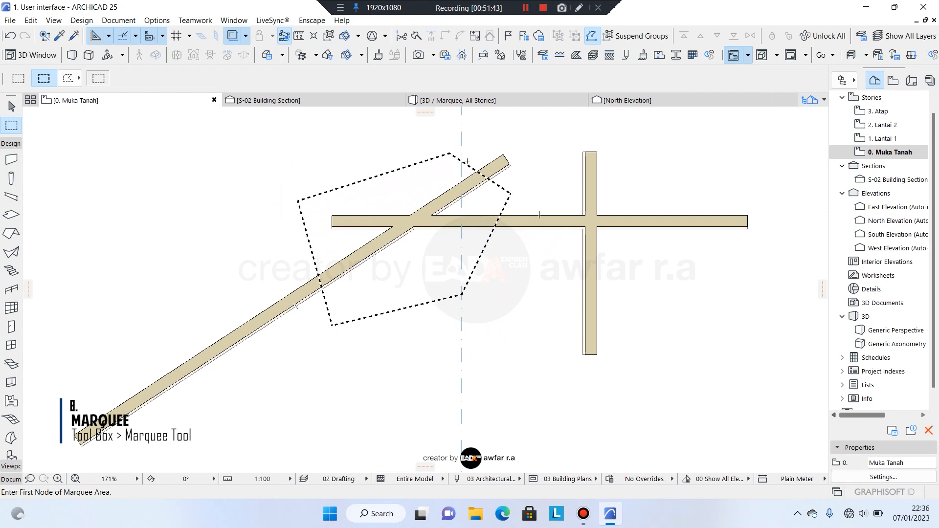
Check the polygon marquee area in 3D, return to the 0. Muka Tanah plan, and clear the marquee.
key("F5")
key("F2")
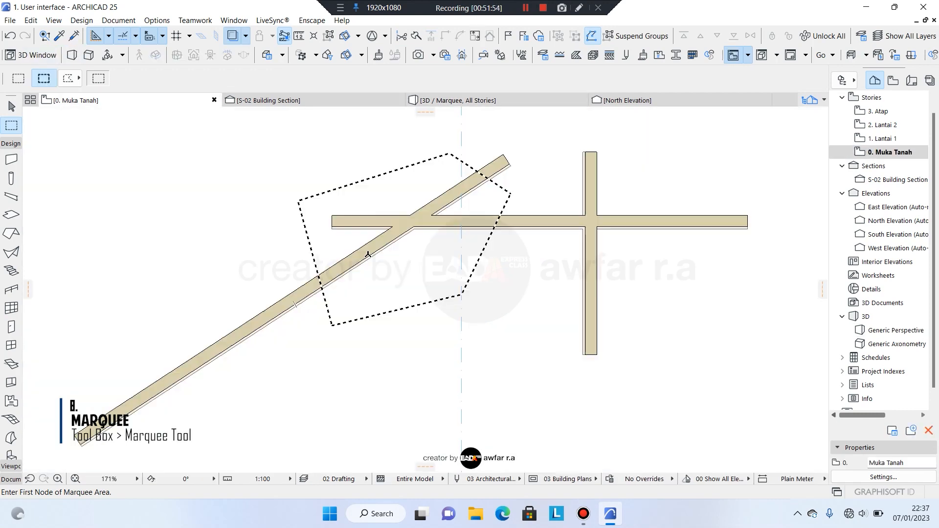
scroll(425, 278, "up", 2)
key("Escape")
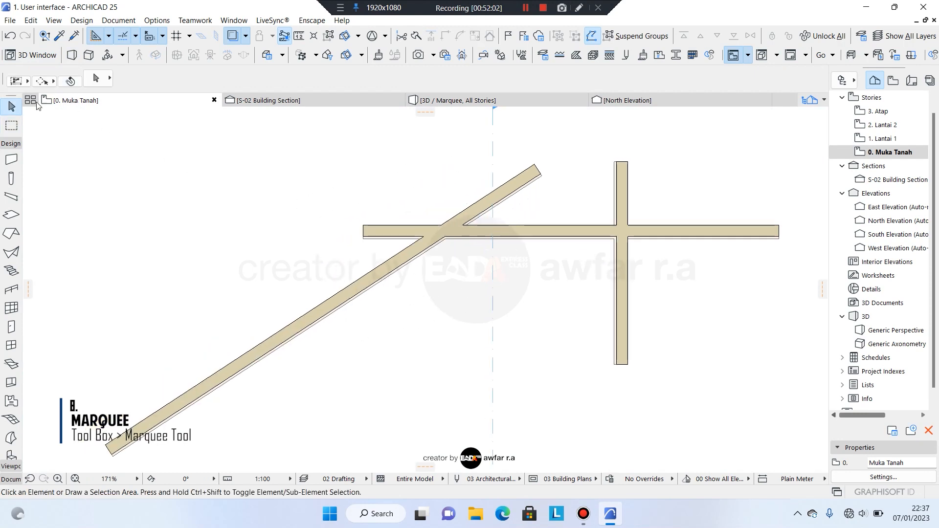
After briefly selecting the section line, turn on Quick Selection and select the horizontal wall.
left_click(12, 125)
left_click(73, 86)
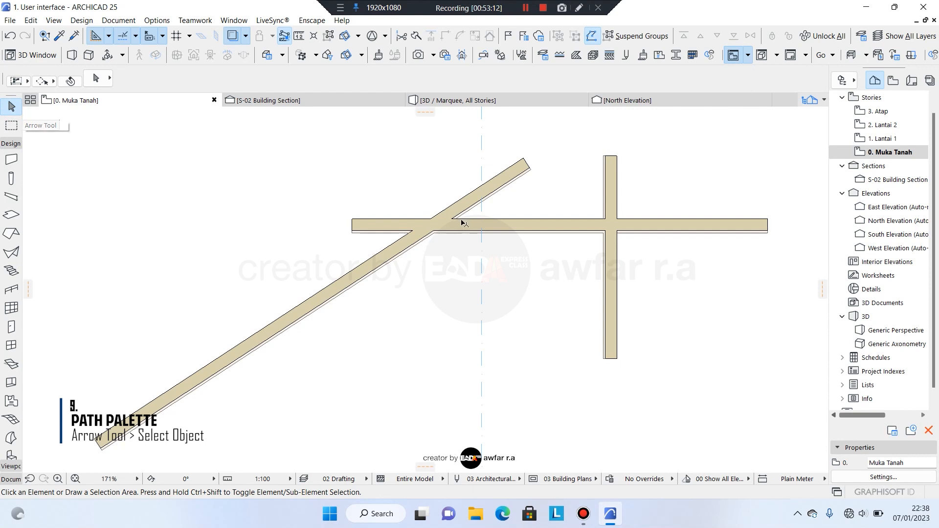
left_click(481, 225)
left_click(524, 233)
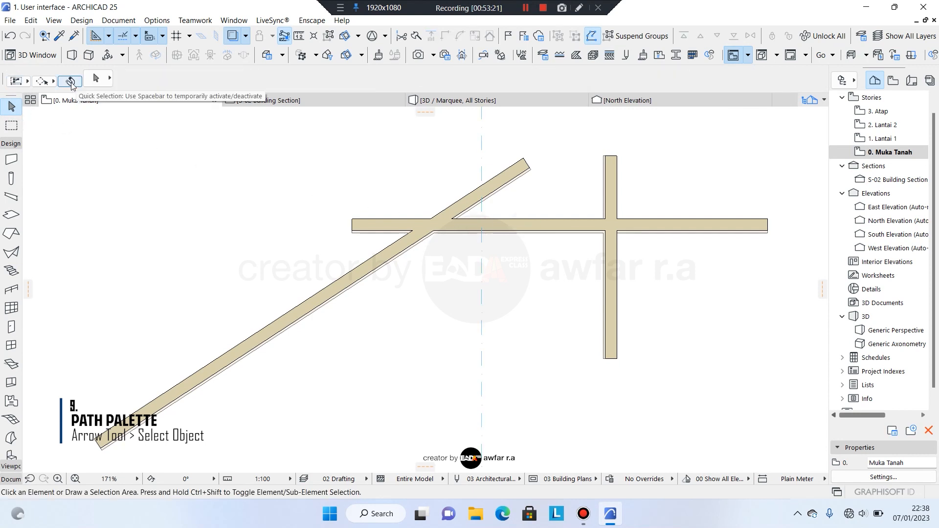
left_click(71, 82)
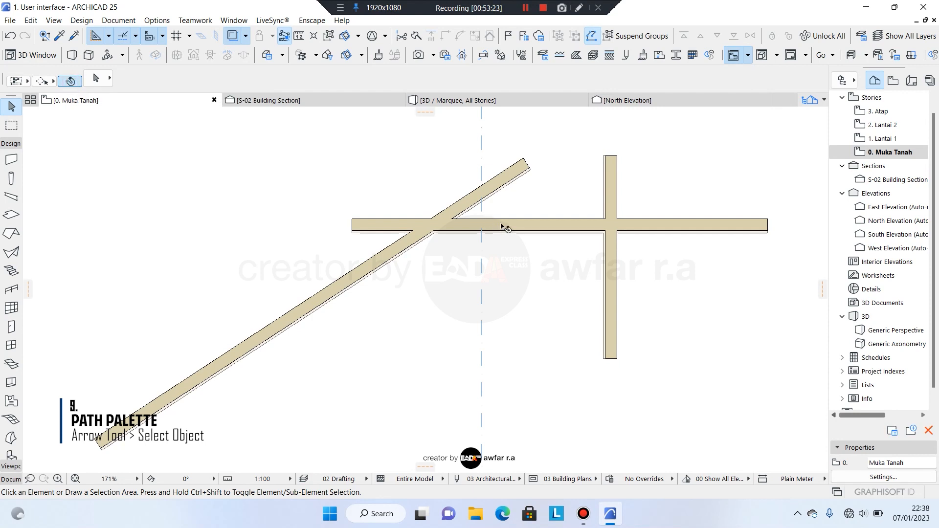
left_click(502, 226)
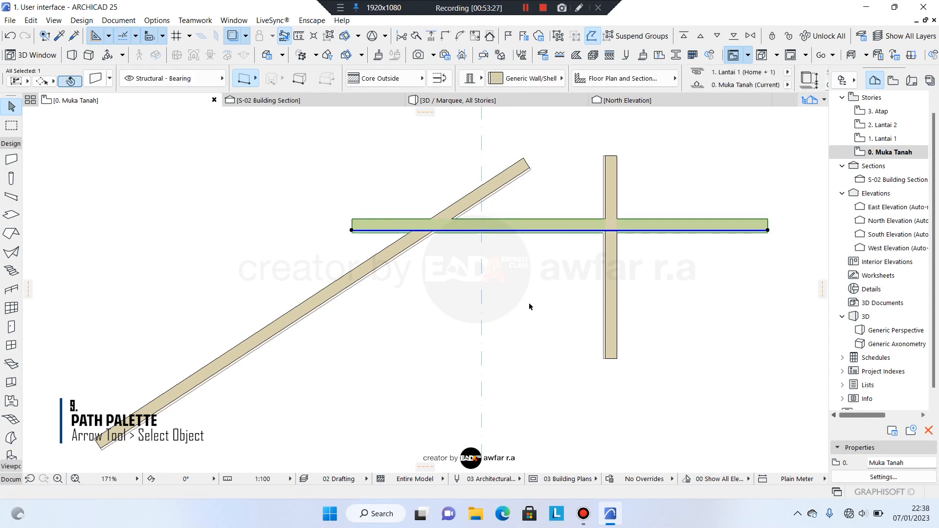
scroll(525, 220, "up", 2)
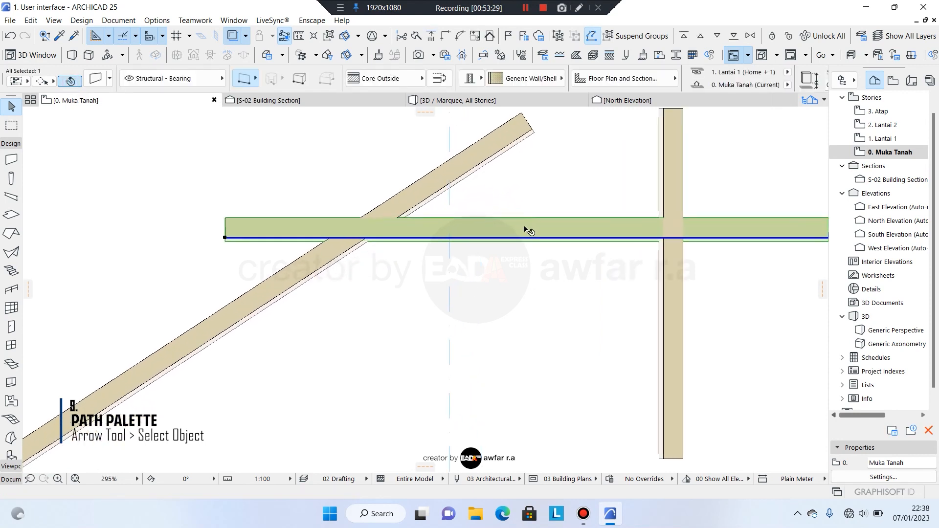
left_click(526, 228)
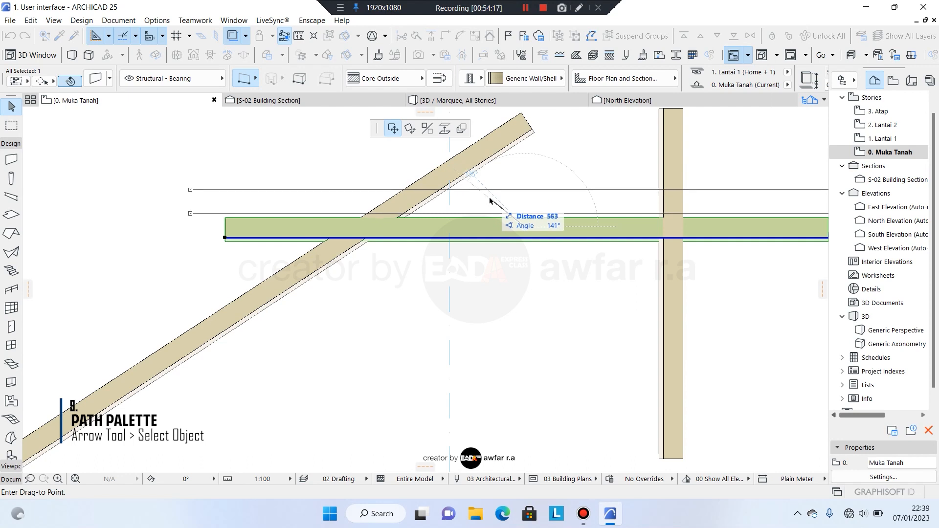
key("Escape")
key("Escape")
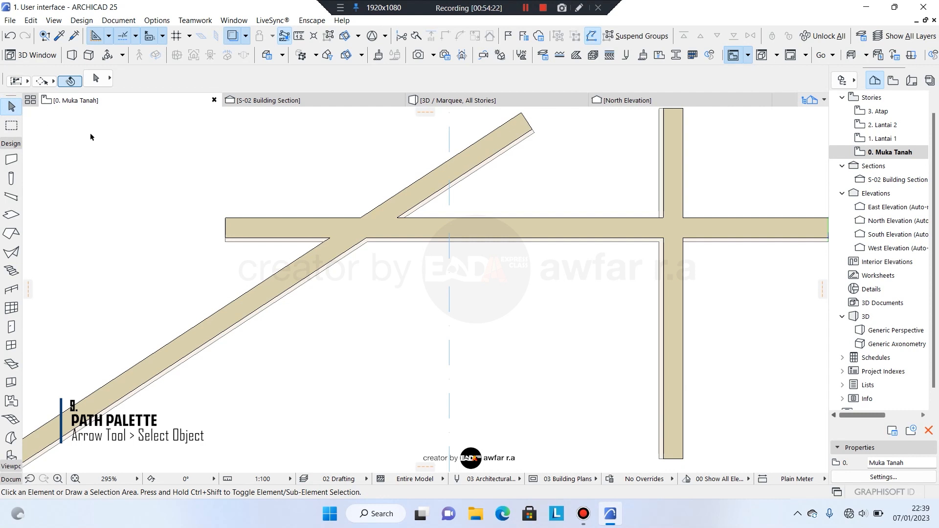
left_click(487, 230)
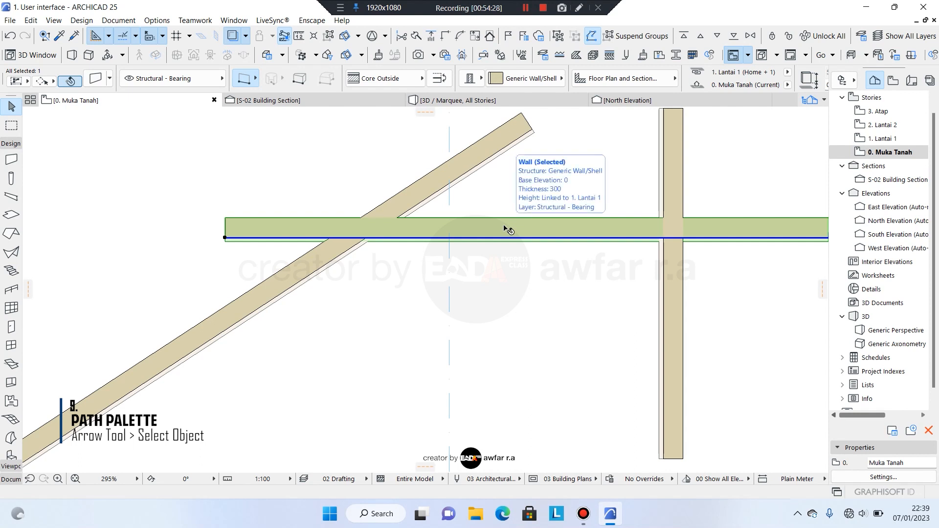
left_click(504, 225)
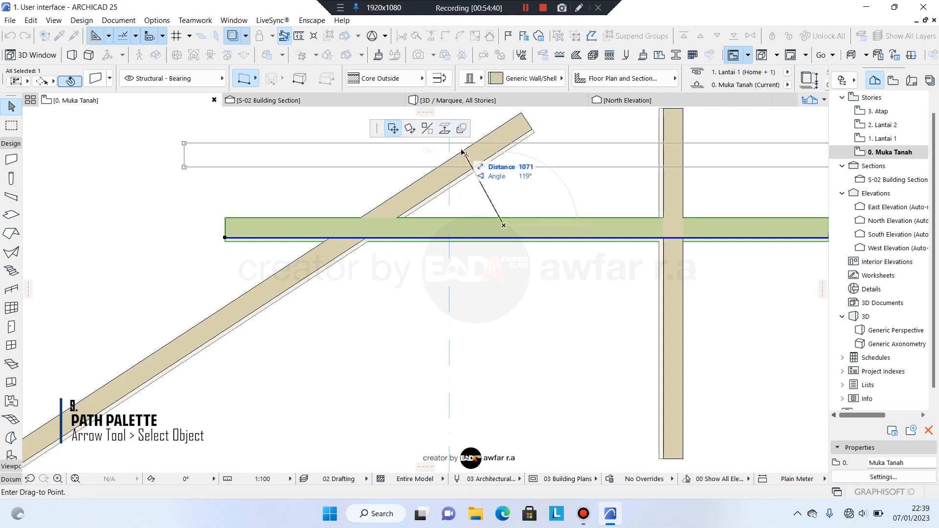
key("Escape")
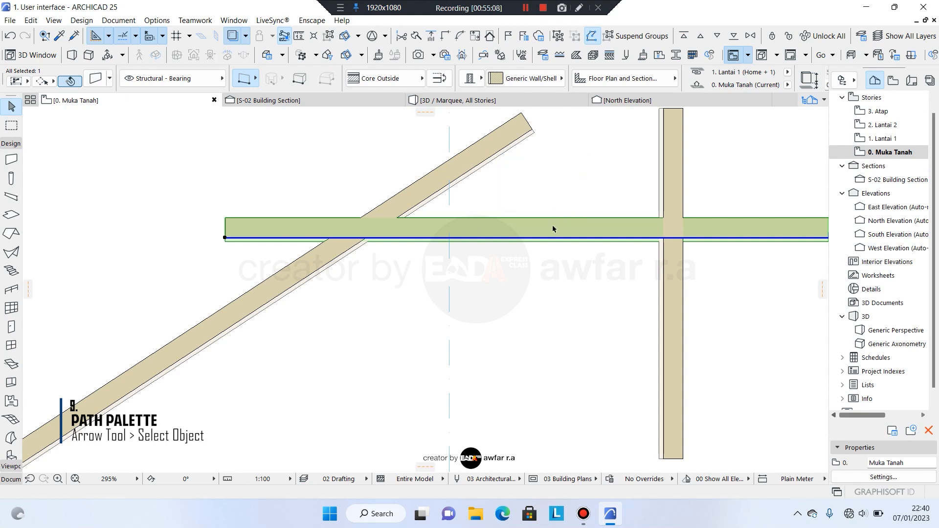
left_click(504, 227)
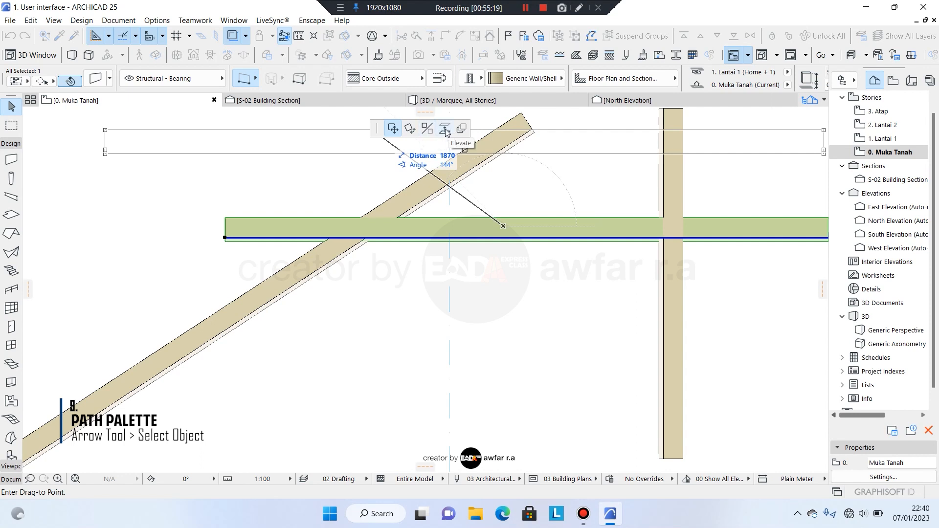
key("Escape")
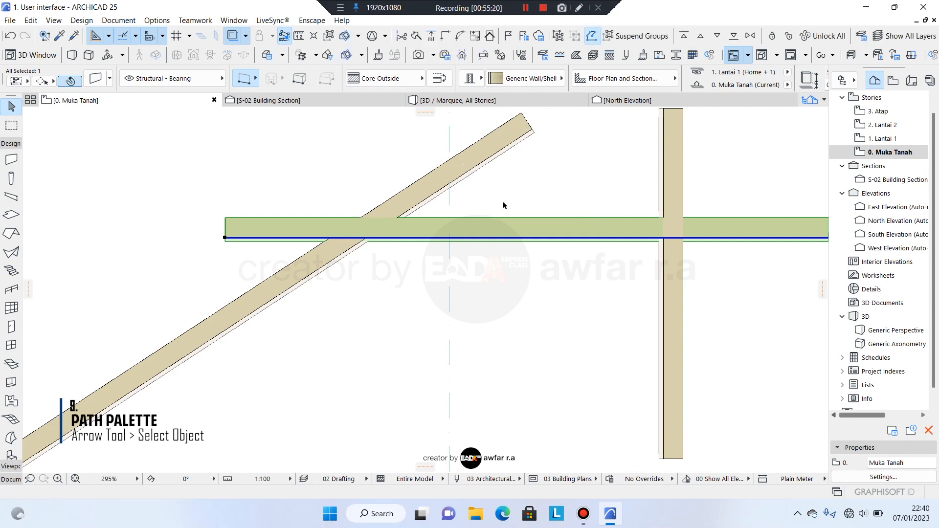
left_click(522, 238)
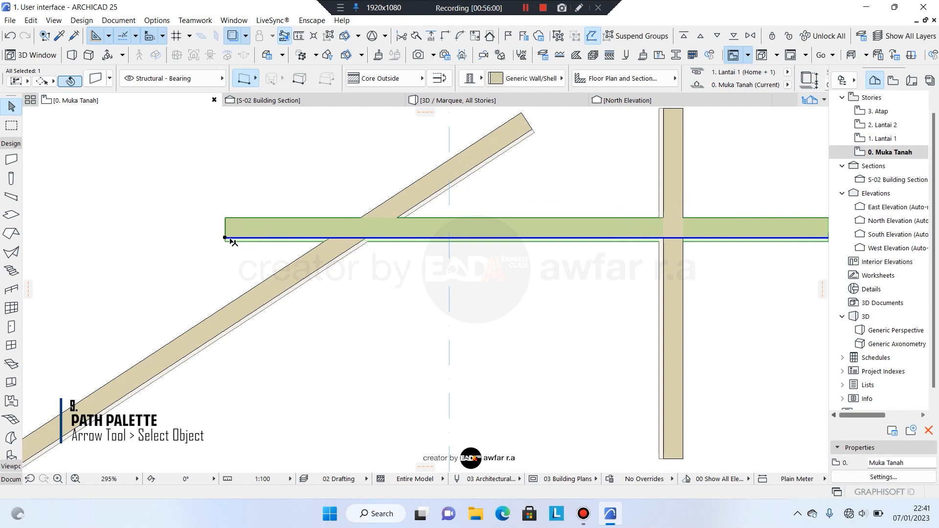
left_click(225, 239)
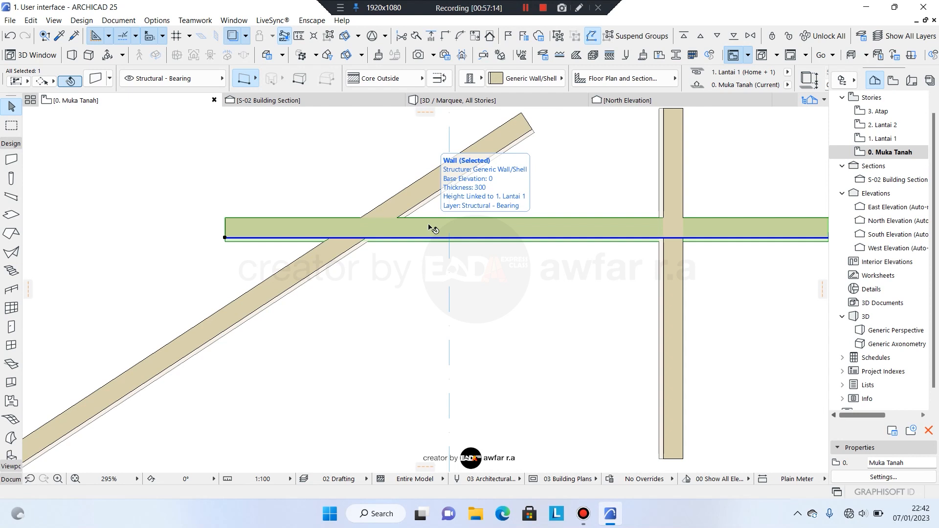
left_click(482, 227)
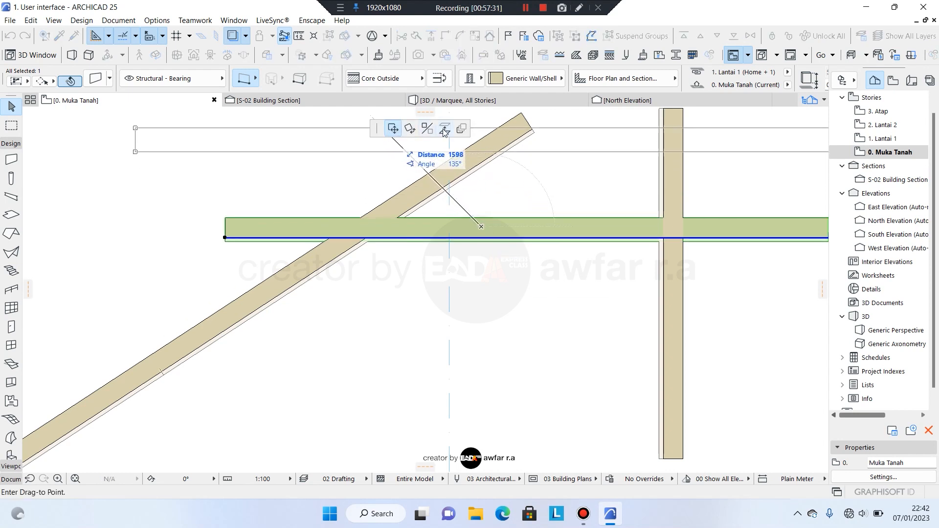
key("Escape")
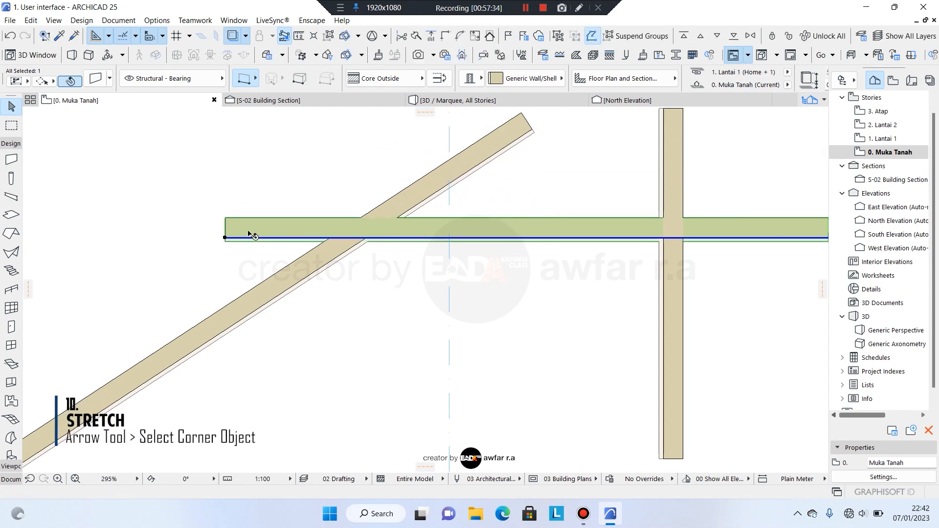
Stretch the horizontal wall's left end further left, past the diagonal wall.
left_click(225, 238)
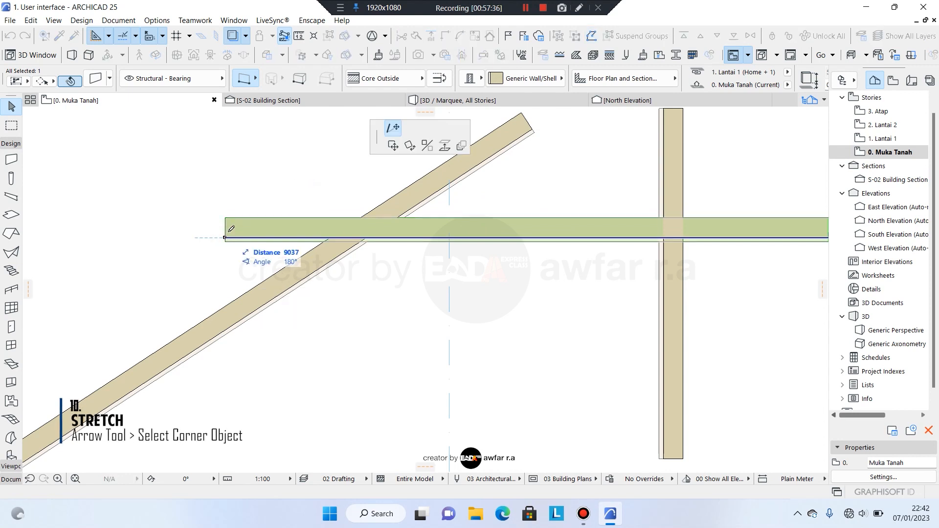
left_click(389, 129)
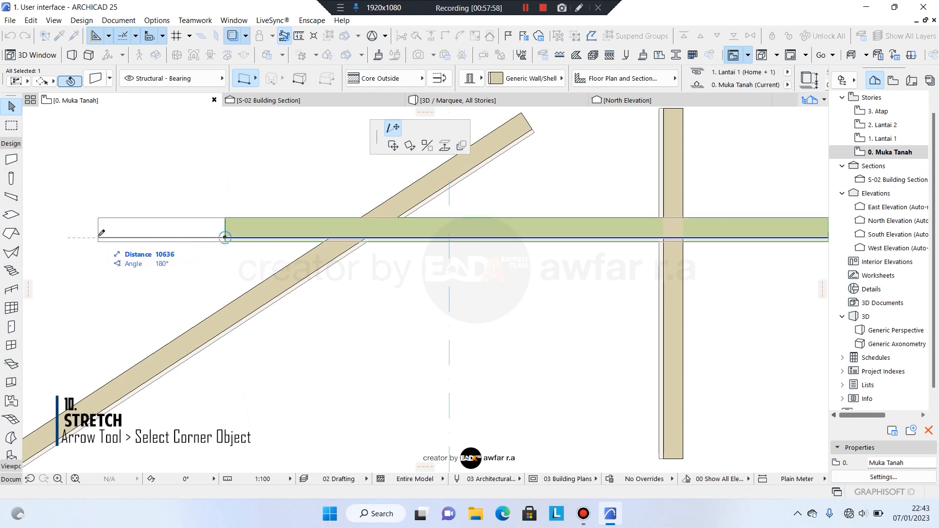
left_click(100, 235)
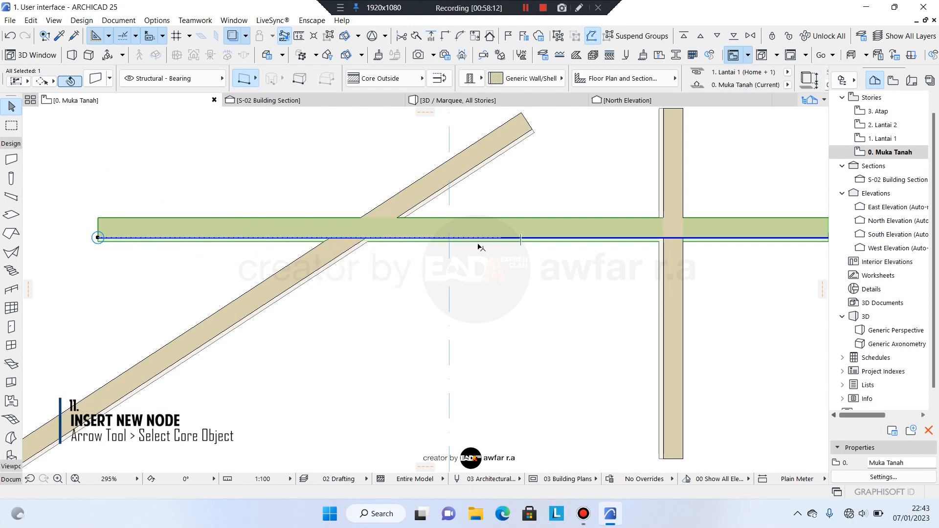
Insert a new mid-wall node pulled downward, bending the horizontal wall into a V.
scroll(460, 242, "down", 3)
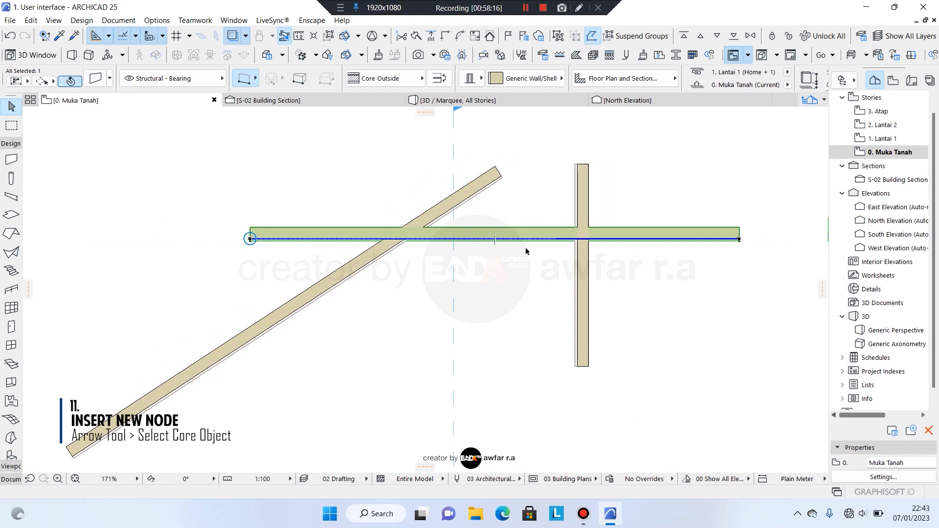
scroll(529, 246, "up", 1)
left_click(499, 238)
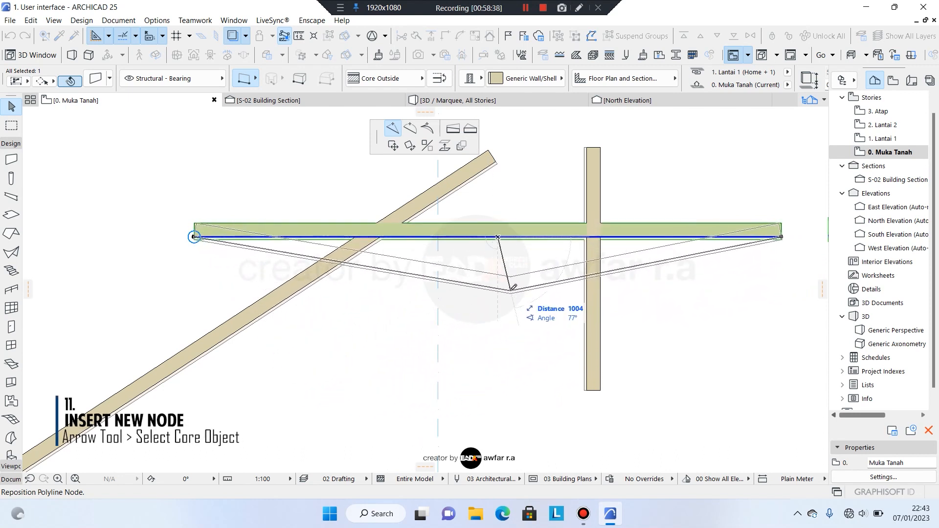
left_click(488, 334)
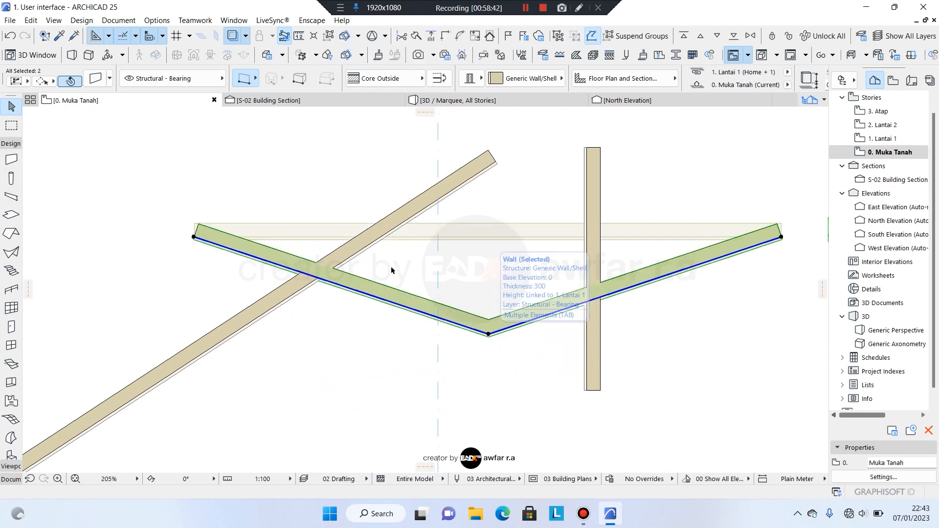
middle_click_drag(352, 294, 342, 266)
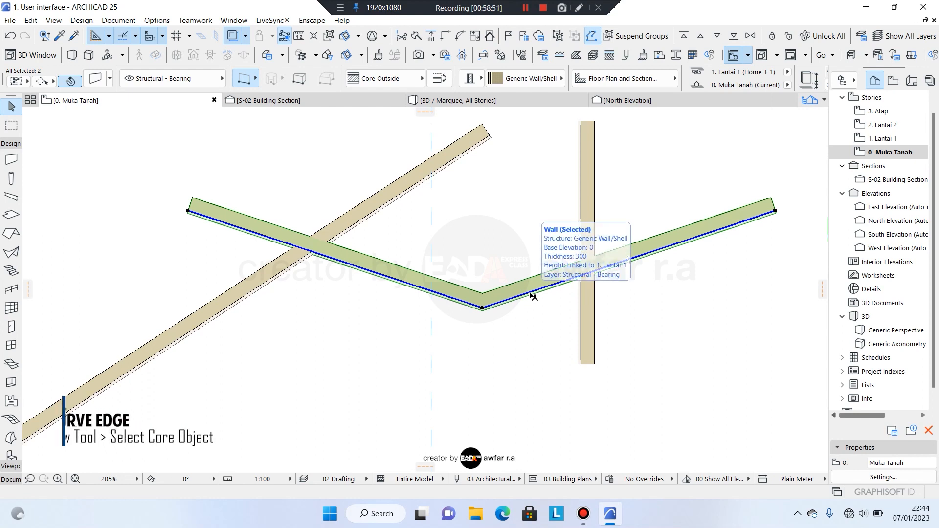
Curve the V-wall's right leg into a smooth arc, then begin an Offset Edge on it.
left_click_drag(530, 294, 437, 156)
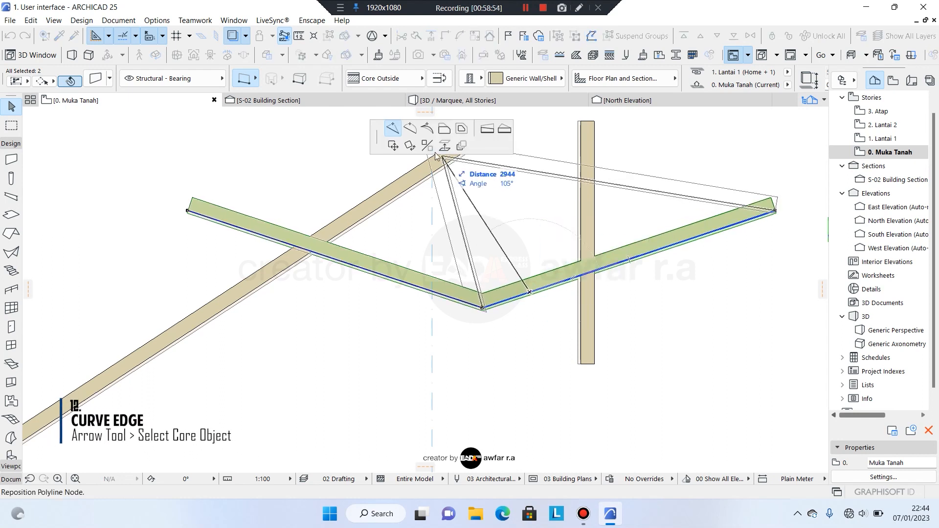
left_click(410, 129)
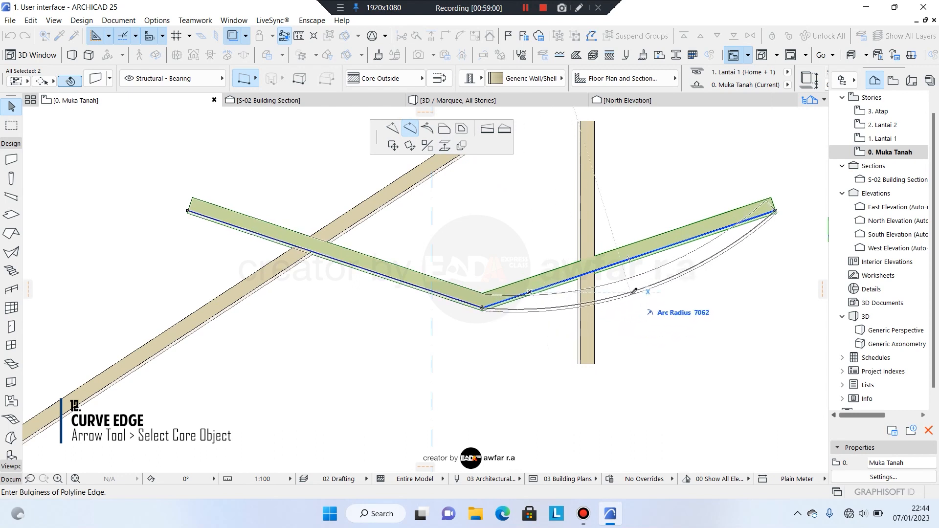
left_click(660, 289)
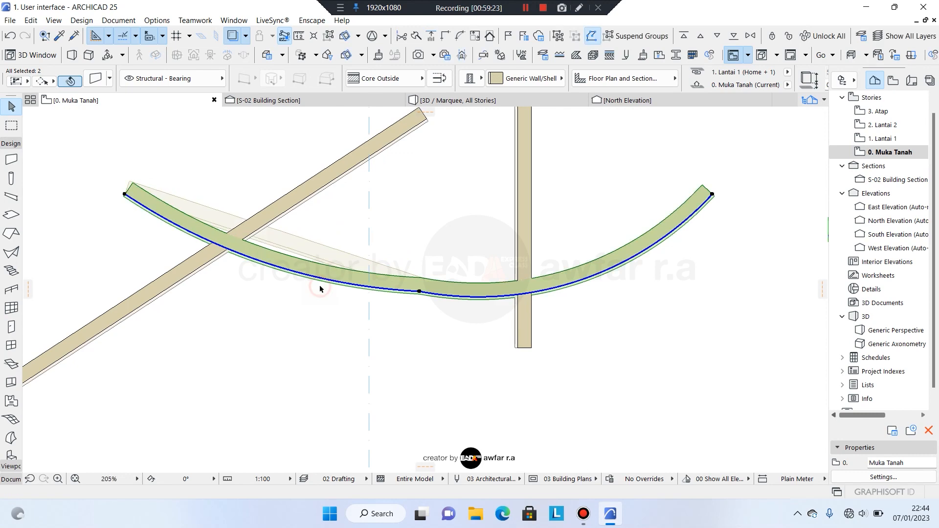
left_click(419, 291)
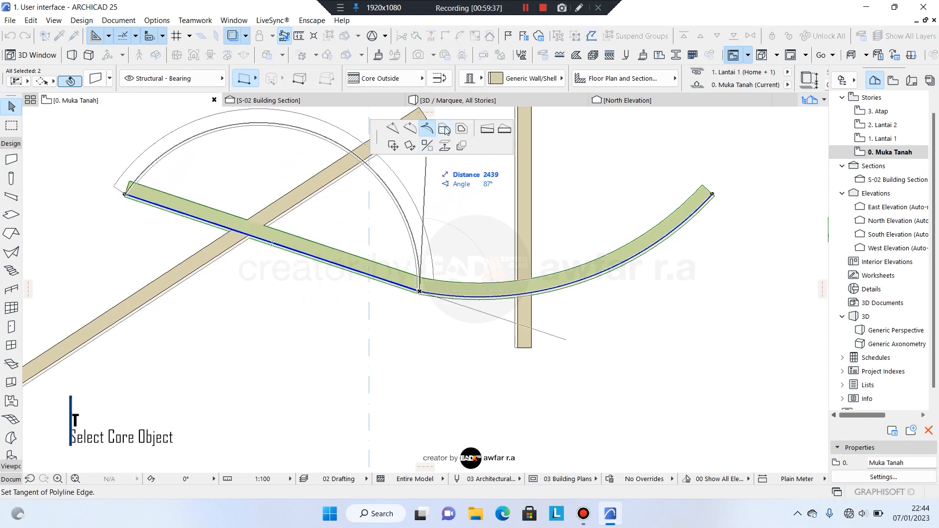
left_click(445, 130)
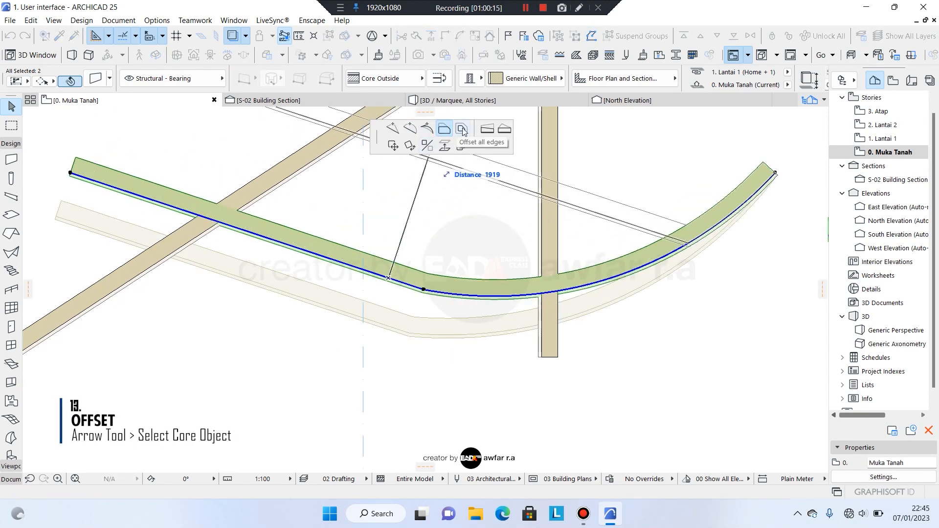
Offset all of the wall's edges to shift it parallel, then start dragging the joined walls.
left_click(379, 318)
left_click(461, 128)
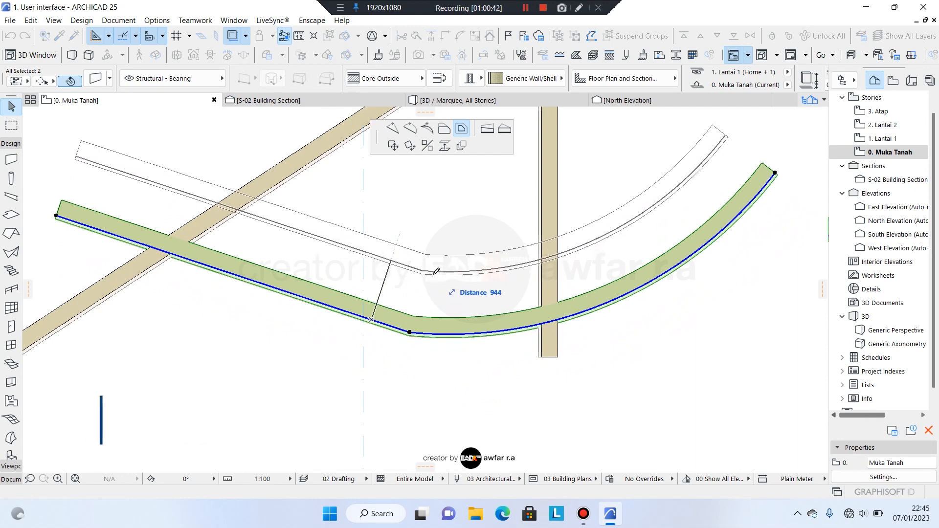
left_click(436, 271)
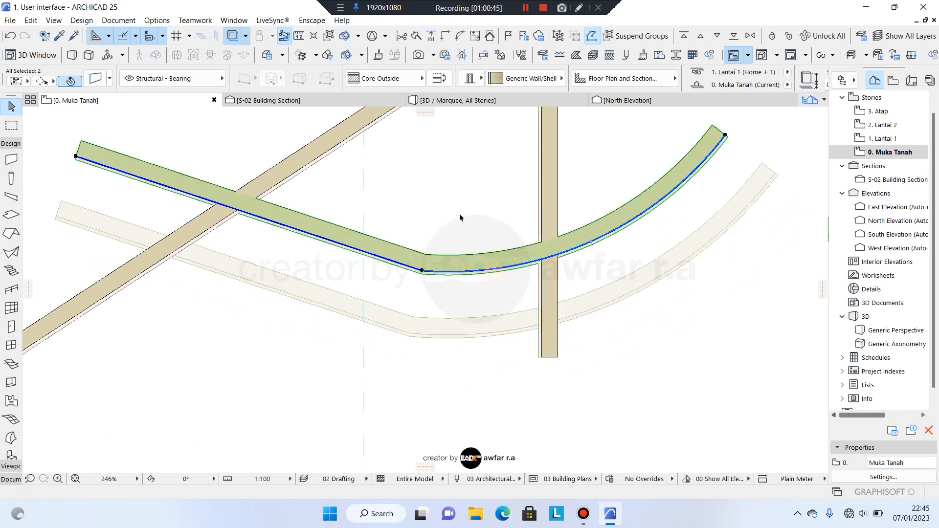
middle_click_drag(411, 244, 459, 295)
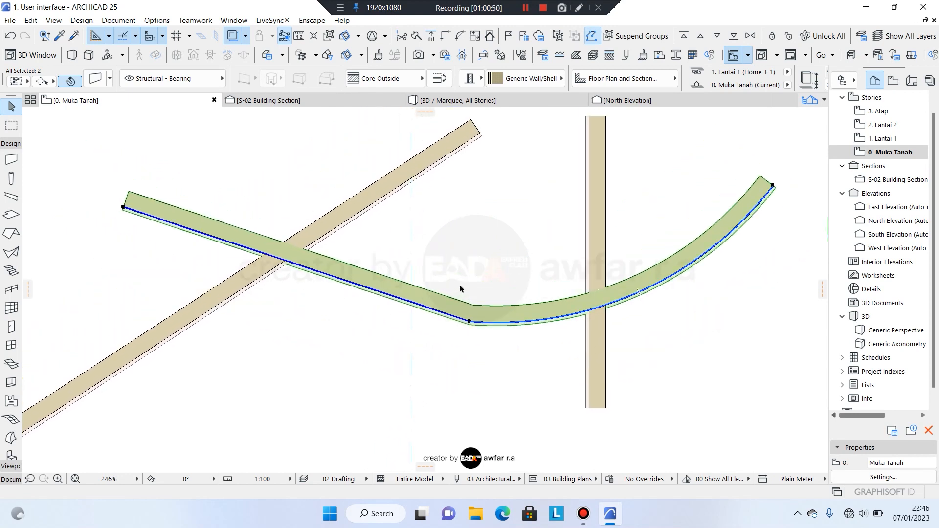
left_click(394, 286)
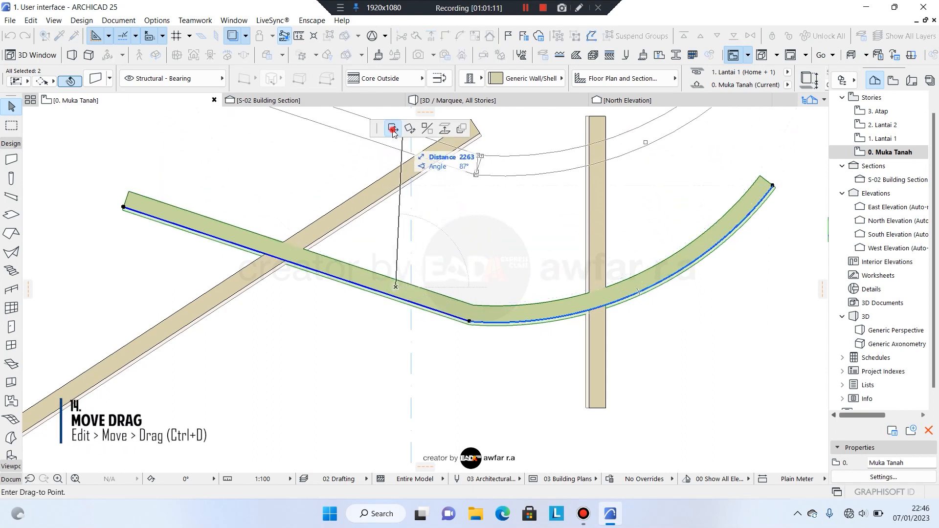
Drop the joined walls slightly higher, then rotate them about 13° around a point below the bend.
left_click(398, 248)
left_click(397, 247)
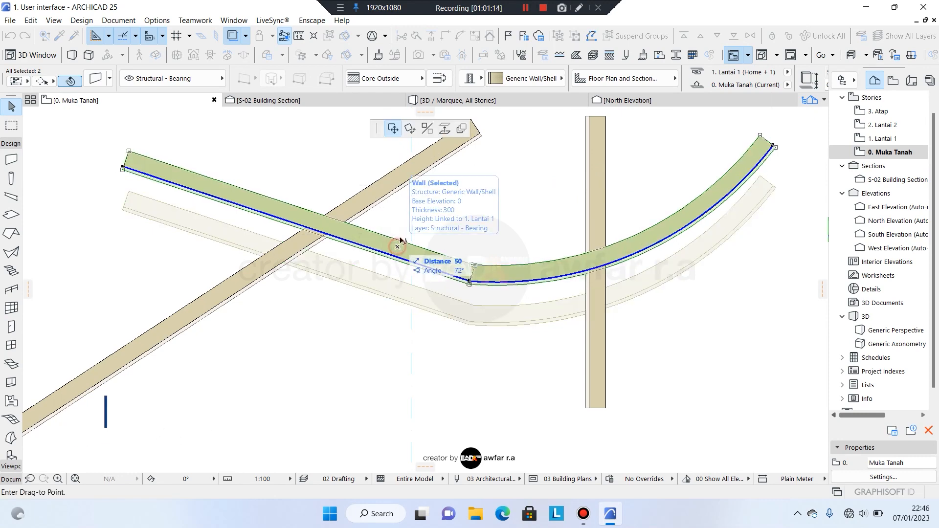
left_click(410, 129)
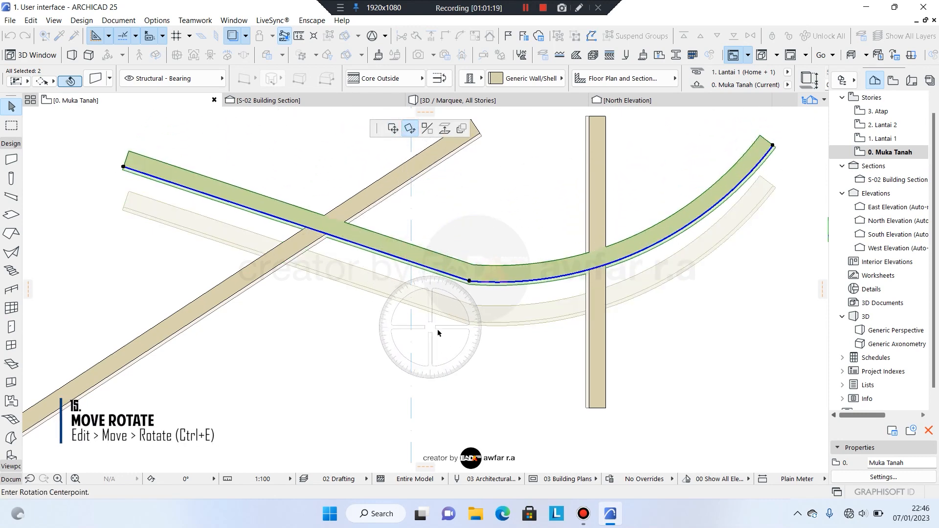
left_click(469, 322)
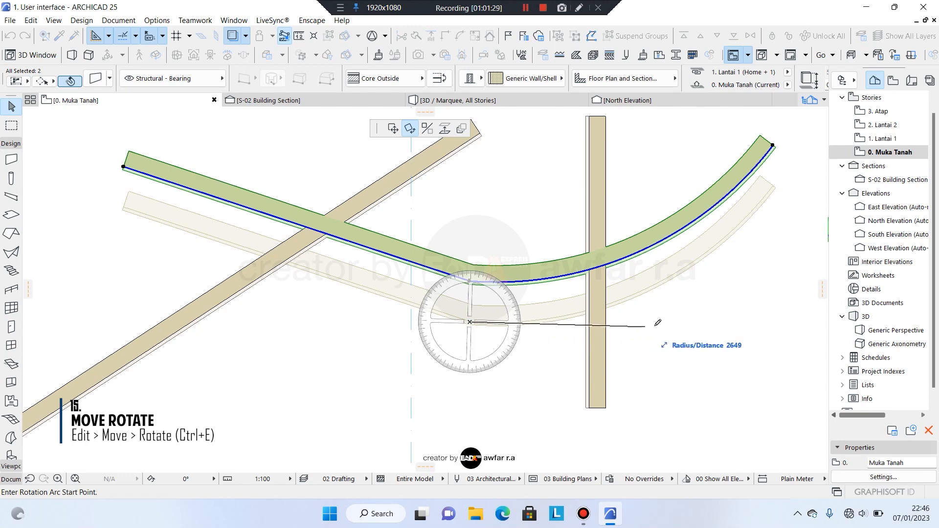
left_click(716, 322)
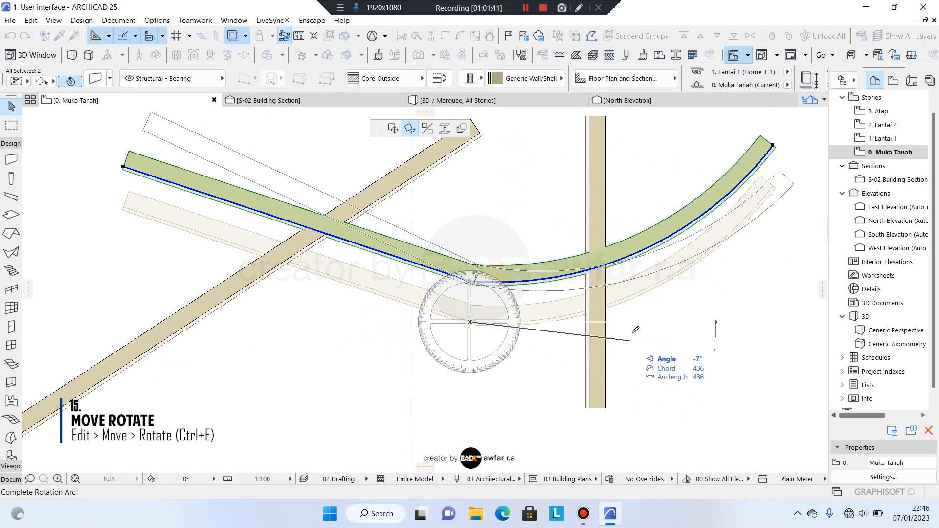
left_click(670, 274)
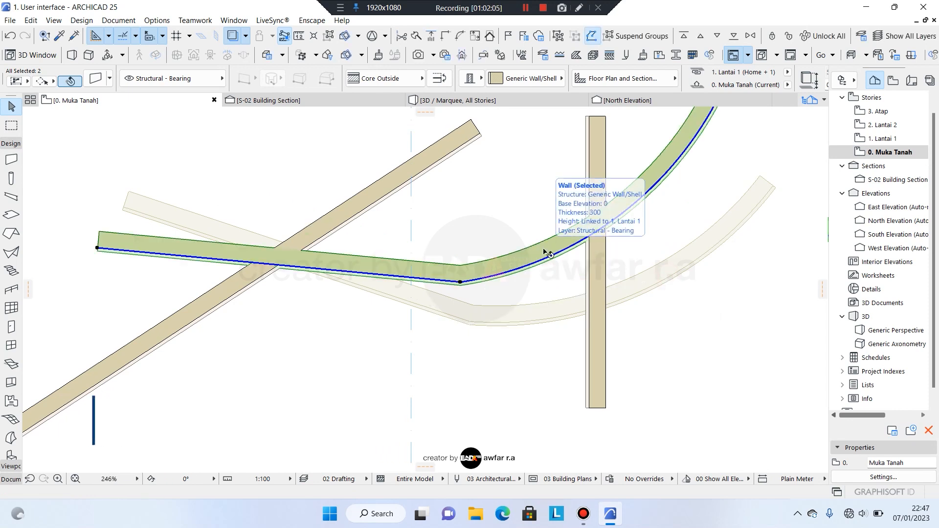
key("ctrl+e")
Mirror the joined walls across a horizontal axis drawn level with their bend.
left_click(431, 128)
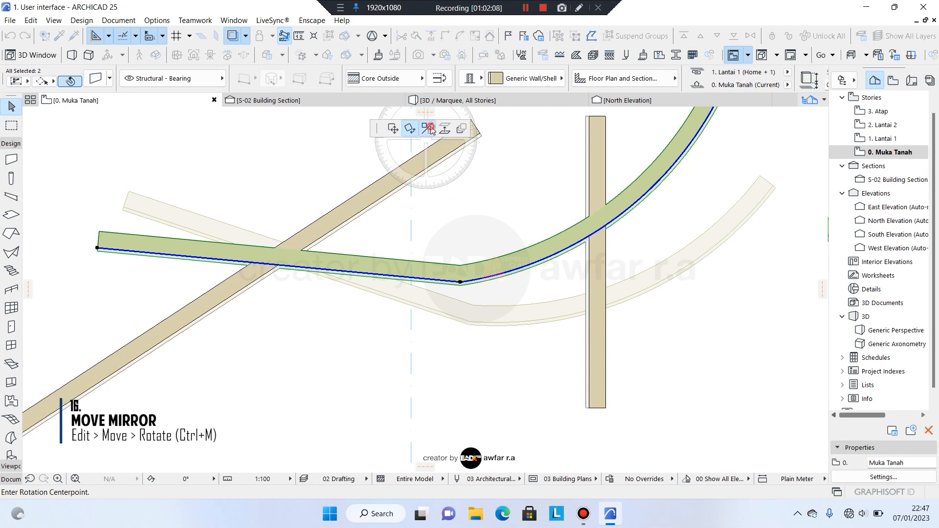
left_click(306, 321)
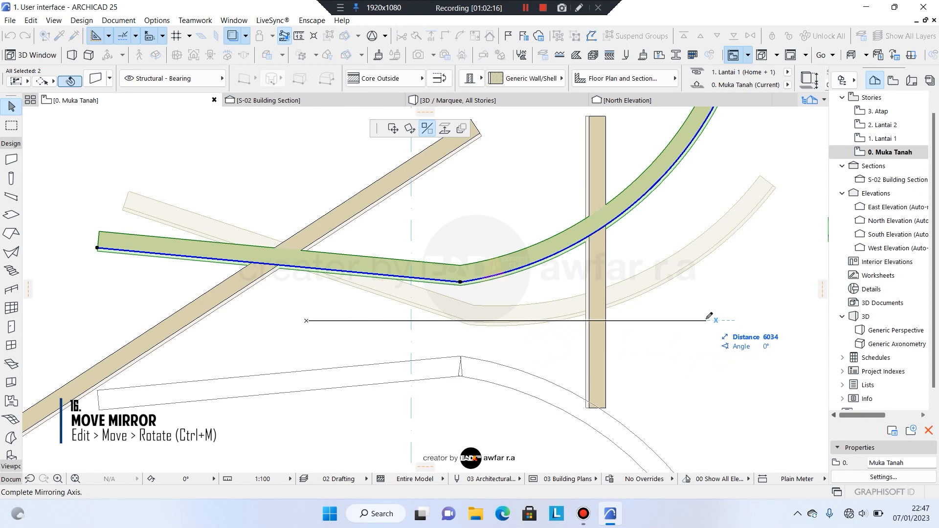
left_click(706, 321)
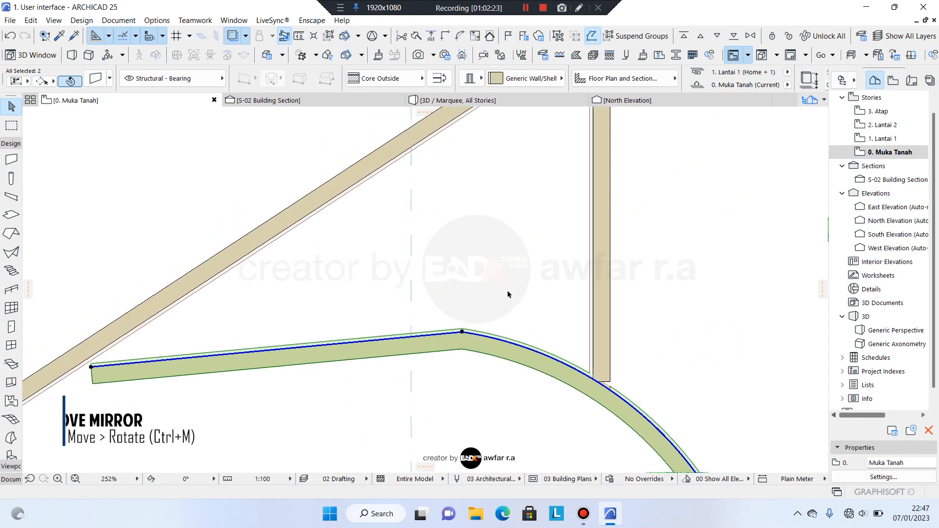
Adjust the plan view and deselect the two mirrored walls.
scroll(508, 294, "down", 1)
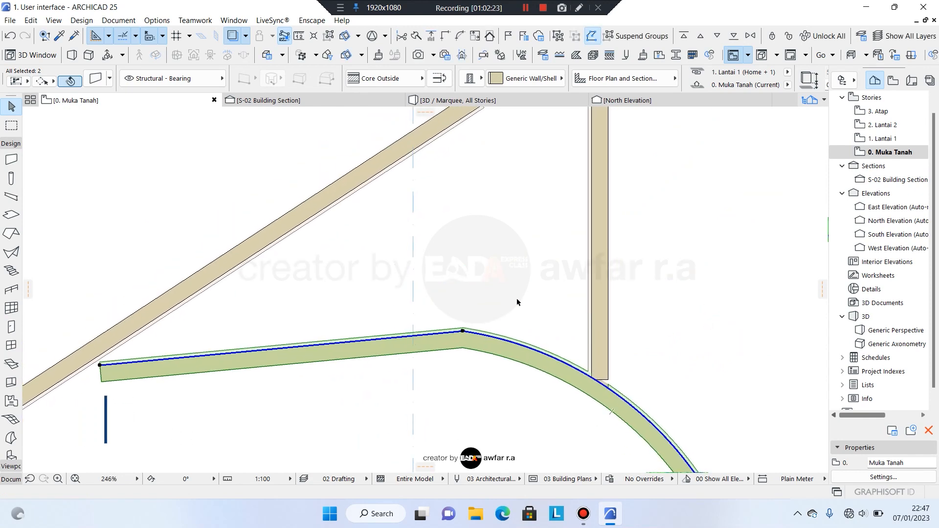
scroll(452, 273, "down", 6)
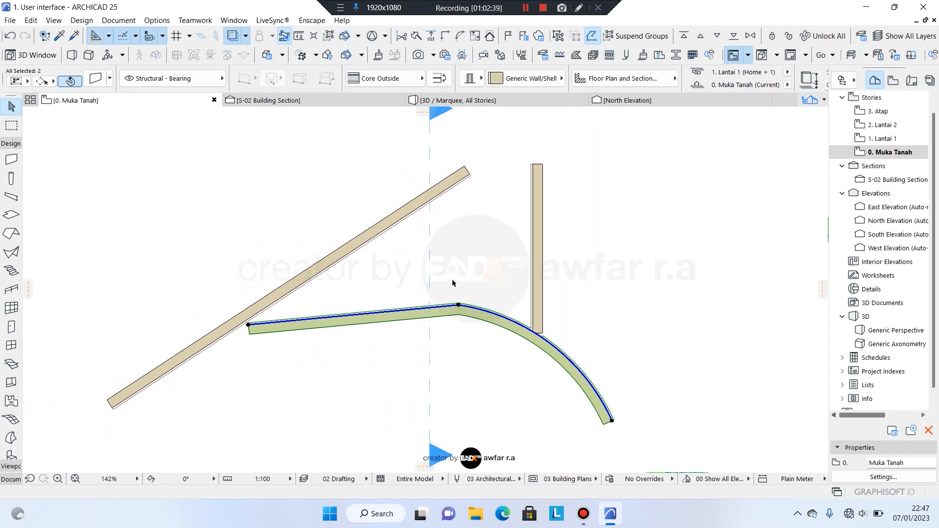
scroll(469, 303, "down", 1)
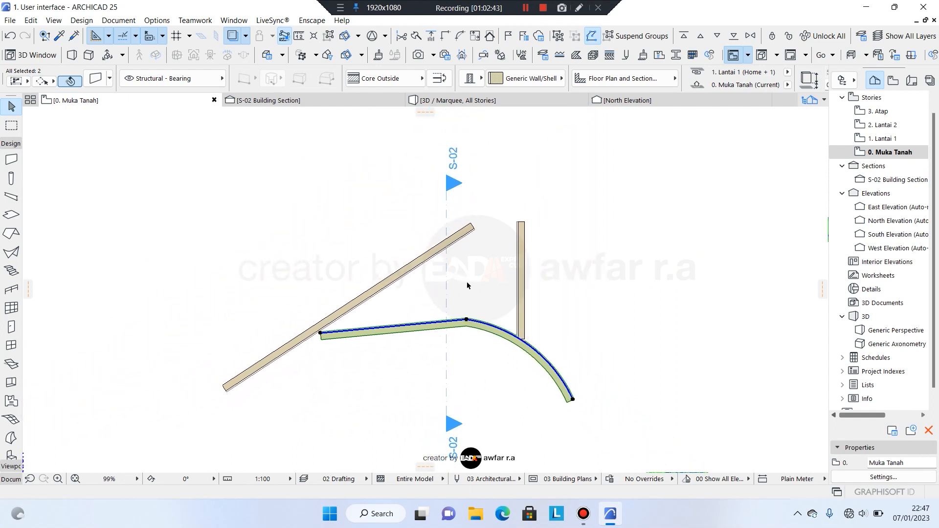
scroll(447, 311, "up", 5)
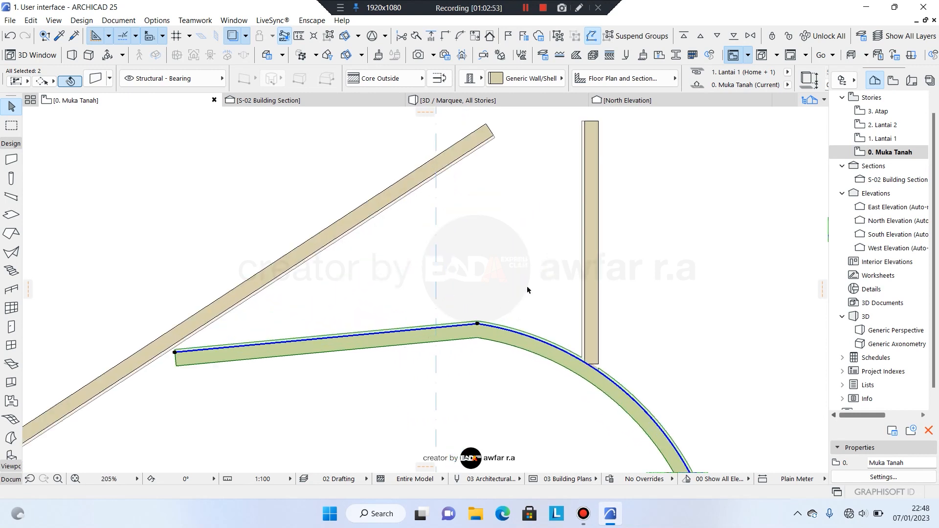
scroll(535, 324, "down", 4)
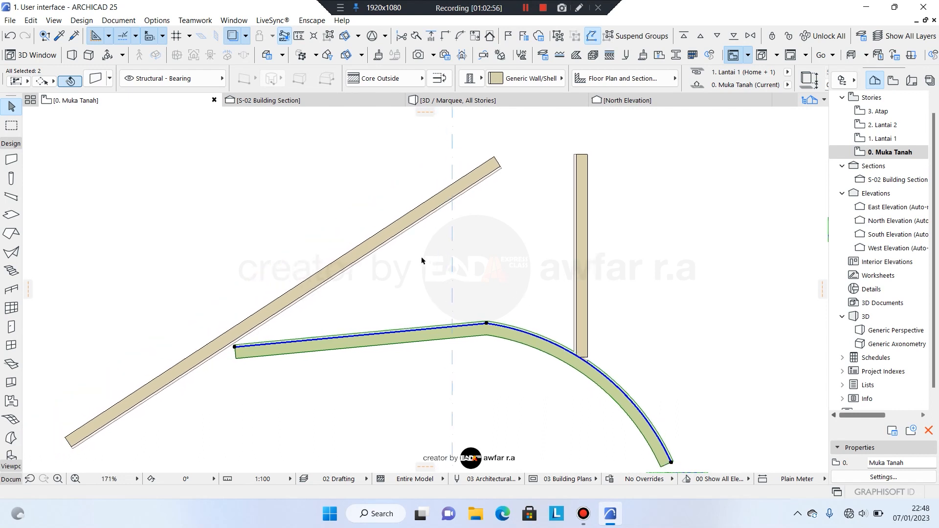
scroll(524, 269, "up", 2)
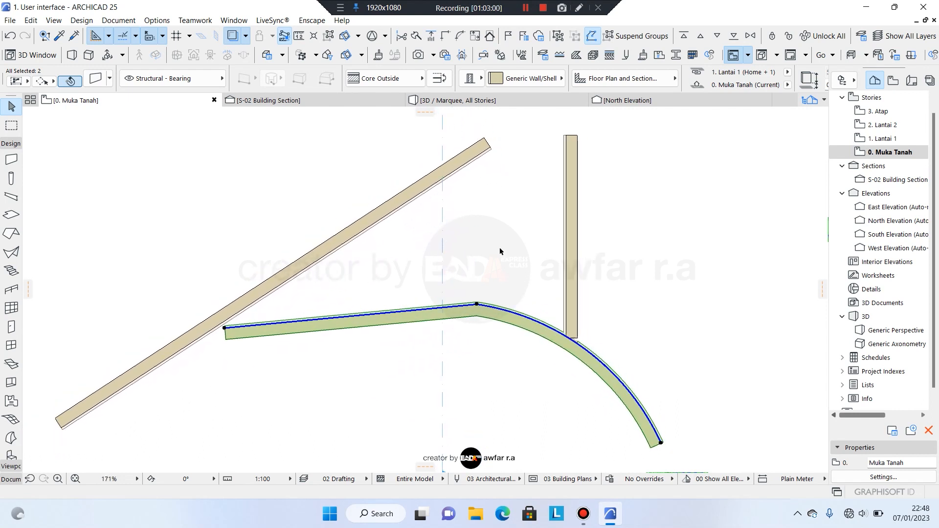
middle_click_drag(500, 248, 524, 253)
middle_click_drag(532, 262, 515, 255)
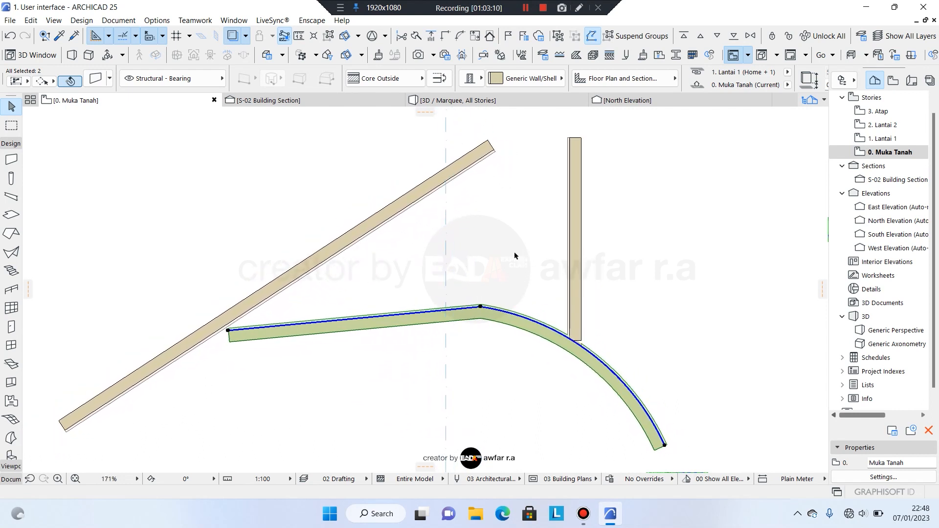
left_click(497, 256)
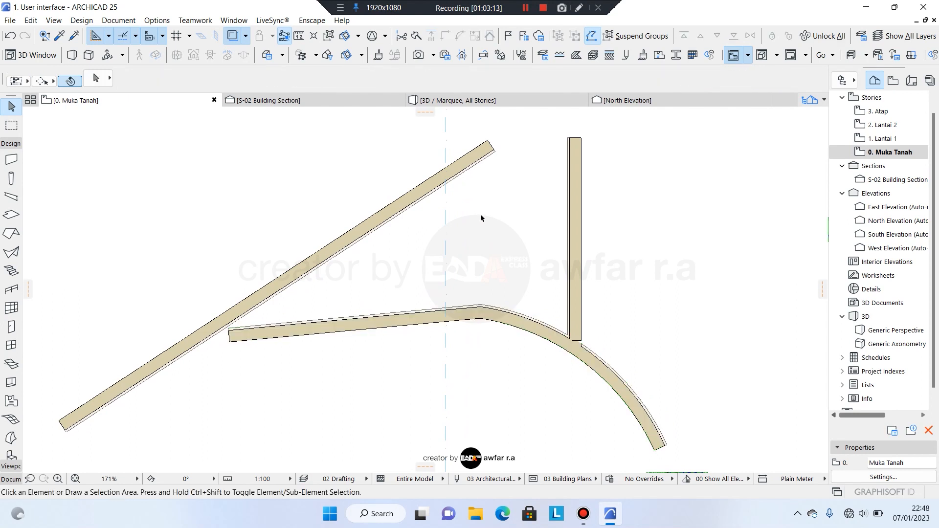
scroll(497, 256, "down", 4)
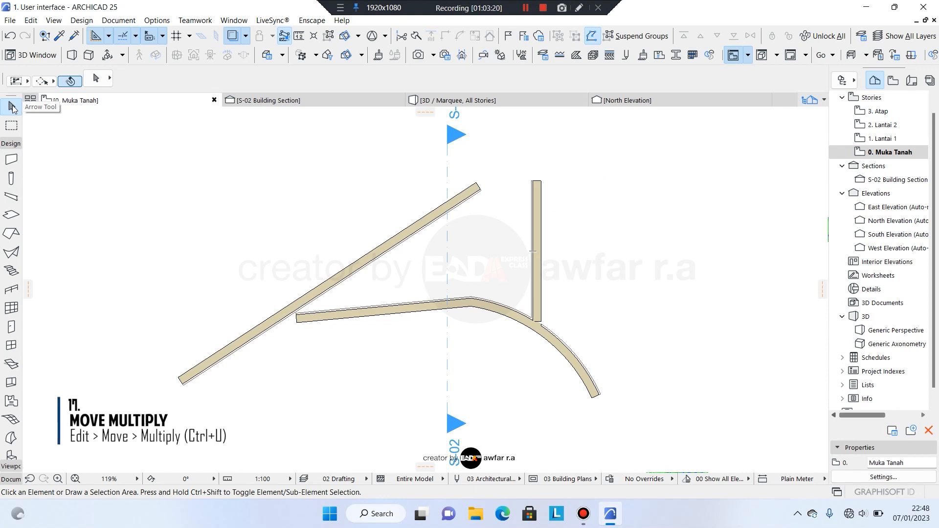
Select the vertical wall and open its Multiply settings, keeping Drag, Increment and Spread.
left_click(538, 218)
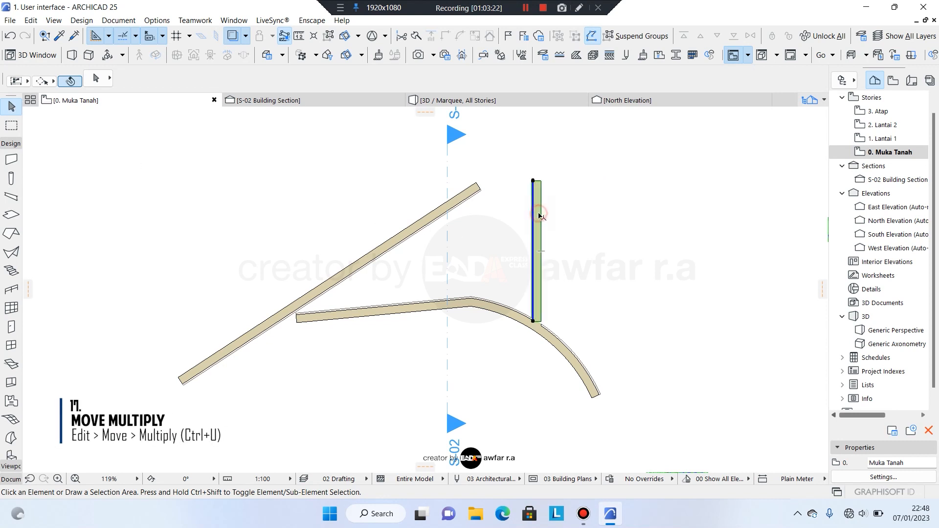
scroll(558, 215, "up", 2)
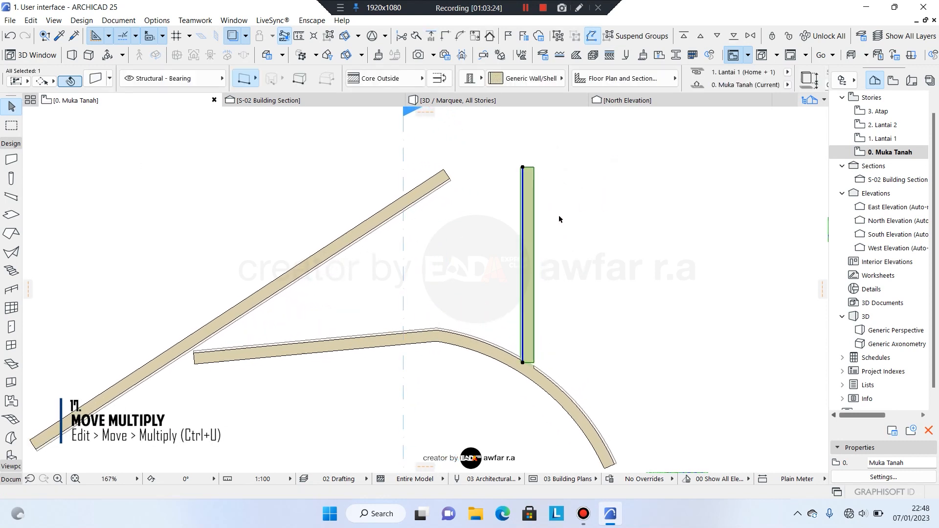
left_click(530, 186)
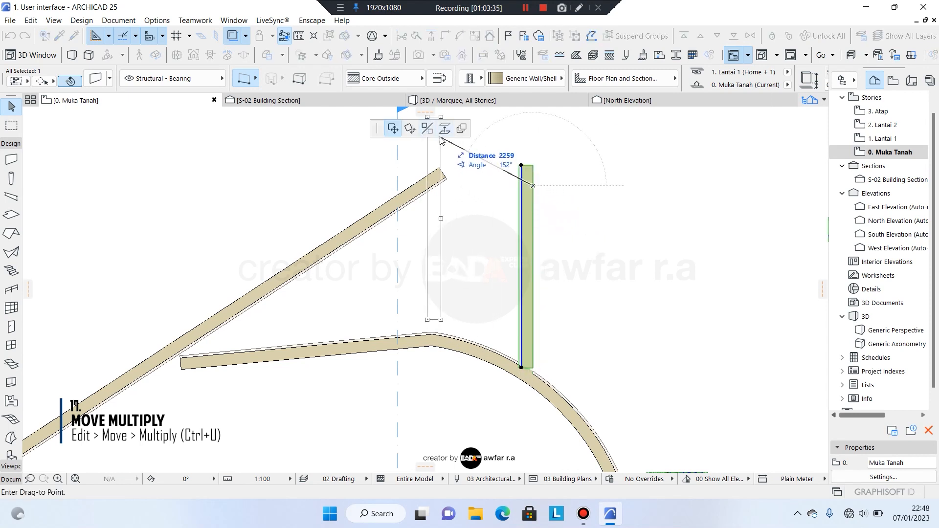
left_click(461, 128)
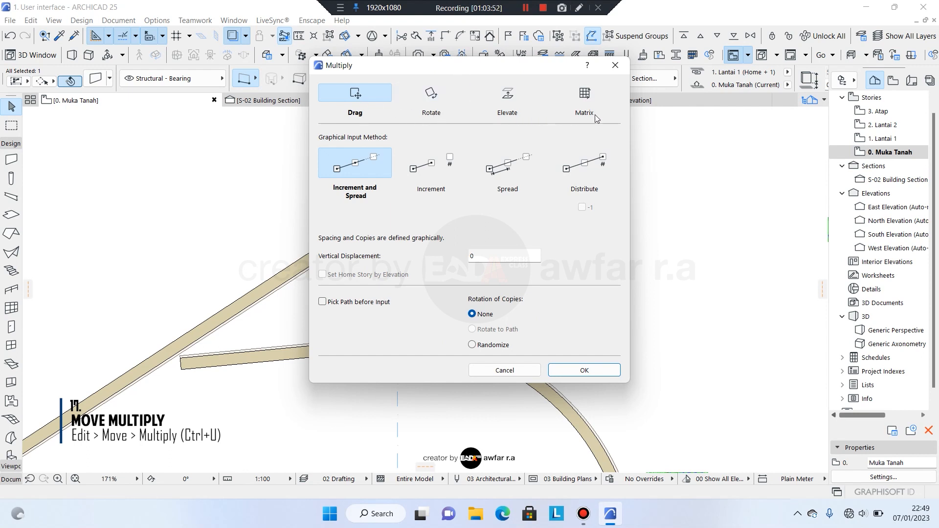
Place six copies of the vertical wall in a row to its right, spaced 2000 apart.
left_click(570, 370)
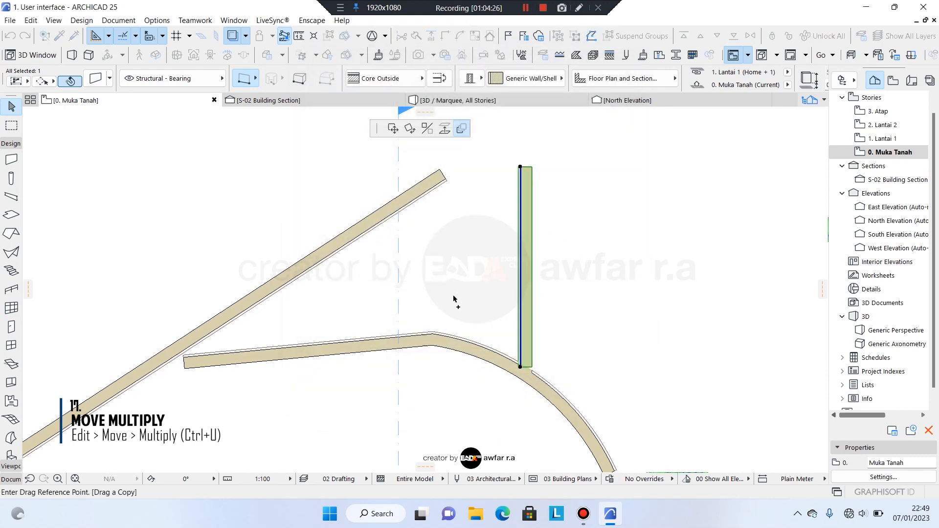
scroll(452, 297, "down", 1)
scroll(523, 359, "up", 1)
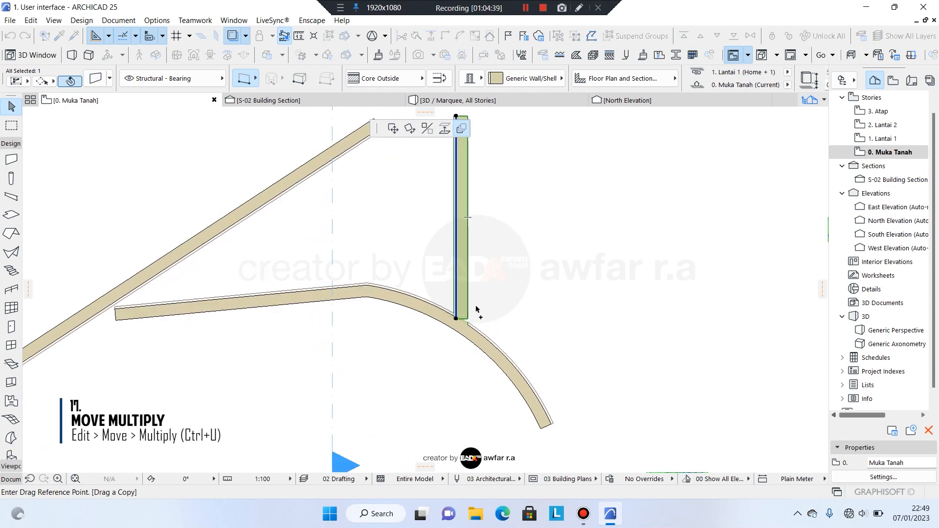
left_click(480, 275)
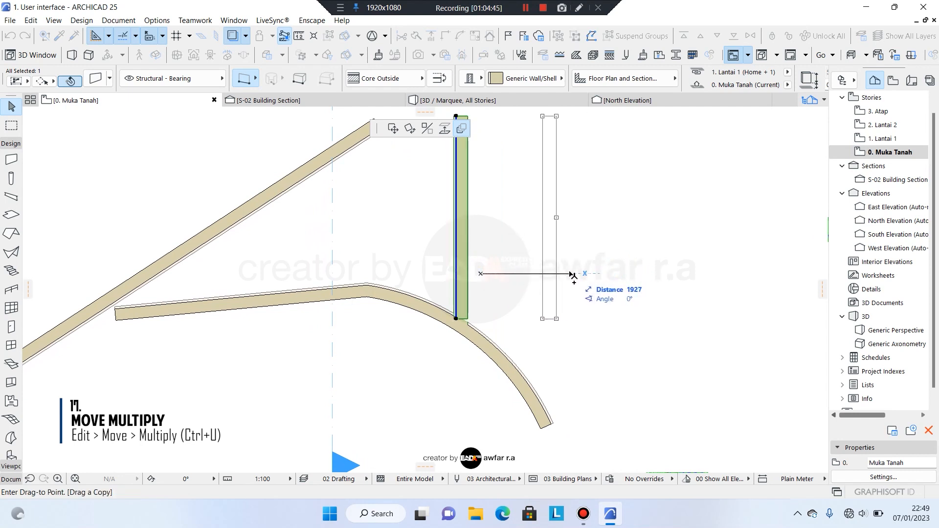
type("2000")
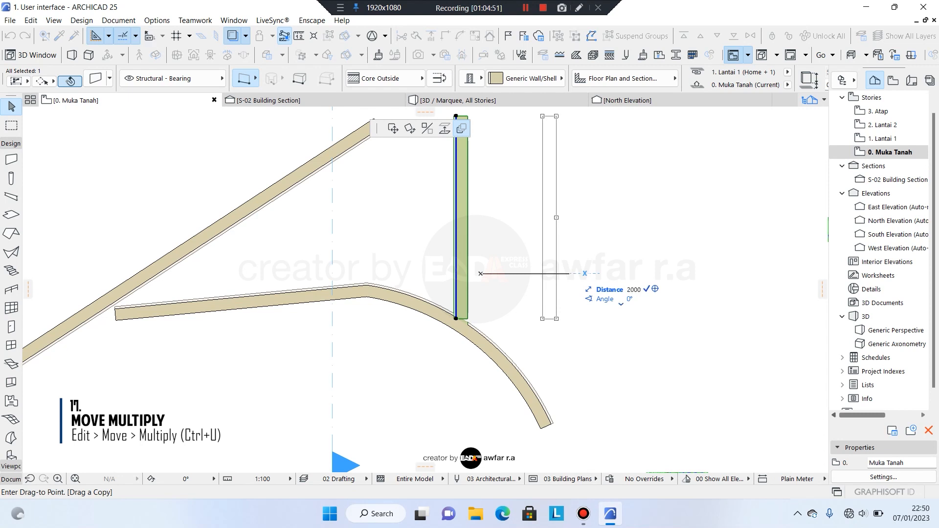
key("Return")
middle_click_drag(696, 280, 438, 288)
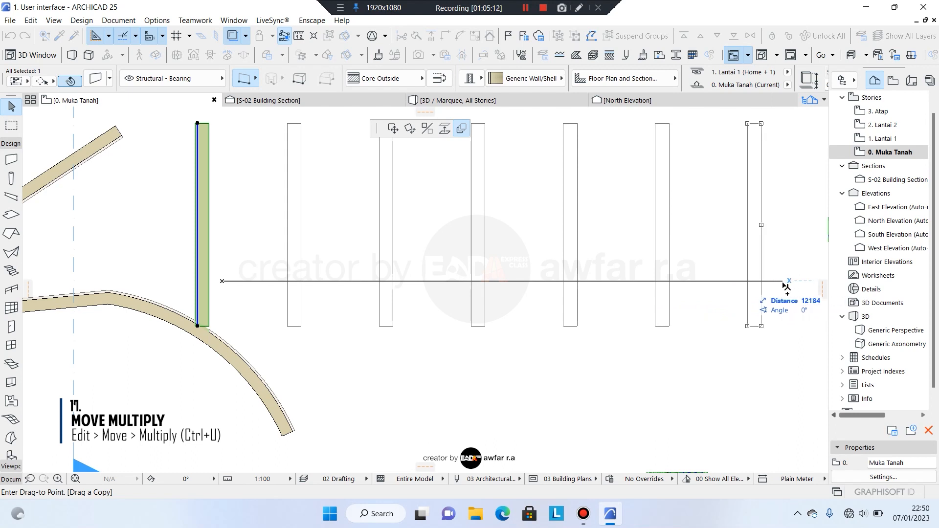
left_click(785, 286)
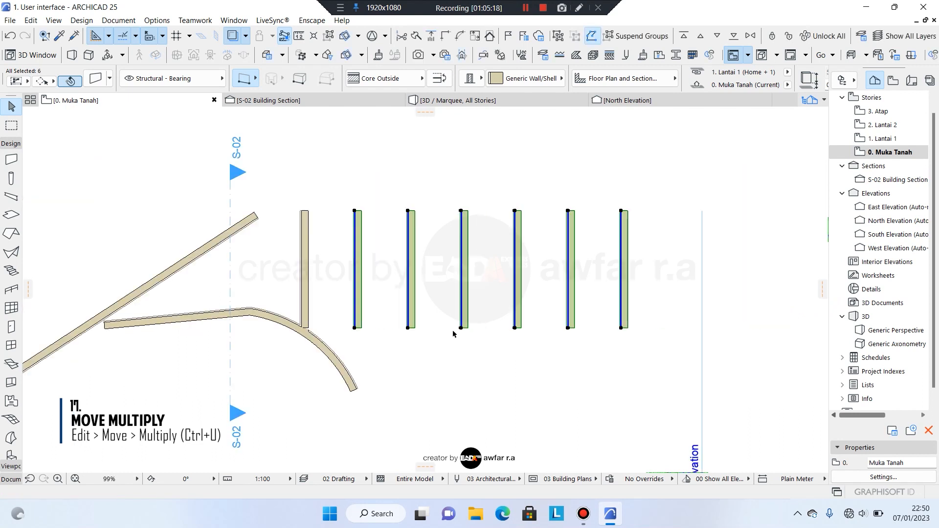
scroll(465, 281, "down", 3)
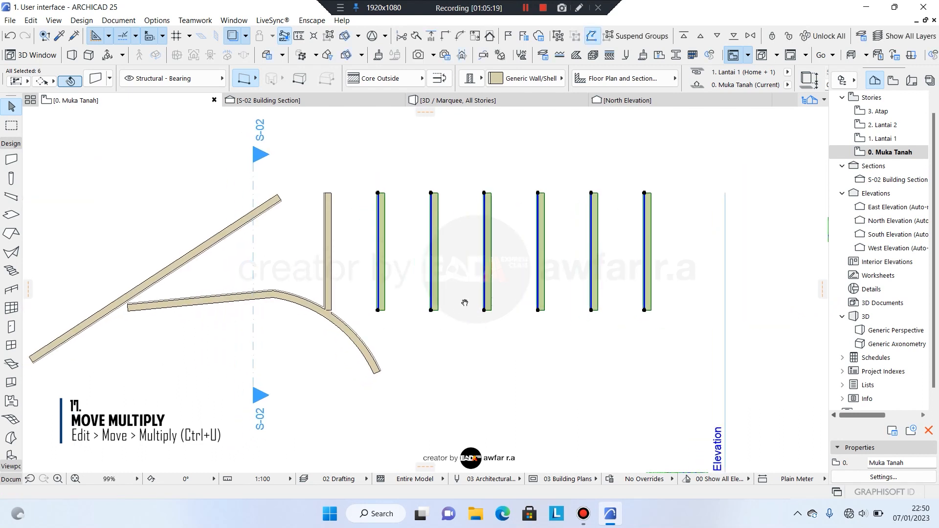
scroll(440, 288, "up", 4)
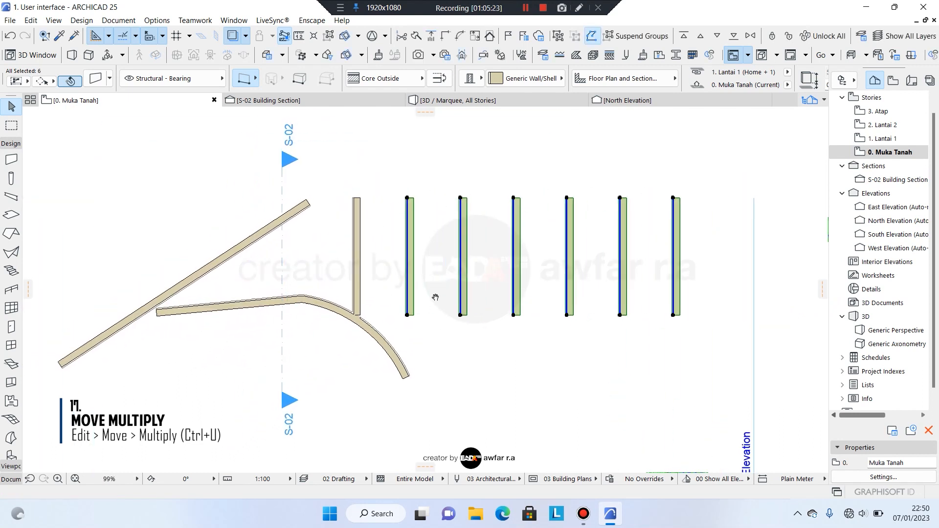
left_click(432, 300)
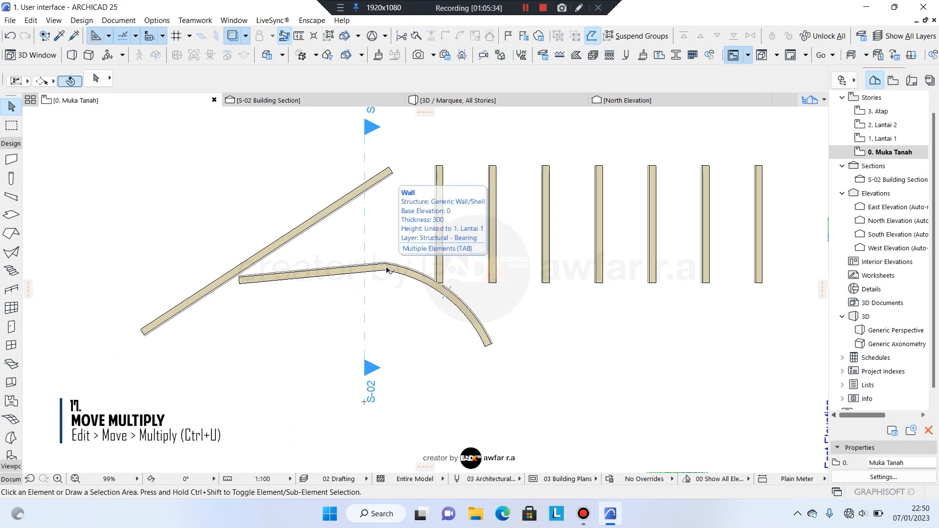
Set Multiply for the first vertical wall to Rotate by Increment with 10 copies.
left_click(440, 174)
scroll(440, 173, "up", 5)
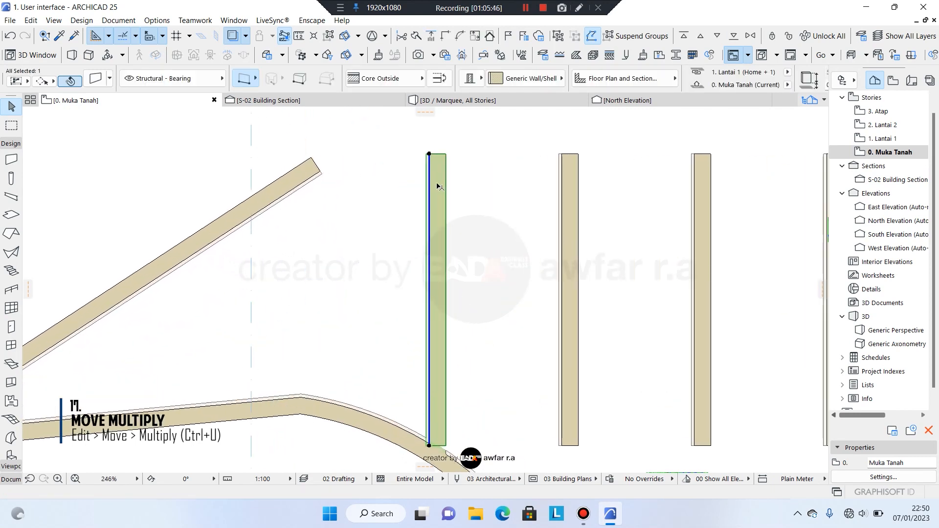
key("ctrl+m")
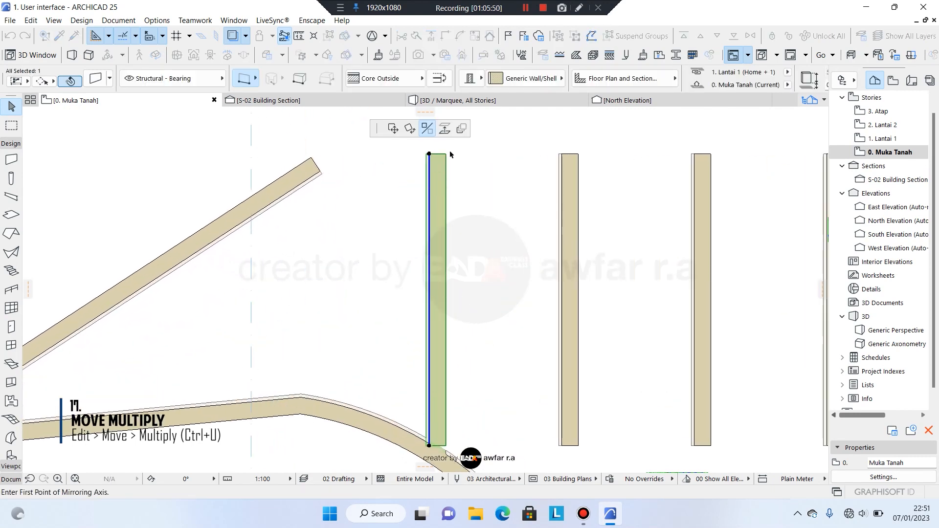
left_click(462, 130)
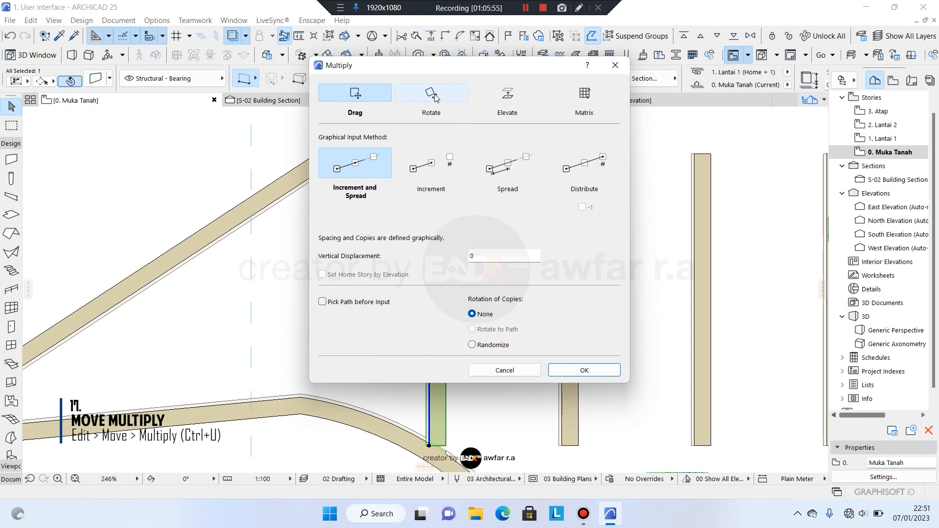
left_click(436, 99)
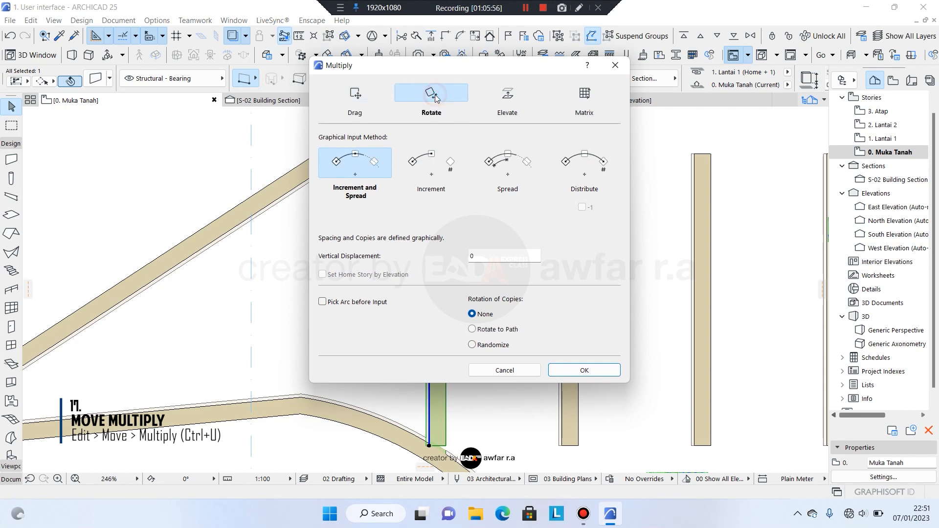
left_click(439, 171)
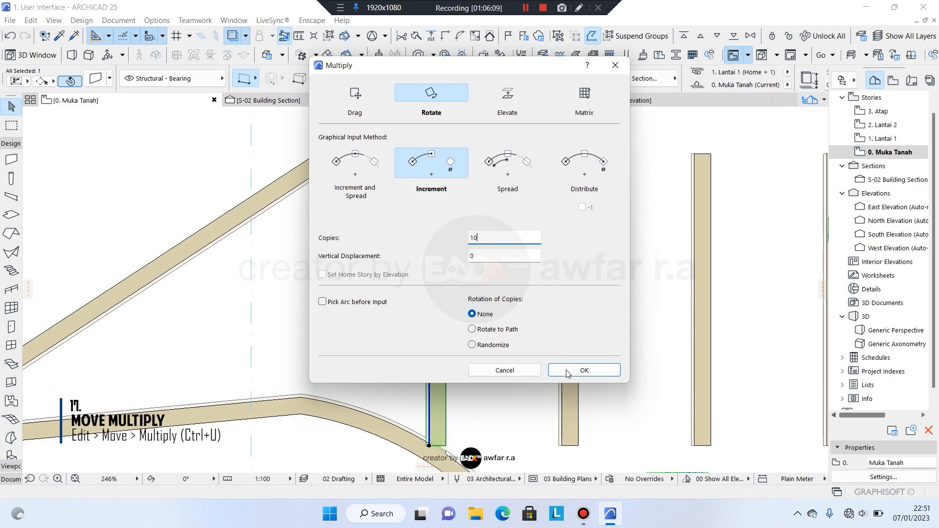
left_click(583, 369)
Place the rotation centre below the walls and set the starting radius point.
scroll(453, 216, "down", 3)
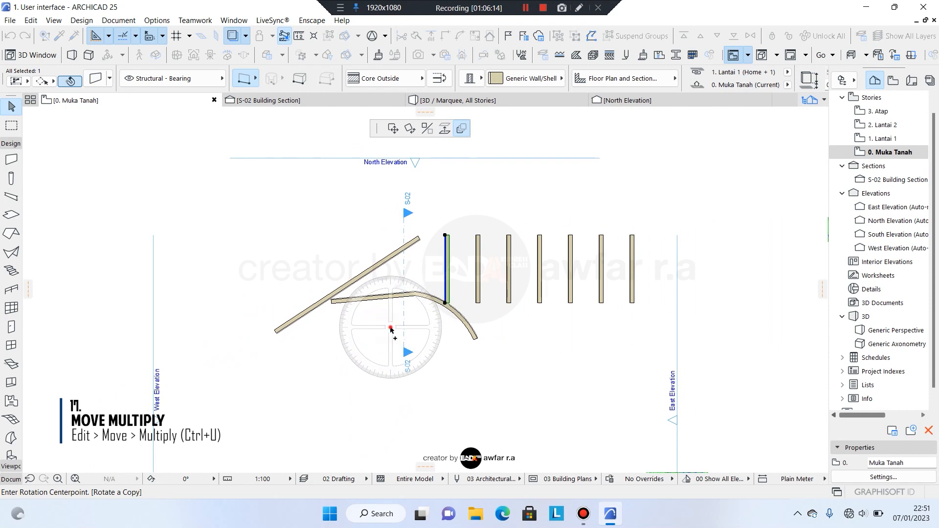
left_click(390, 327)
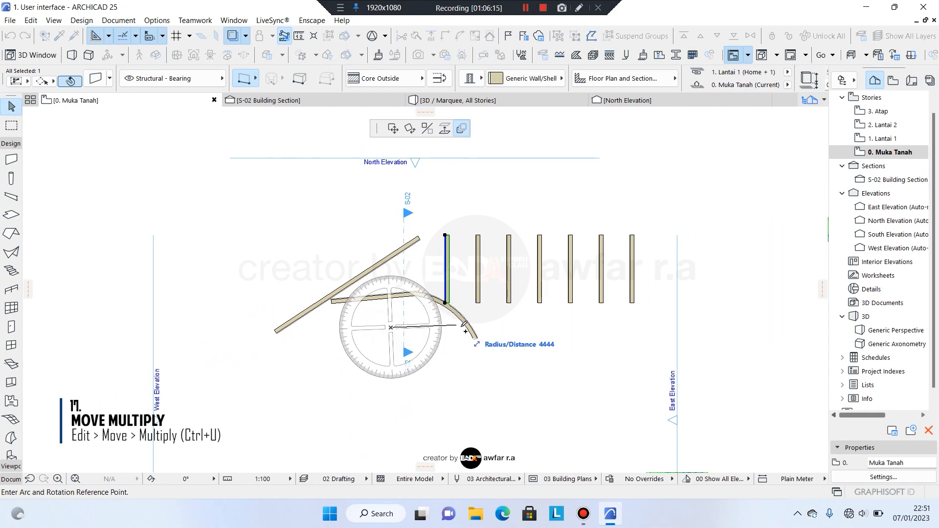
left_click(530, 327)
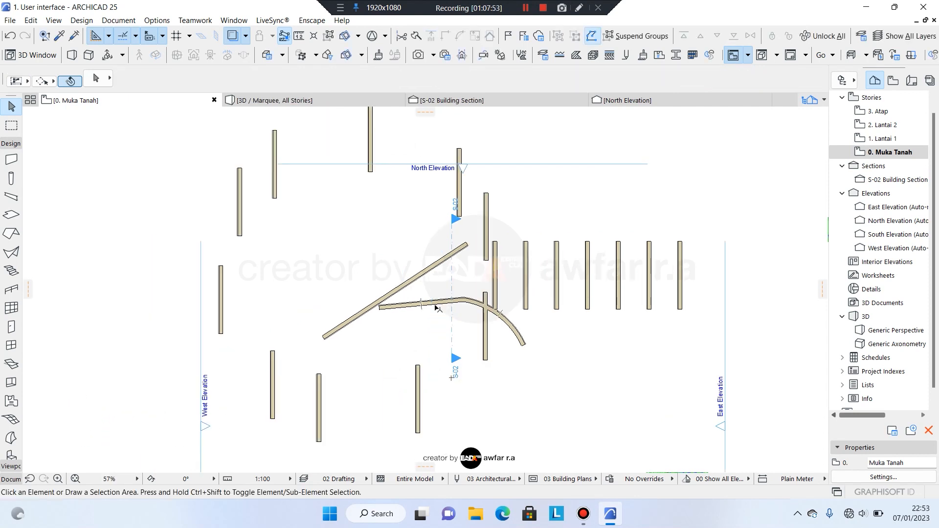
middle_click_drag(426, 317, 412, 320)
scroll(412, 323, "up", 3)
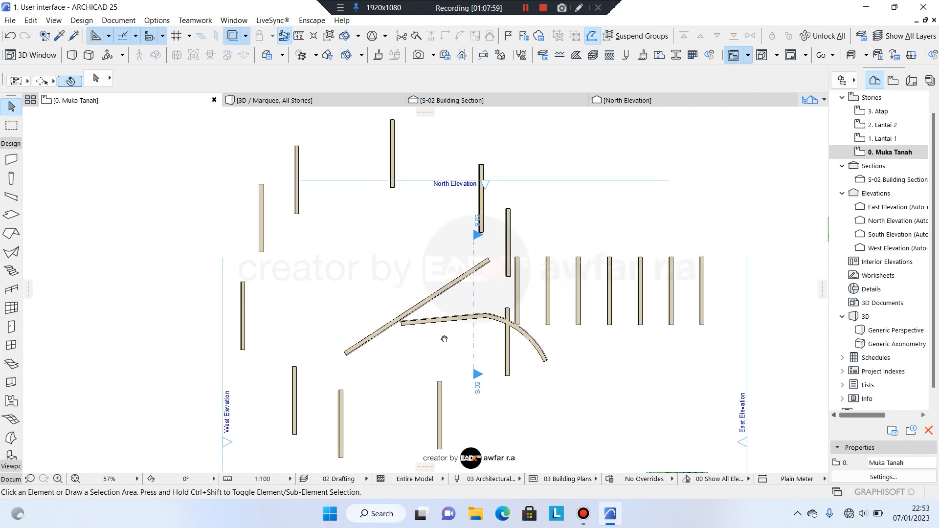
scroll(433, 325, "down", 1)
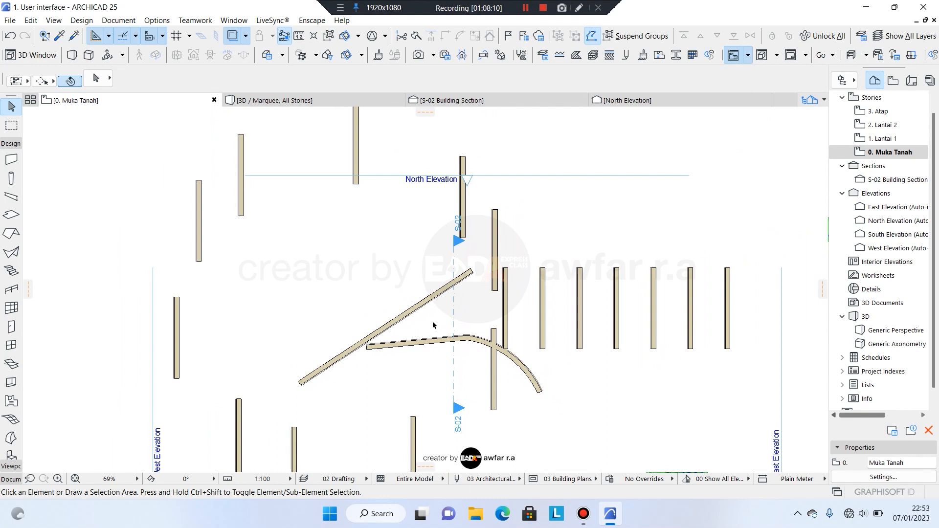
scroll(454, 391, "down", 4)
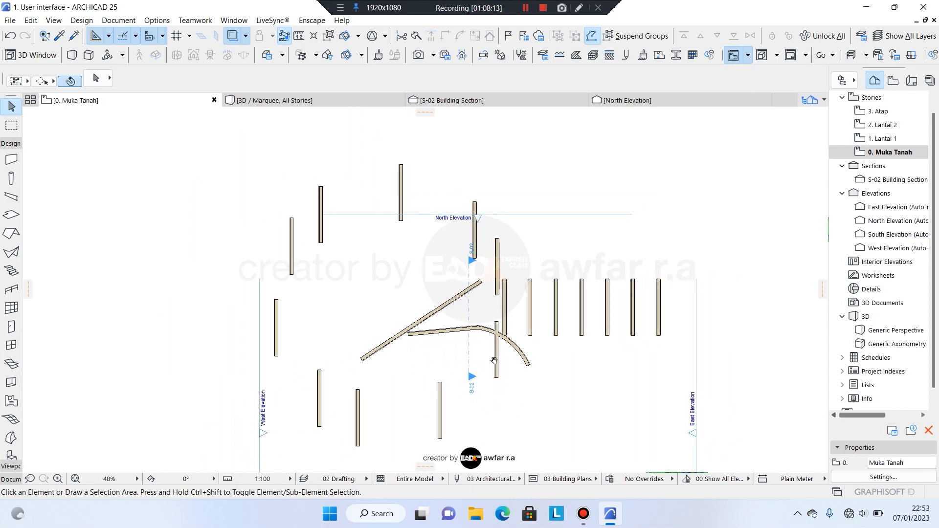
scroll(482, 392, "up", 4)
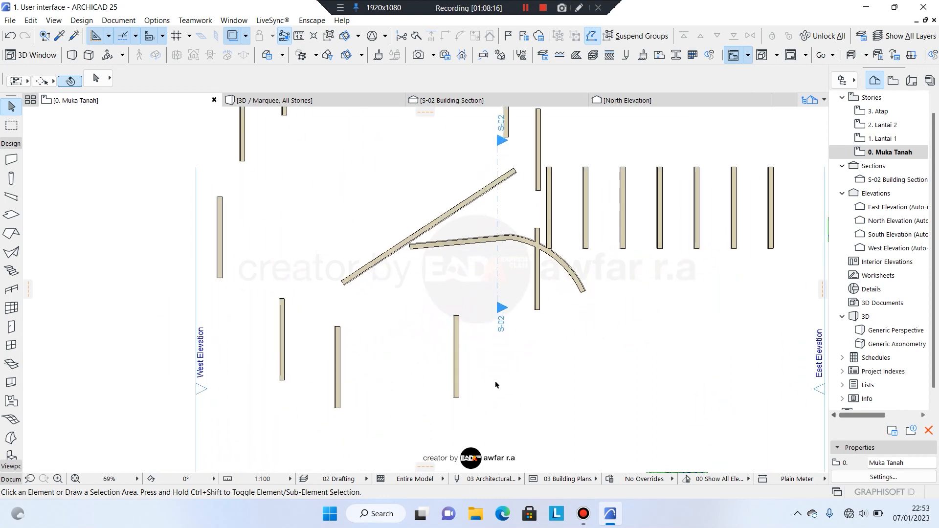
left_click(442, 338)
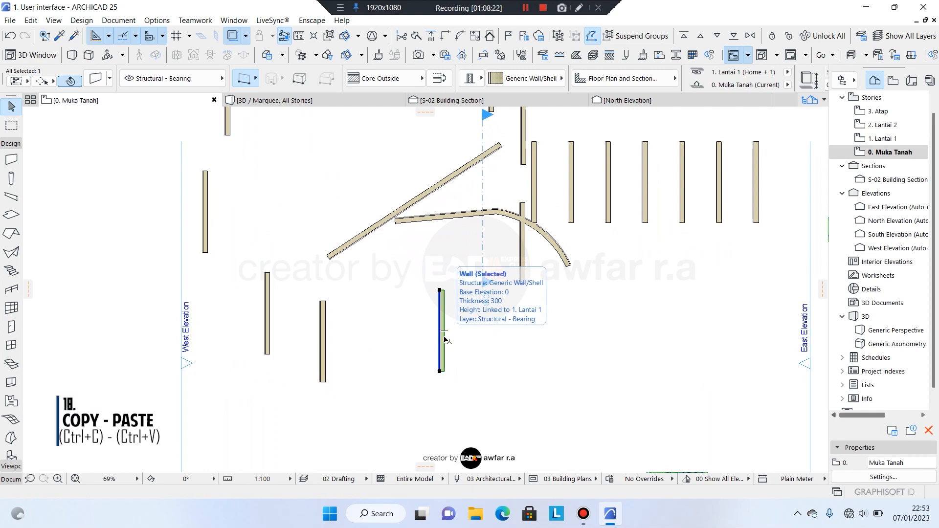
Copy the lower wall to a spot just to its right.
left_click(595, 340)
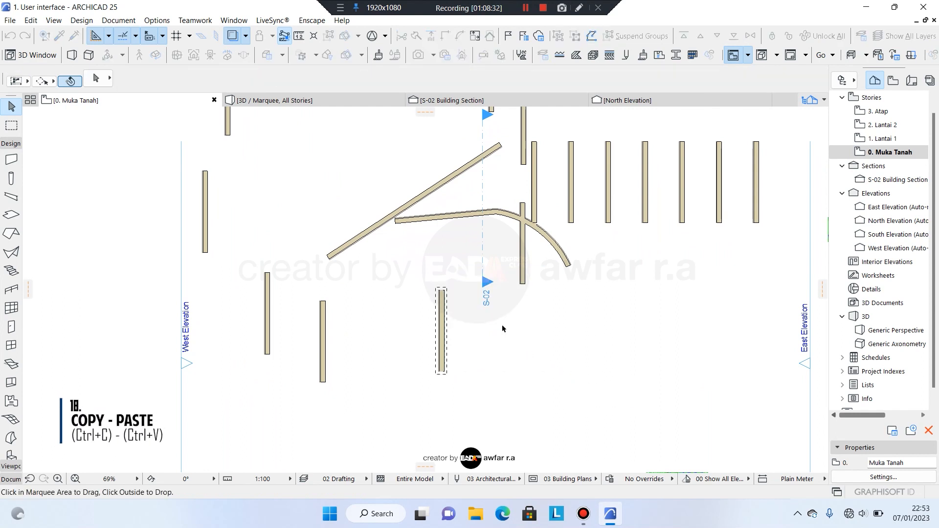
left_click_drag(442, 315, 555, 319, "ctrl")
scroll(568, 330, "up", 5)
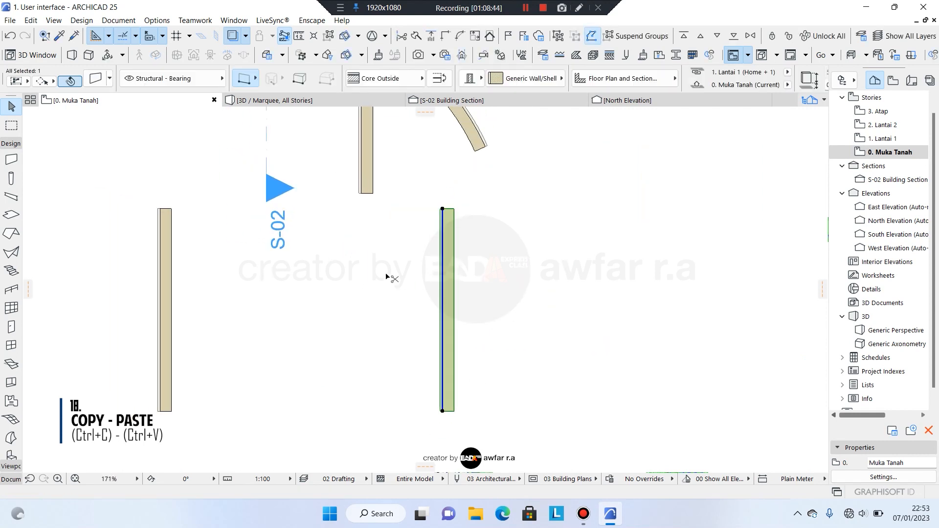
scroll(386, 274, "down", 7)
Pan to an empty area of the plan and paste the copied wall.
middle_click_drag(487, 301, 371, 321)
scroll(388, 289, "up", 4)
middle_click_drag(604, 420, 425, 289)
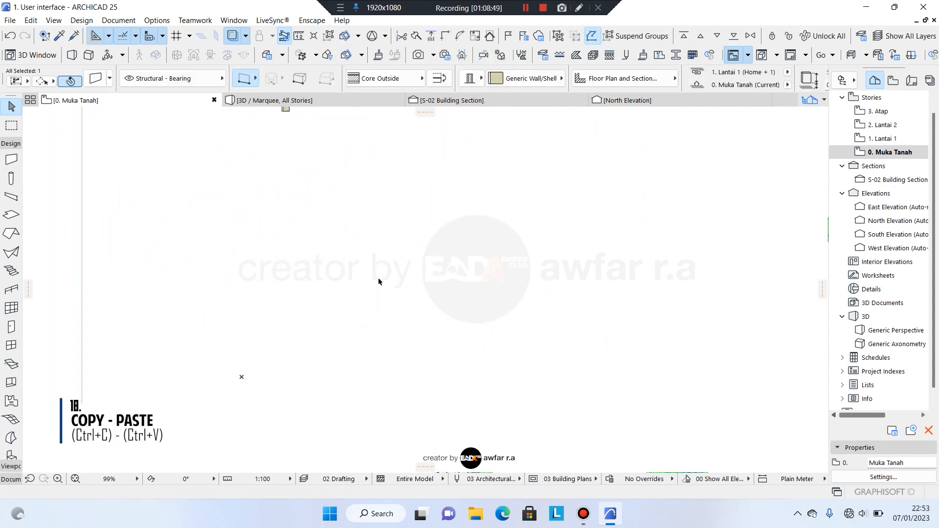
key("ctrl+v")
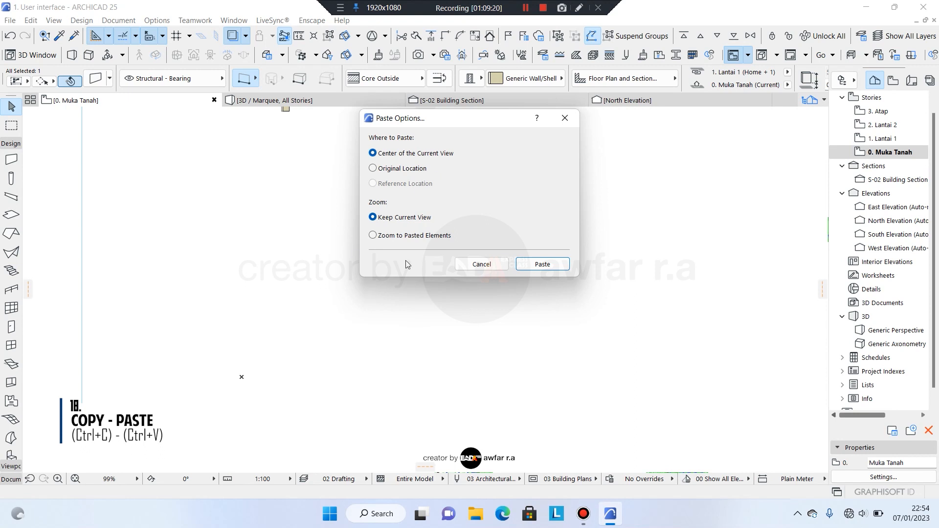
Paste the copied wall at the Center of the Current View.
left_click(372, 169)
left_click(387, 153)
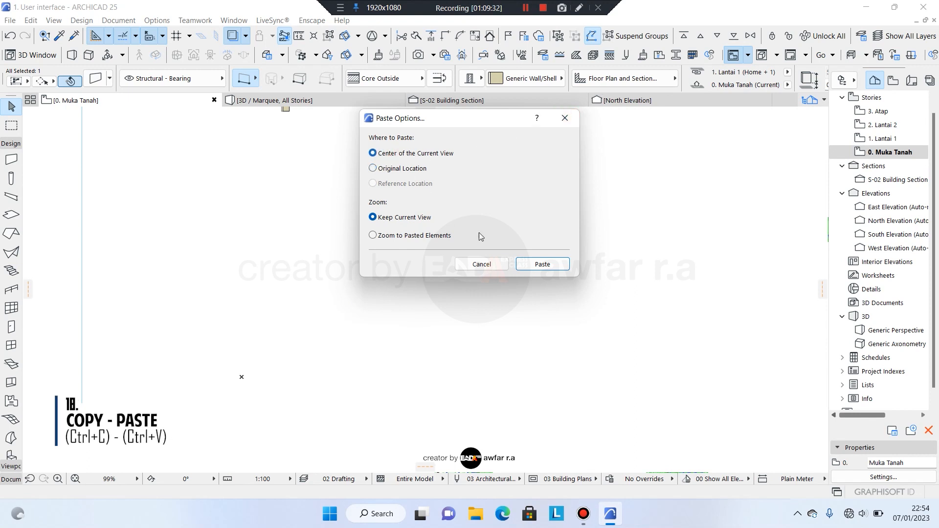
left_click(542, 264)
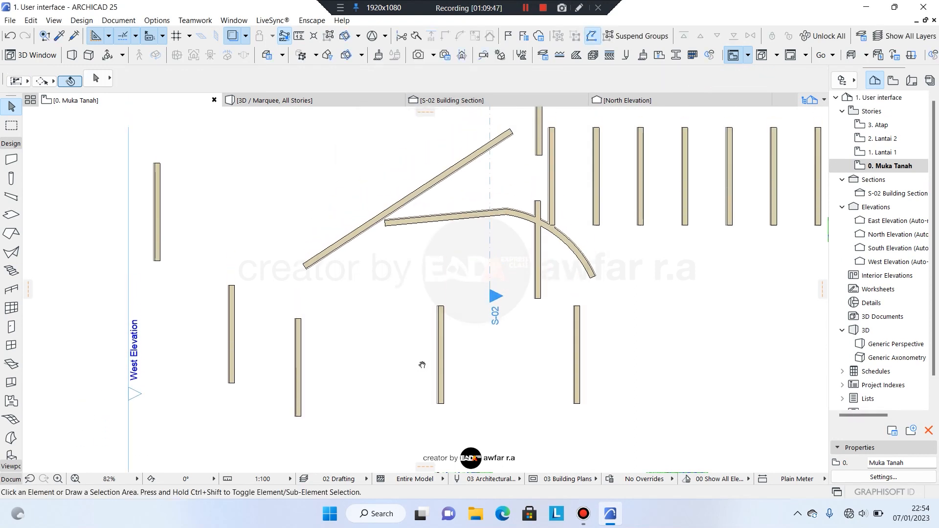
scroll(406, 318, "down", 2)
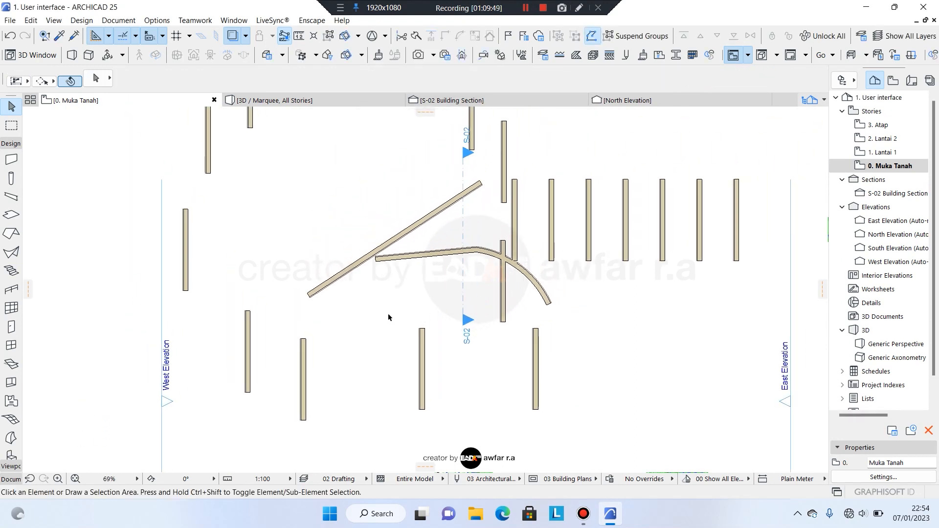
Undo the last drag and zoom out over the floor plan.
left_click(10, 36)
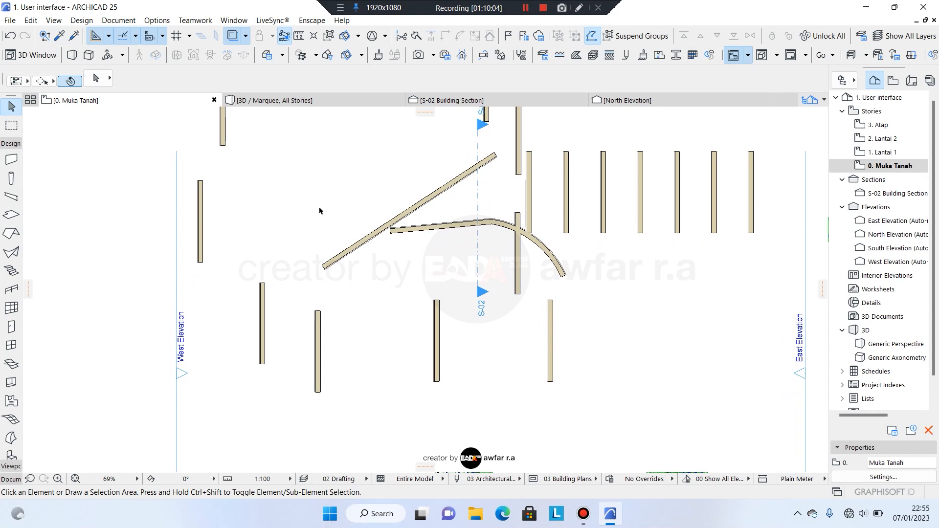
middle_click_drag(319, 211, 326, 215)
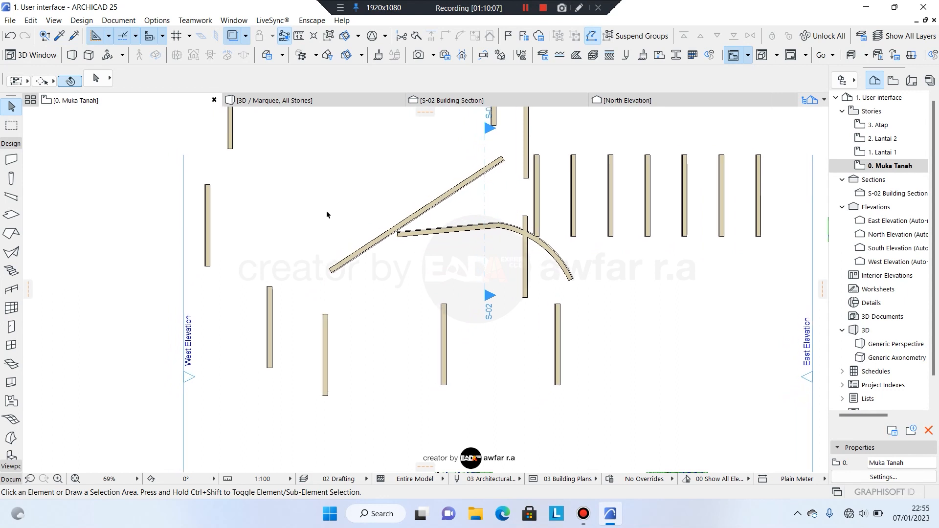
scroll(342, 213, "down", 2)
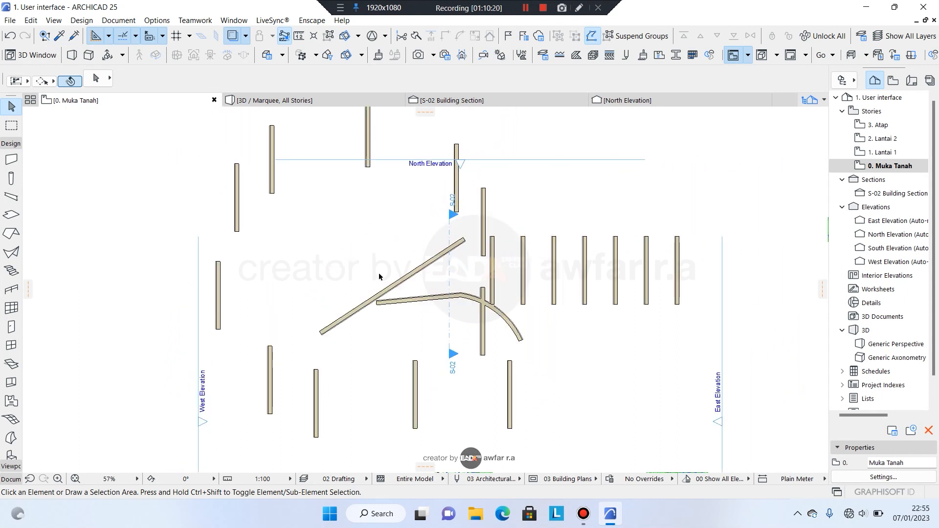